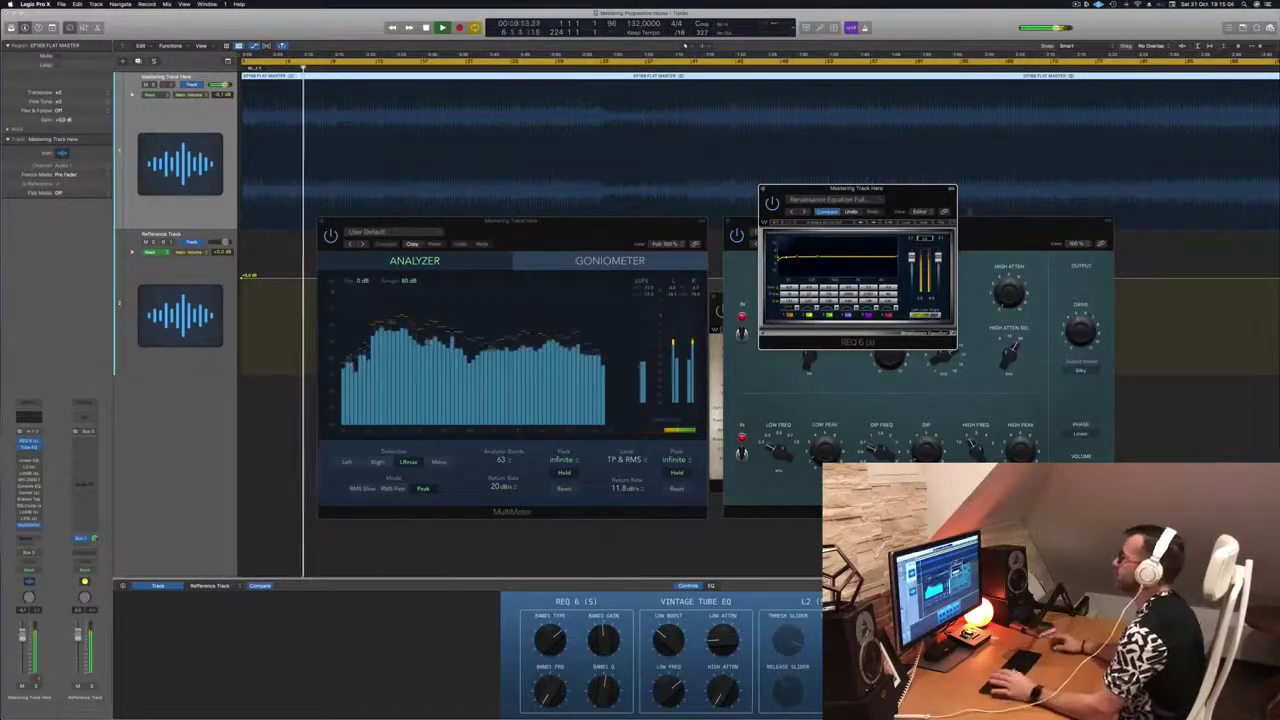
- Reposition the REQ 6 window over the outer edge of the Vintage Tube EQ, clear of the MultiMeter analyzer
left_click(623, 230)
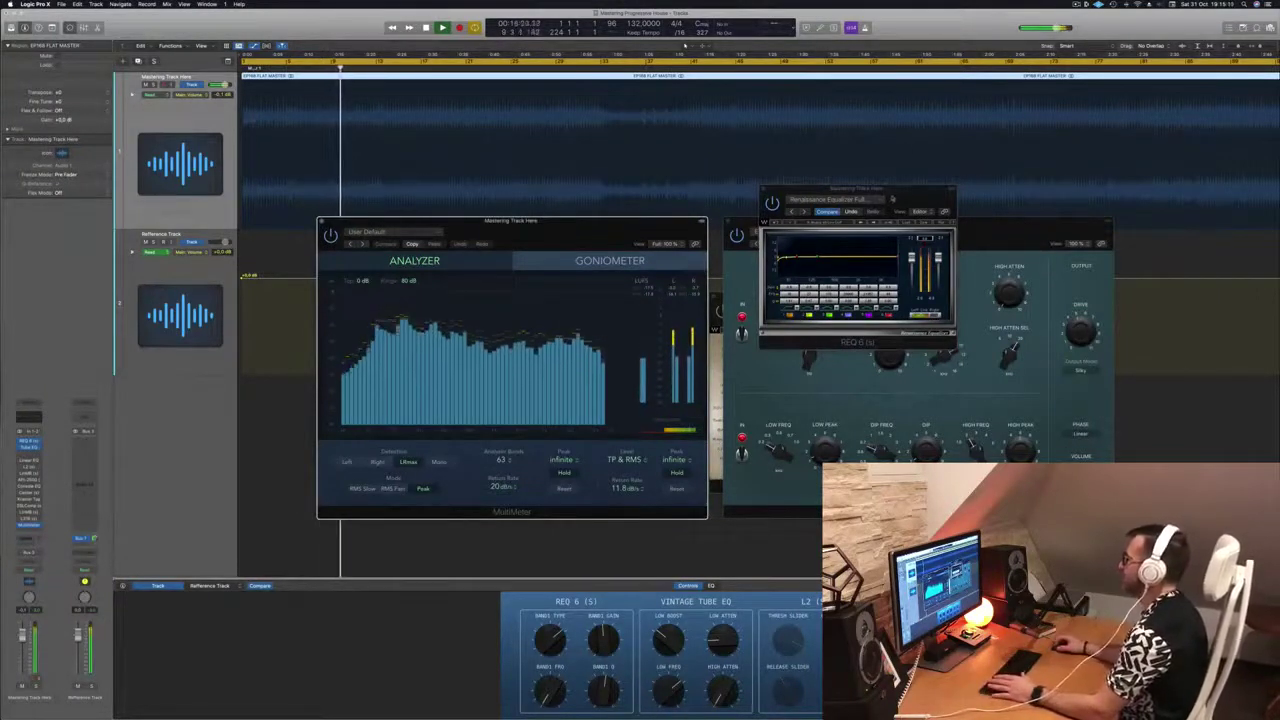
left_click_drag(889, 200, 871, 170)
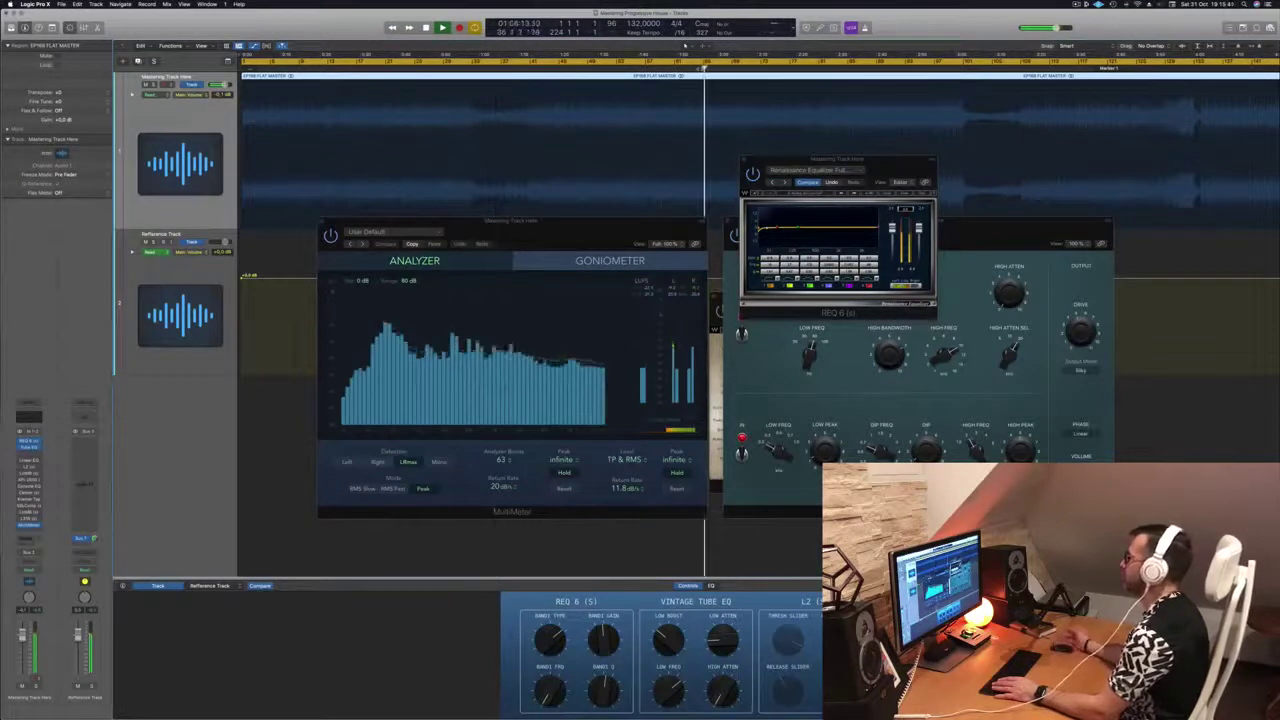
left_click_drag(832, 160, 630, 199)
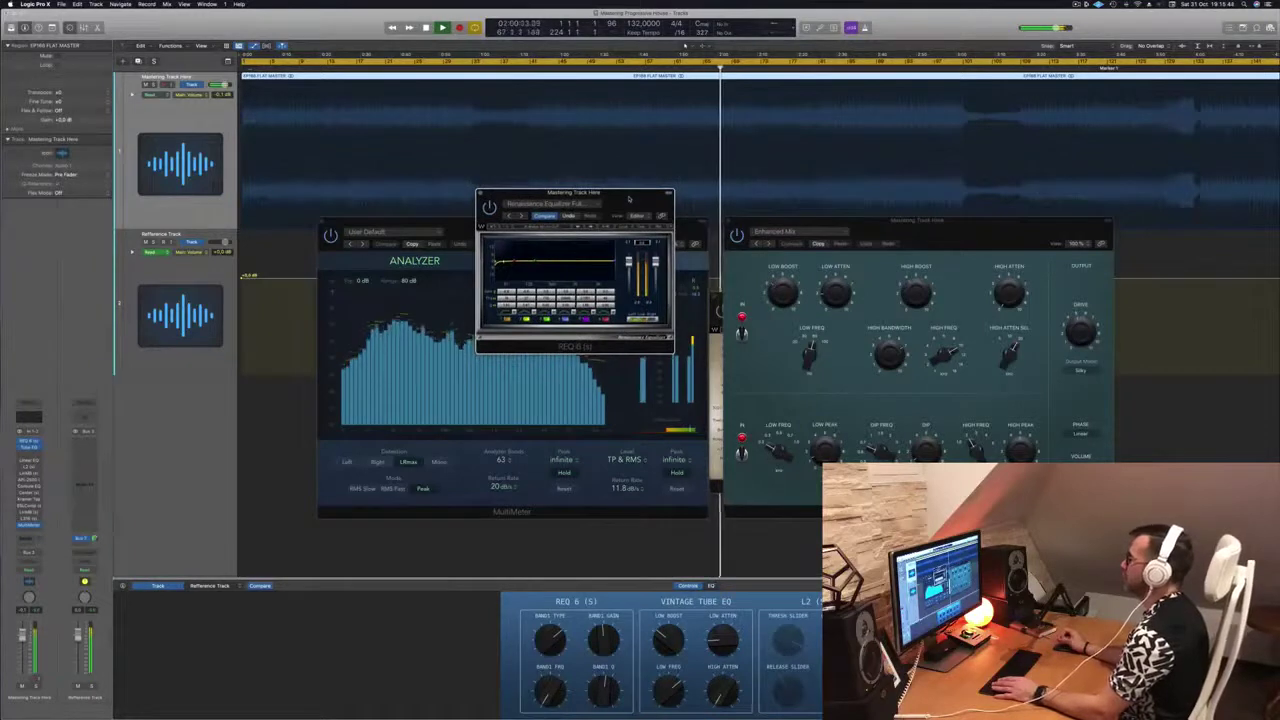
left_click_drag(629, 199, 1047, 228)
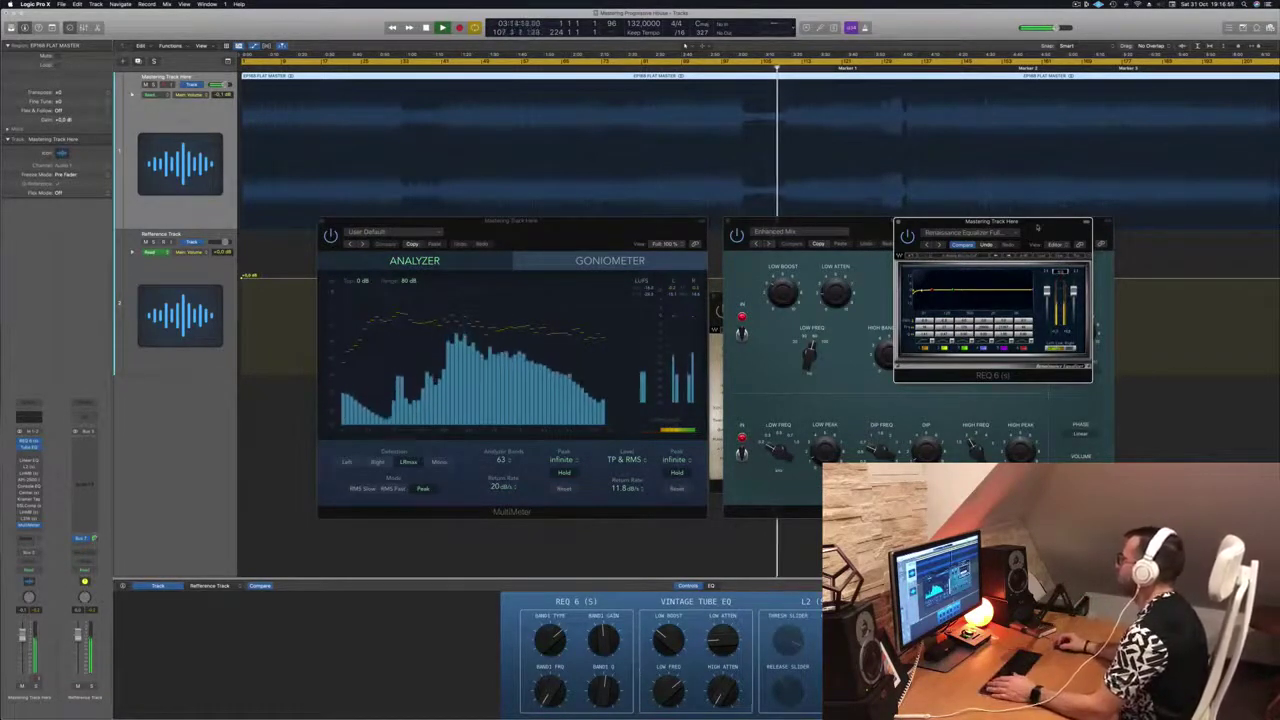
left_click_drag(1045, 235, 1078, 240)
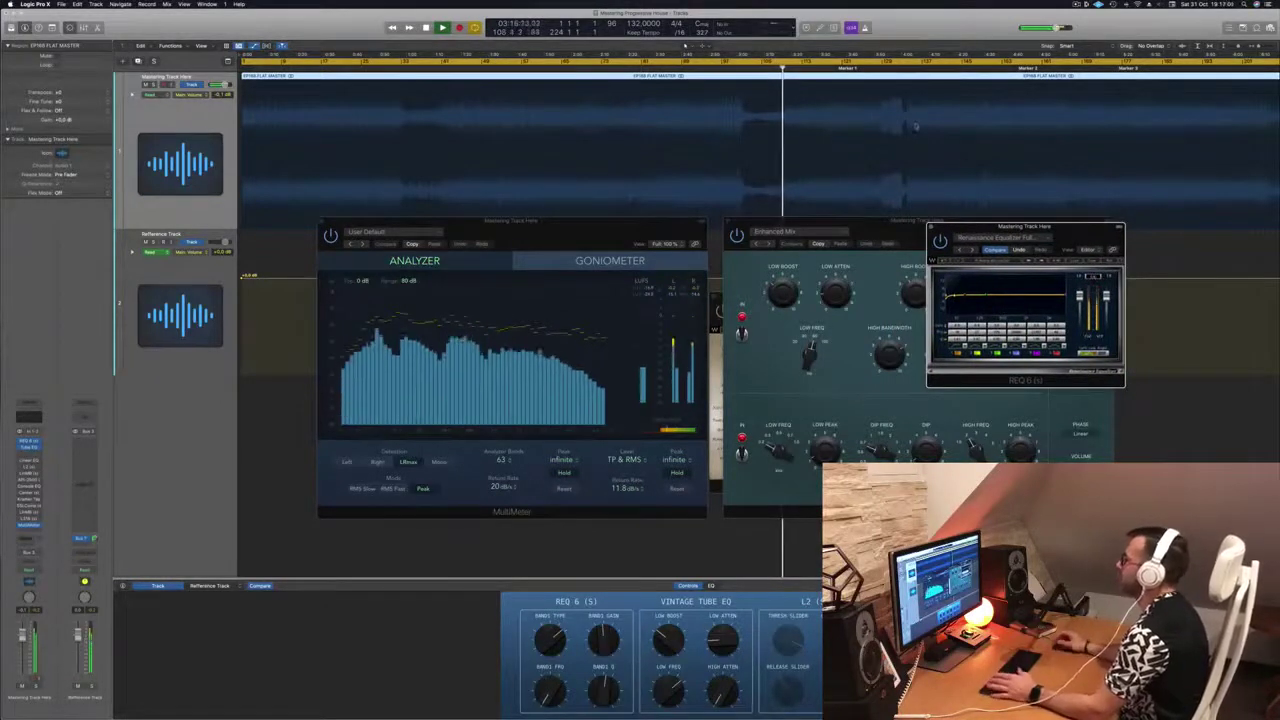
- Audition the mastering track just before and after Marker 1 and inspect its spectrum in the MultiMeter
left_click(822, 68)
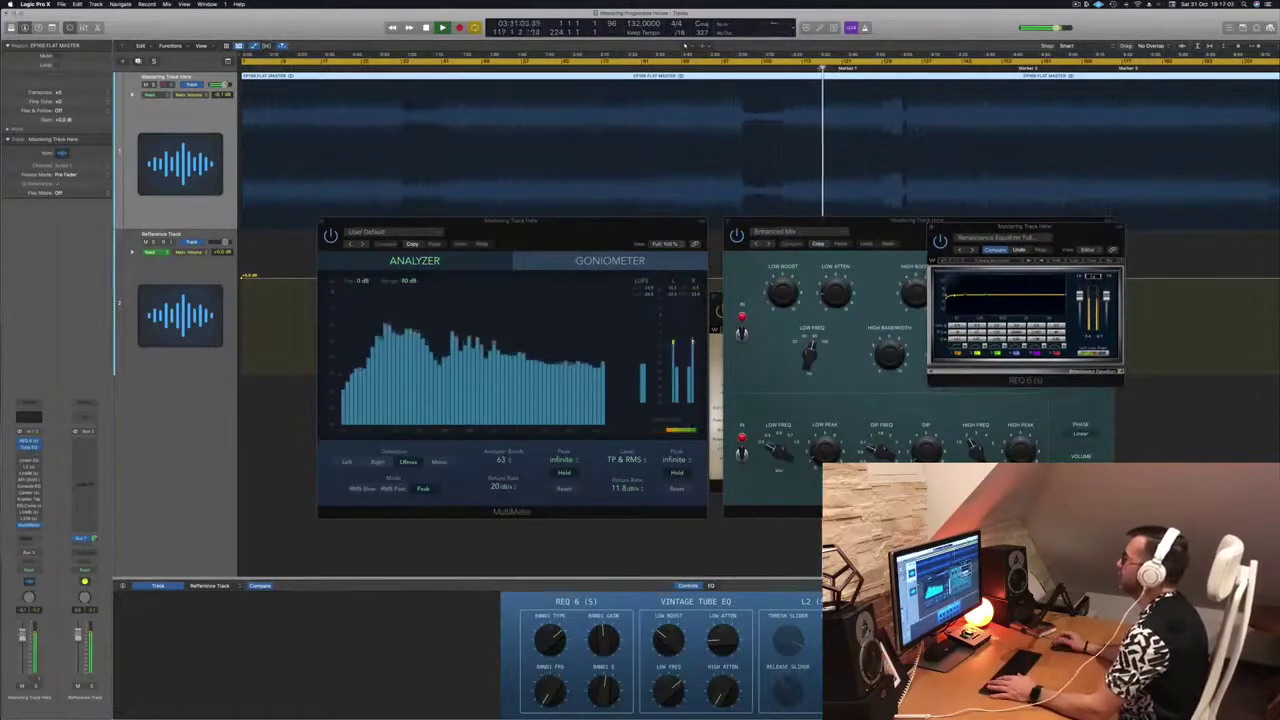
left_click(883, 68)
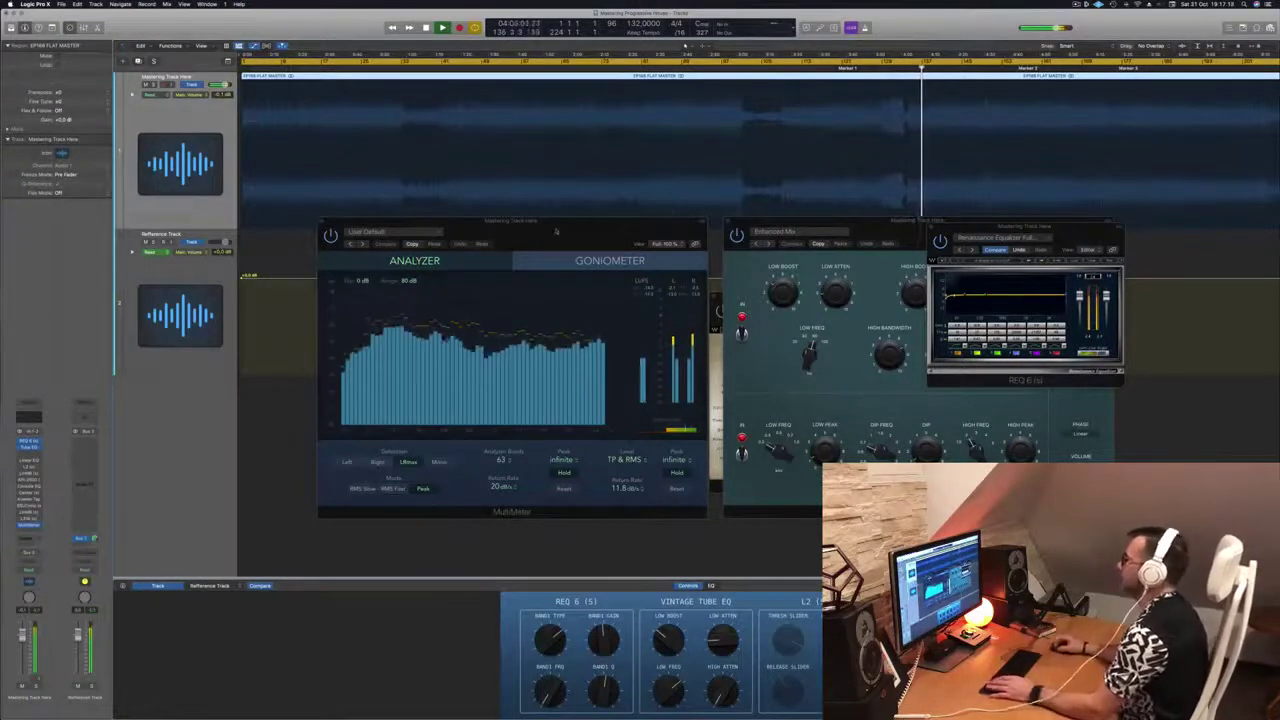
left_click(555, 232)
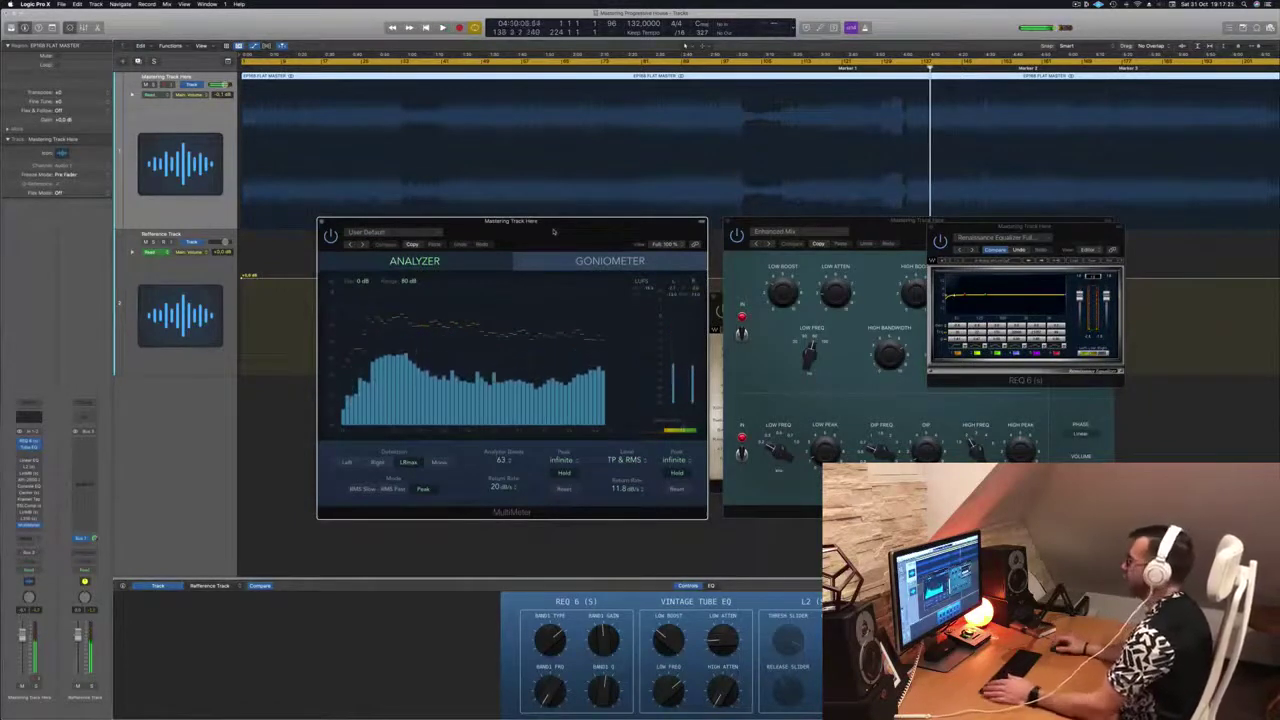
left_click_drag(553, 232, 563, 231)
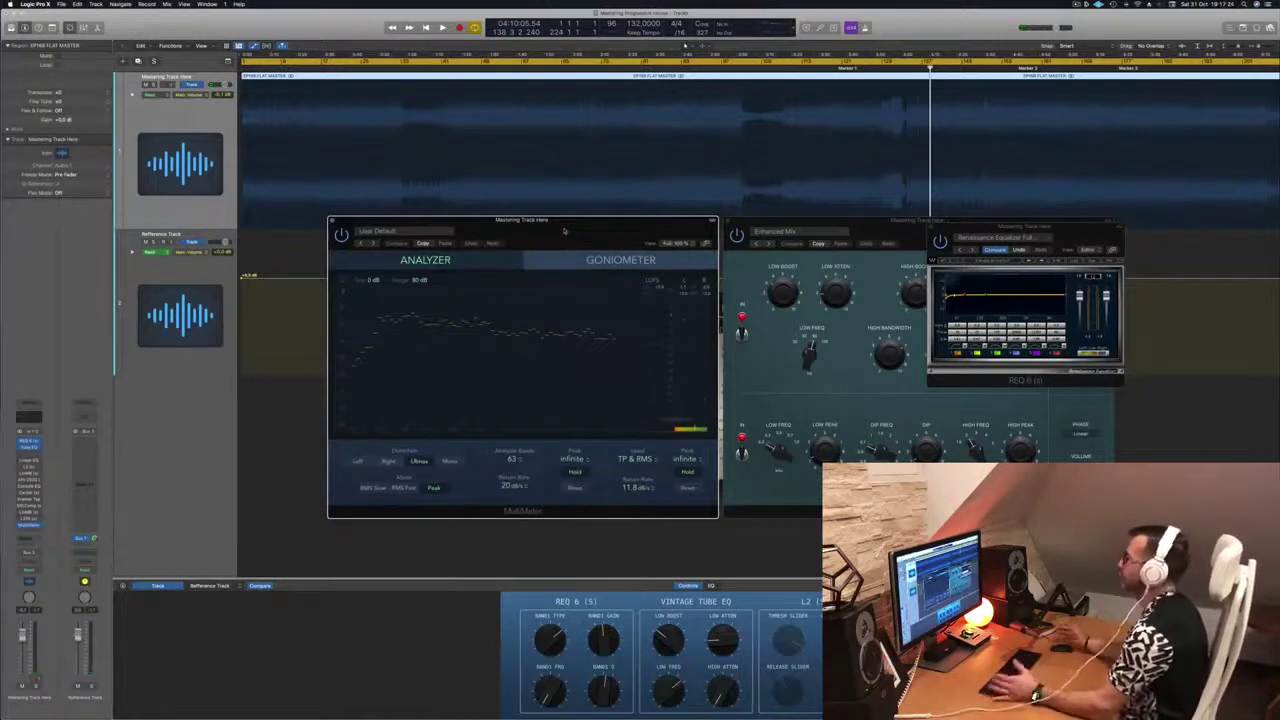
- Return to the beginning of the mastering track and play it from there
key("space")
key("space")
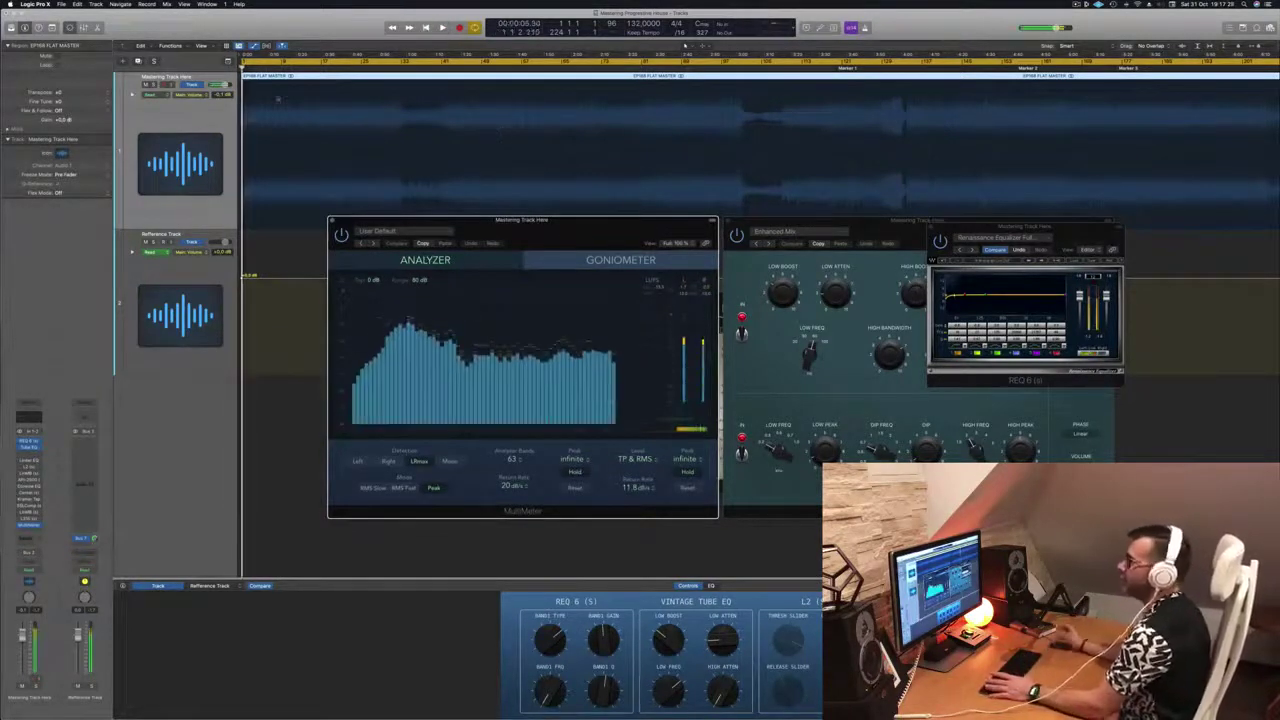
key("space")
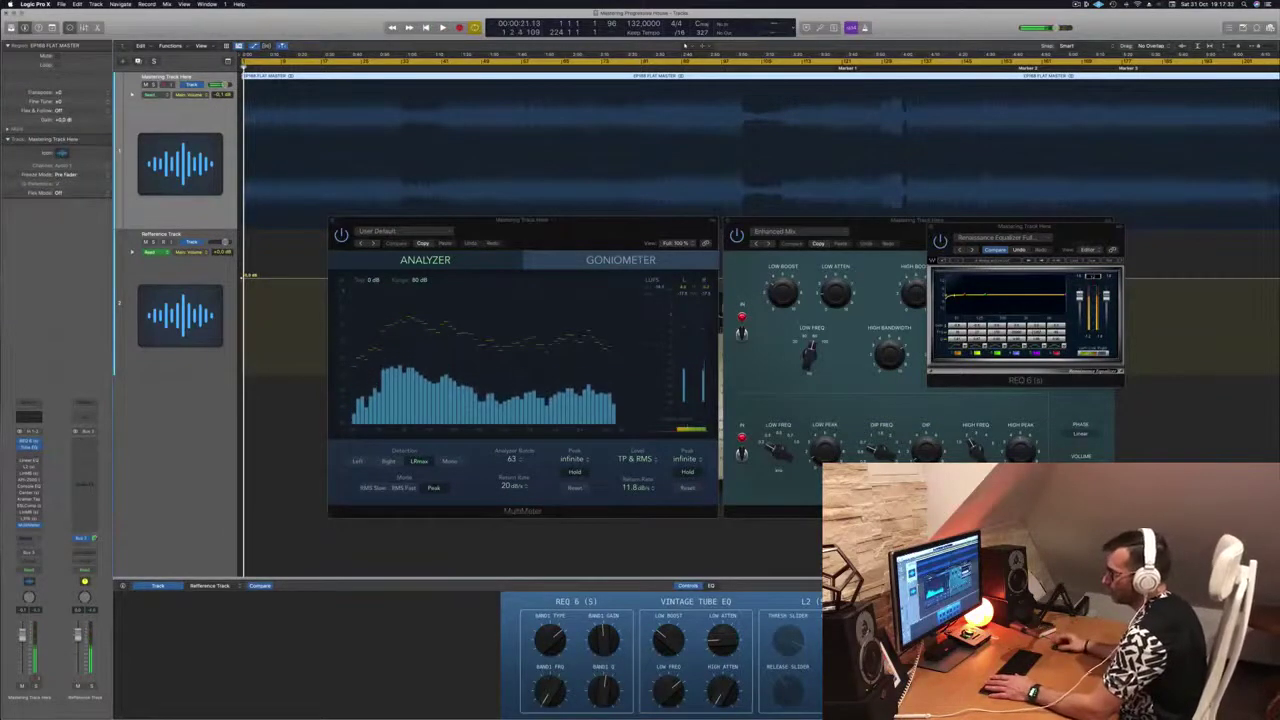
key("space")
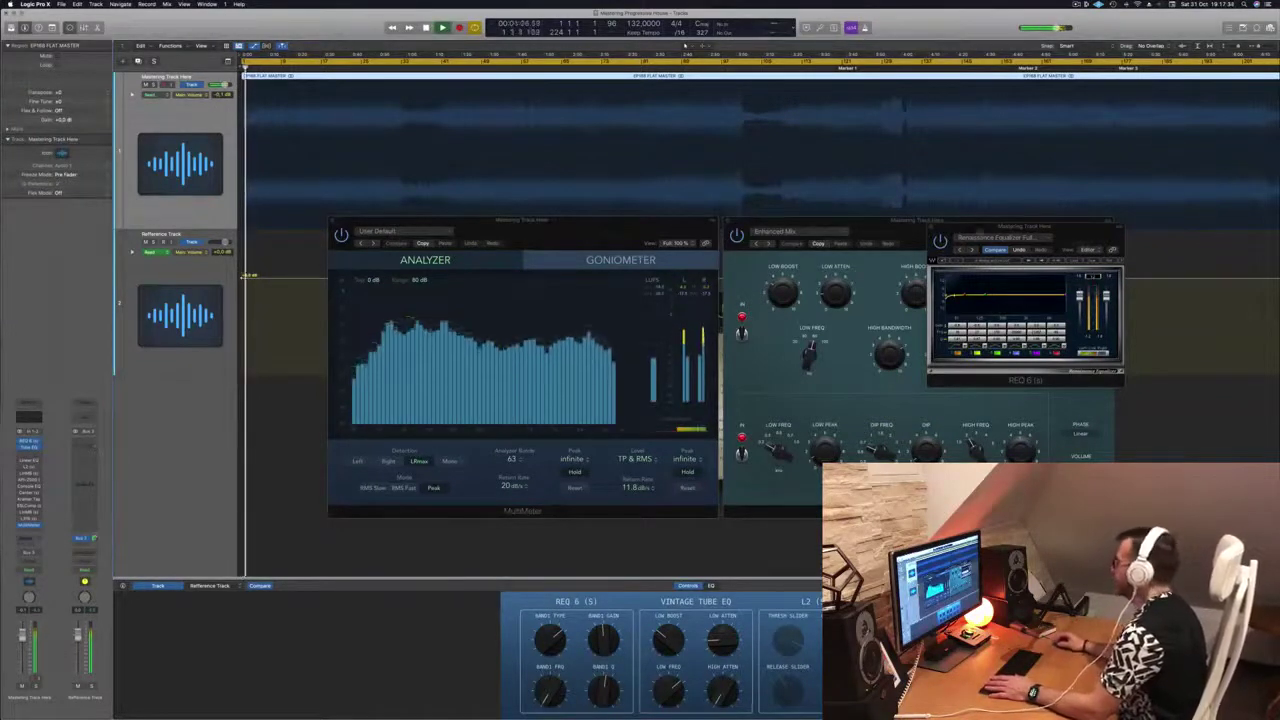
- Move the REQ 6 window over the MultiMeter and compare the sound with the Vintage Tube EQ bypassed and active
left_click_drag(962, 228, 404, 207)
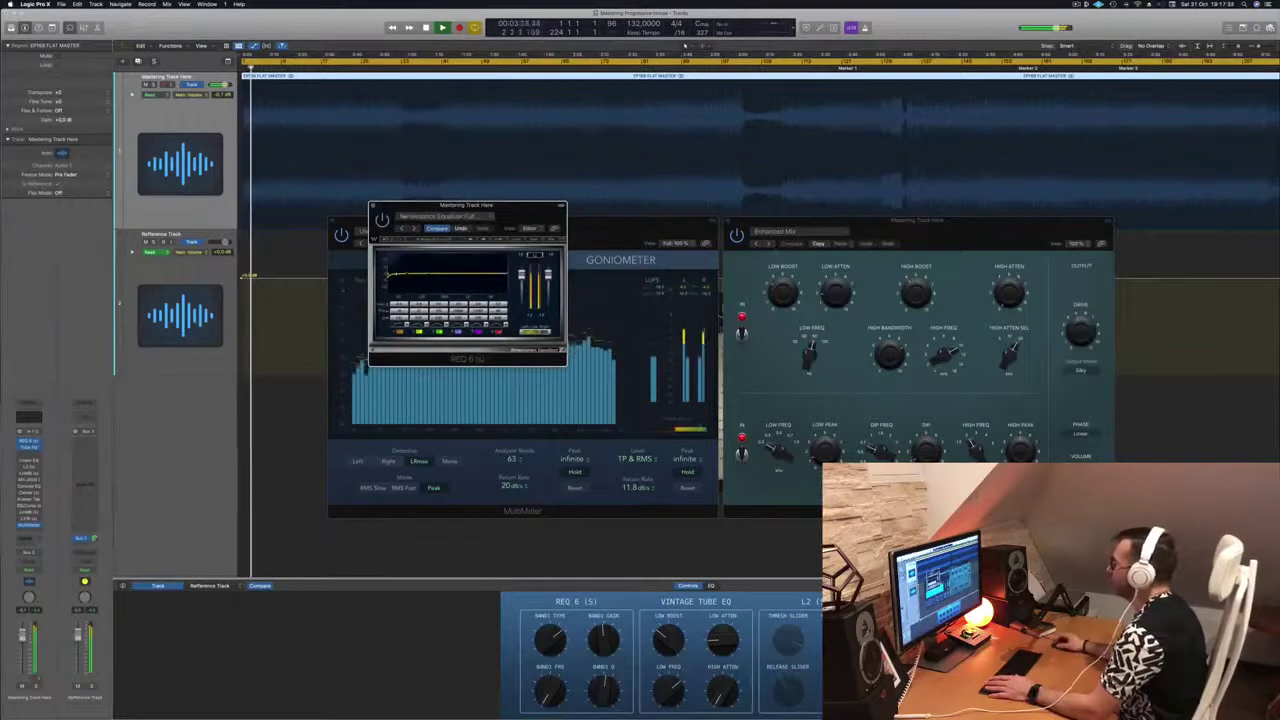
left_click(737, 235)
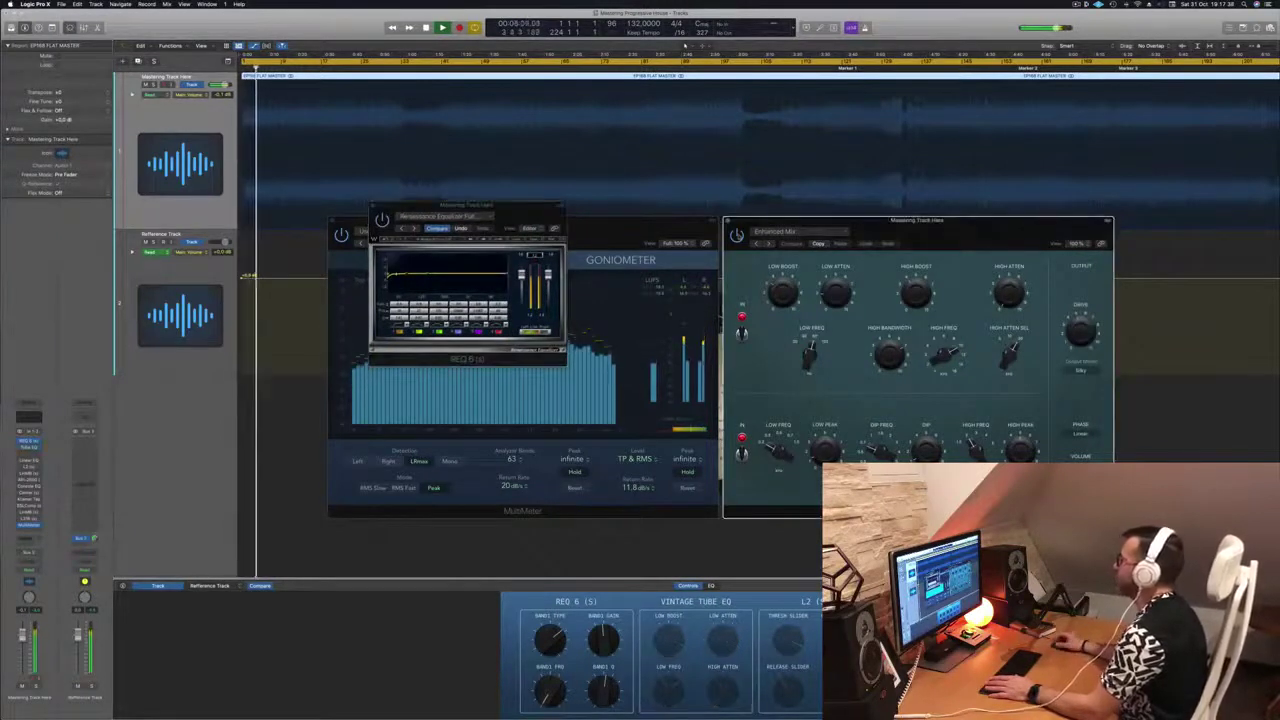
left_click(737, 235)
left_click(737, 235)
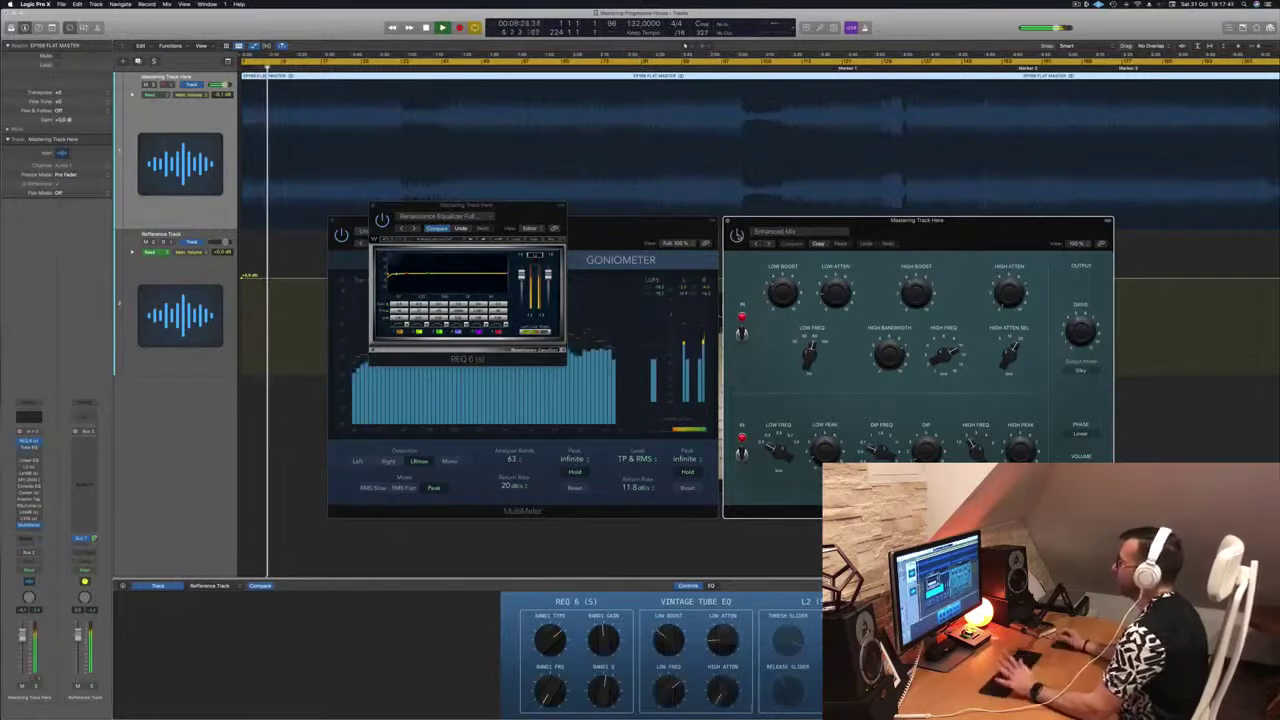
left_click(737, 235)
- Close the Vintage Tube EQ window and spread the MultiMeter and REQ 6 windows apart so both are unobstructed
left_click_drag(929, 236, 939, 241)
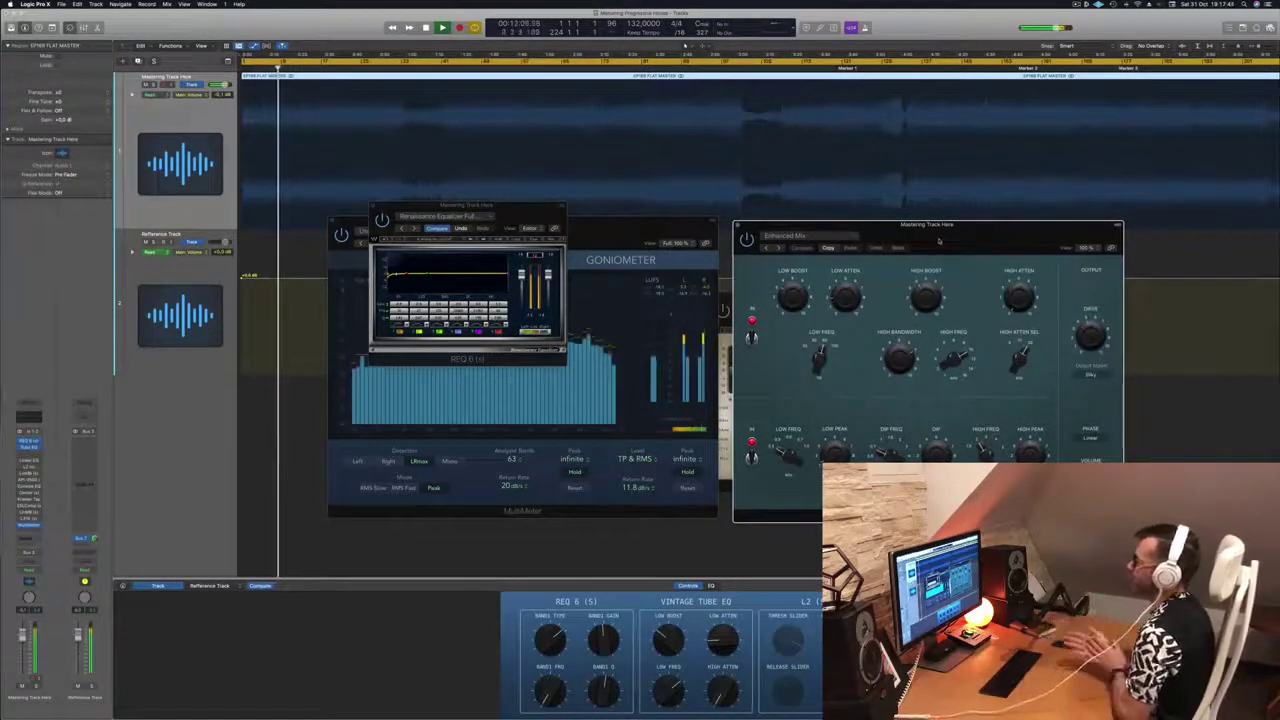
left_click_drag(939, 241, 942, 243)
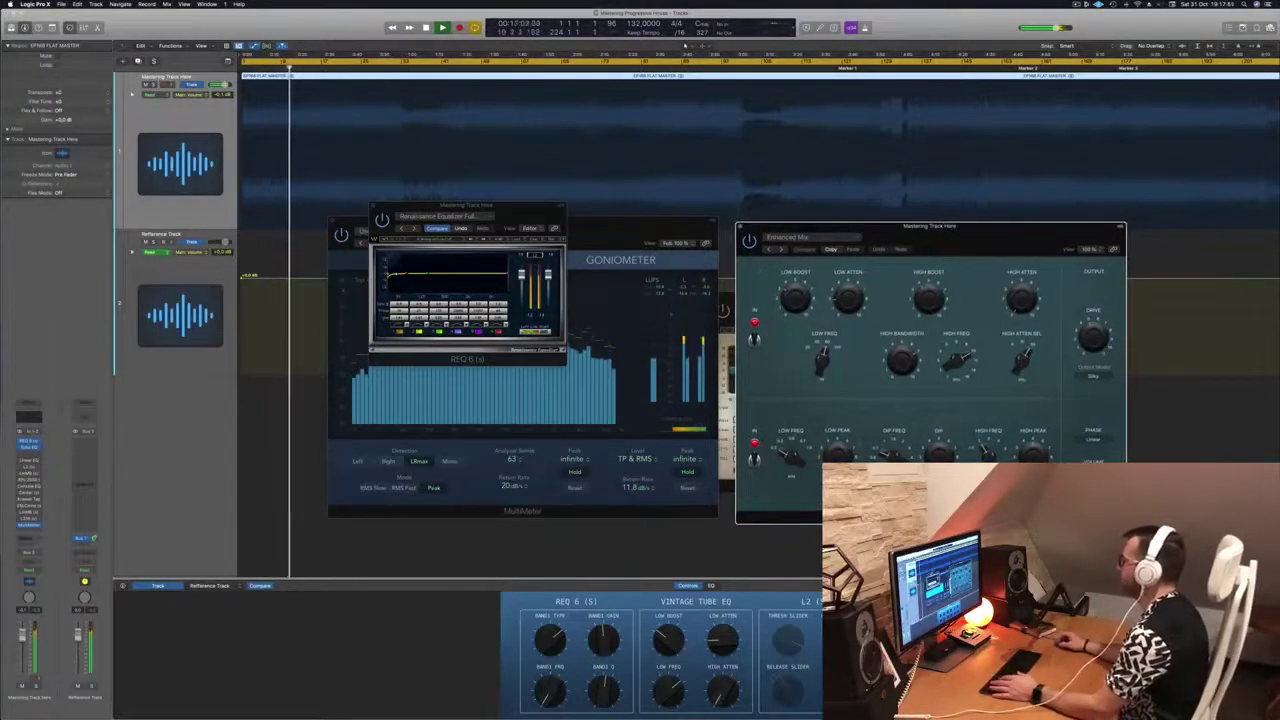
left_click(740, 227)
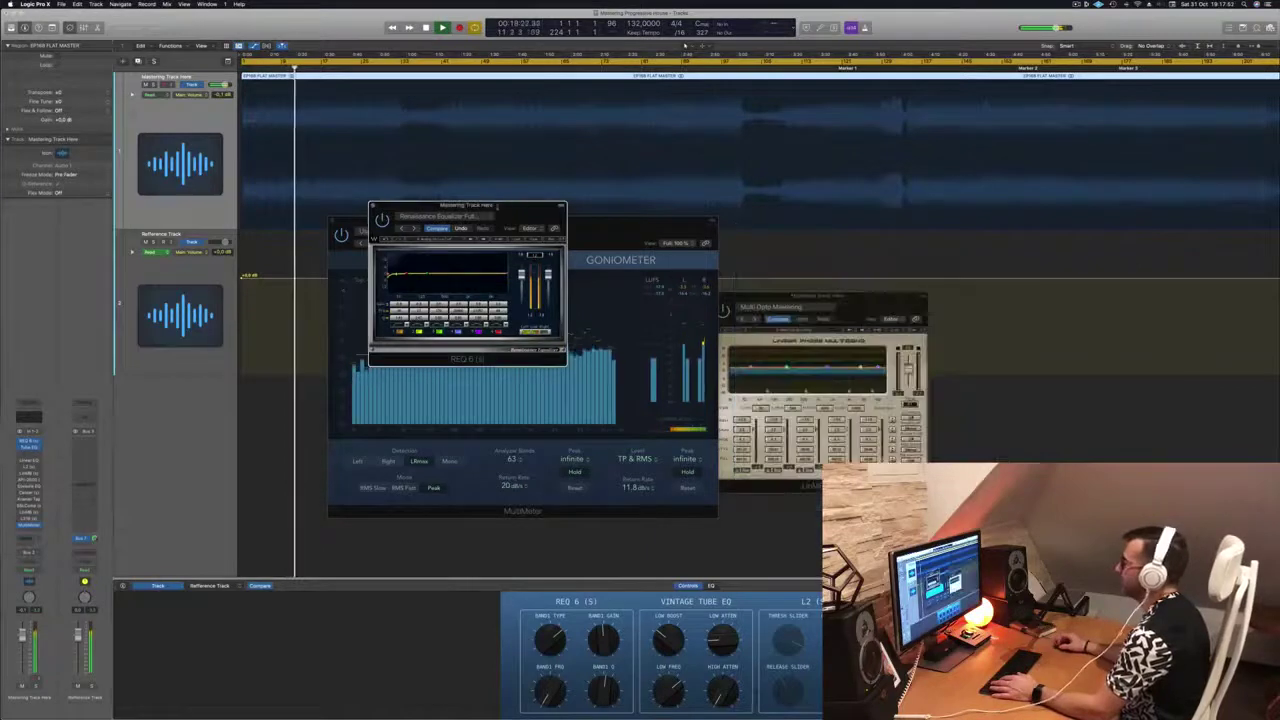
left_click_drag(500, 204, 883, 204)
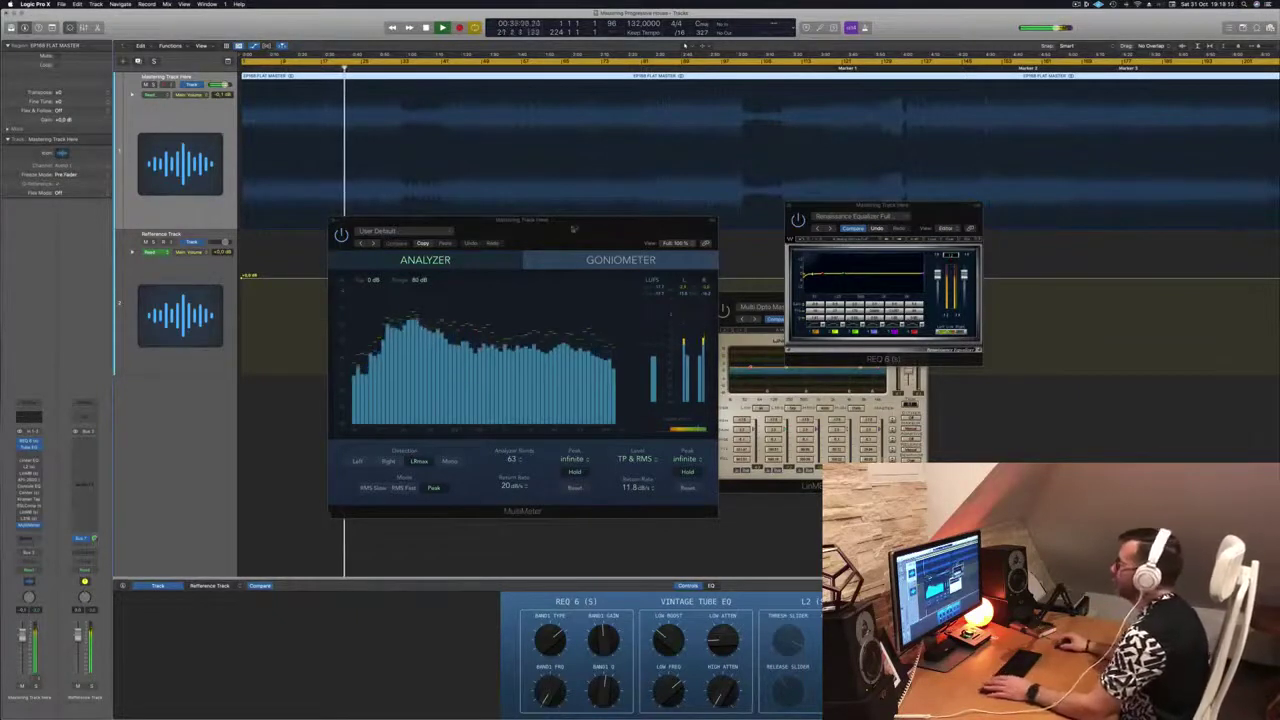
left_click_drag(573, 229, 1135, 218)
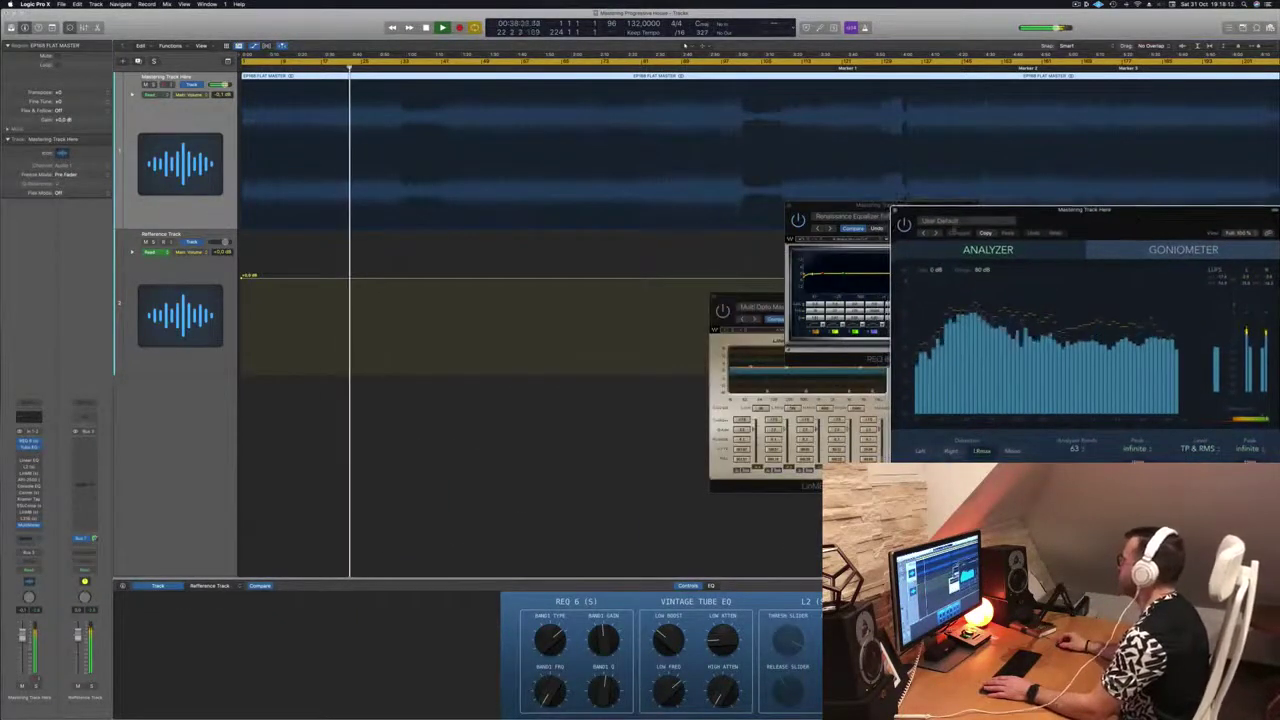
left_click_drag(840, 207, 563, 219)
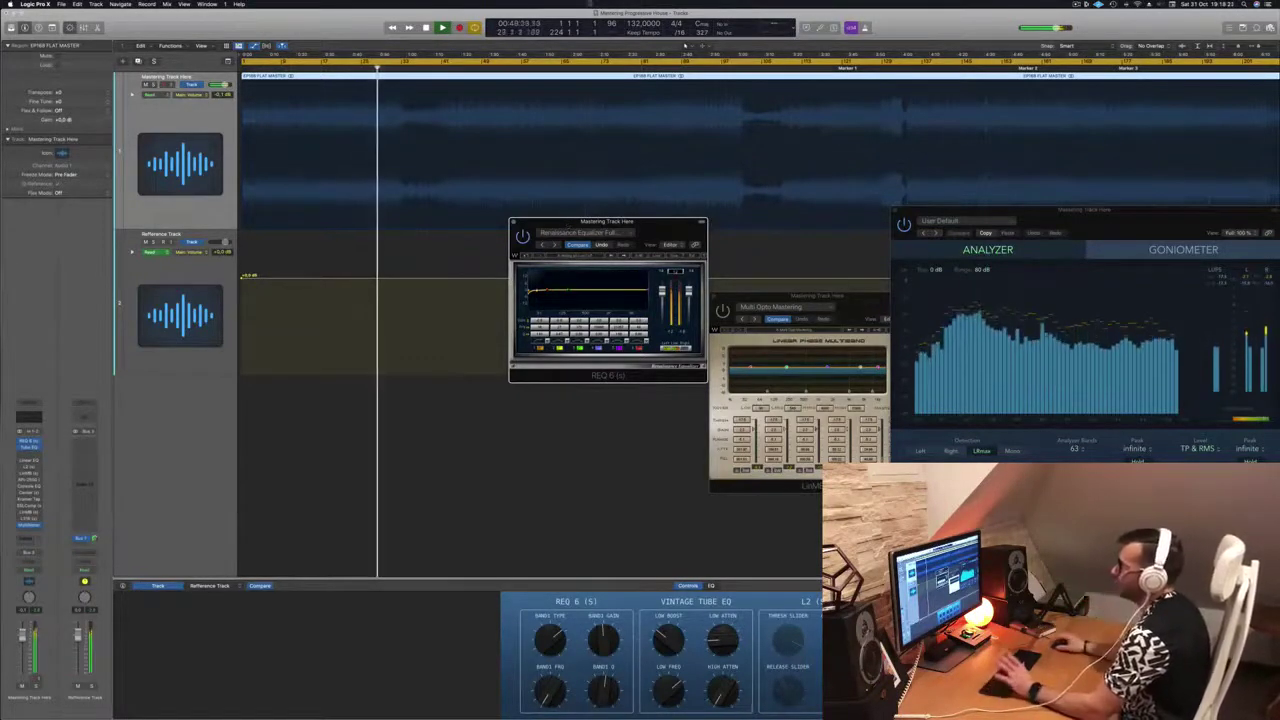
- Stop playback and shorten the cycle range so that it starts at bar 49
left_click(192, 114)
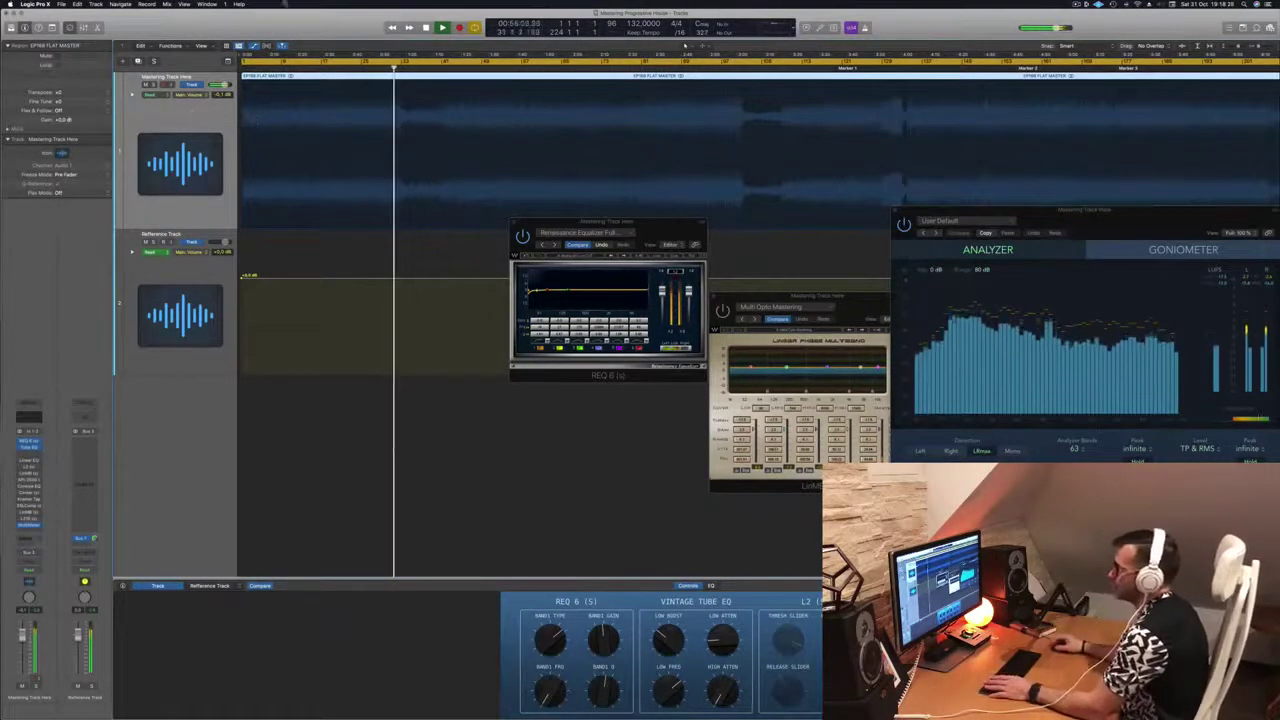
key("space")
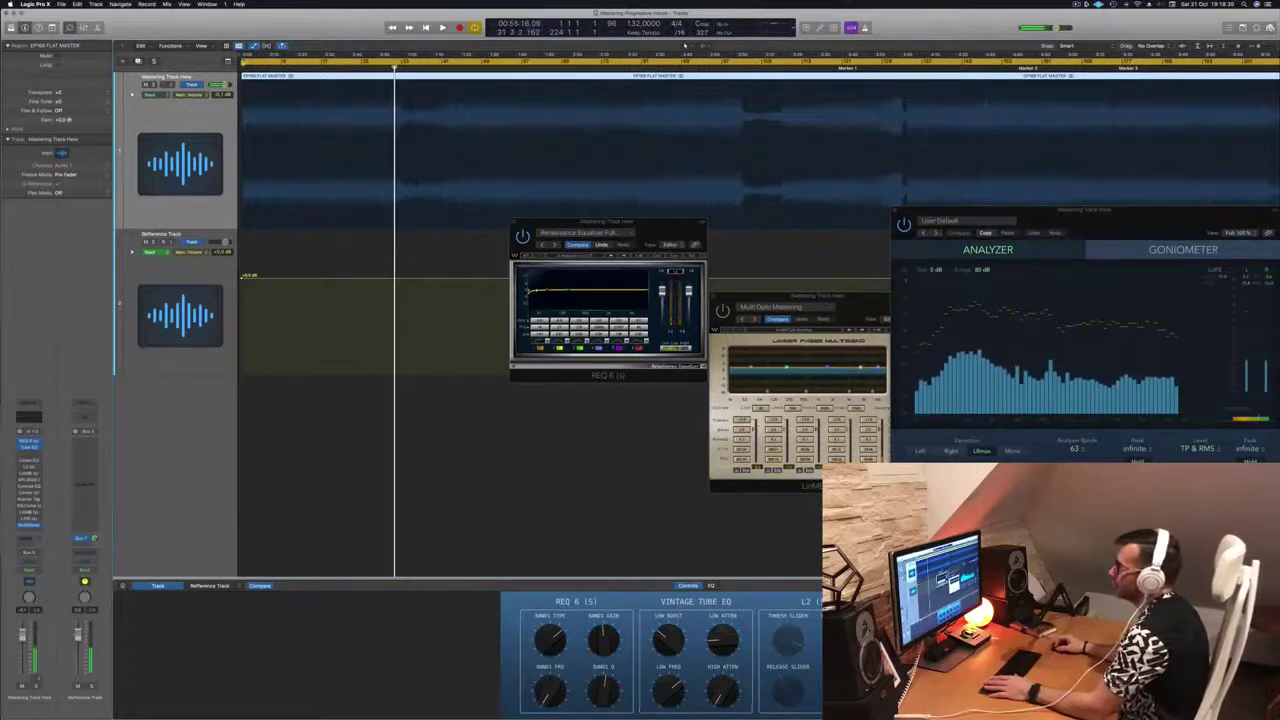
left_click(243, 63)
left_click(243, 64)
left_click_drag(243, 64, 482, 63)
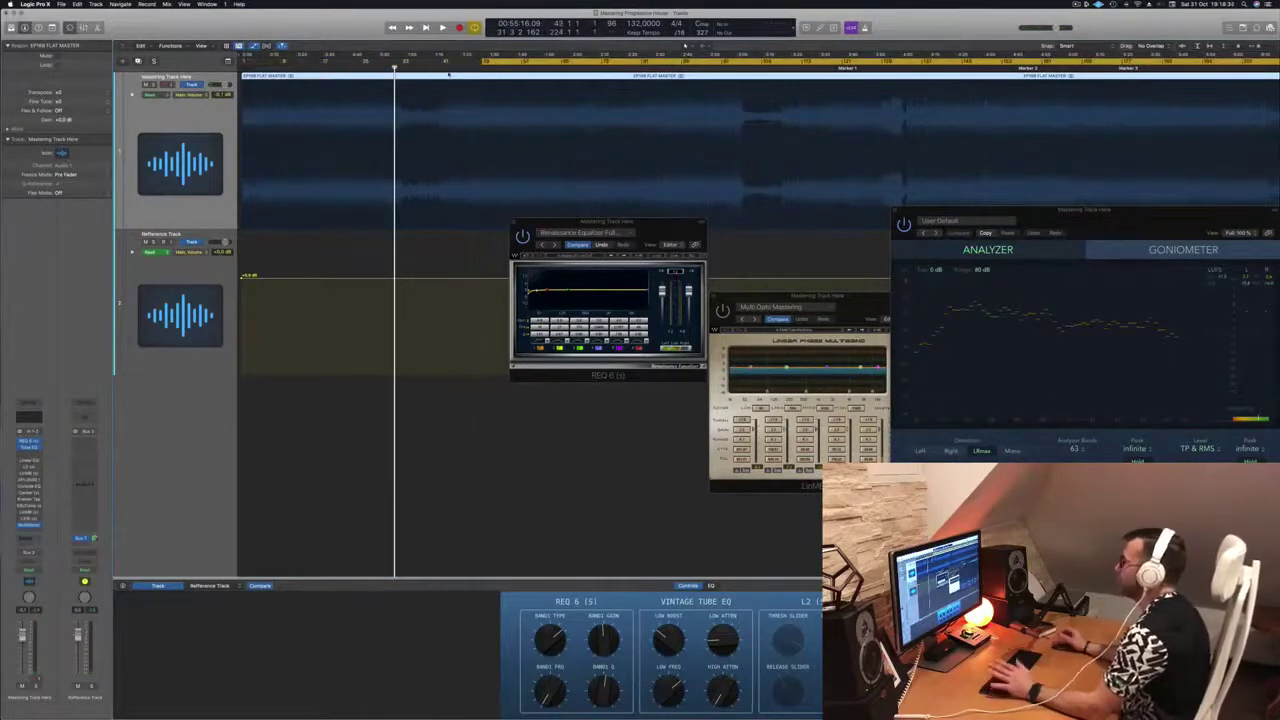
- Play the mastering track from the start of the shortened cycle range and restart it once
key("space")
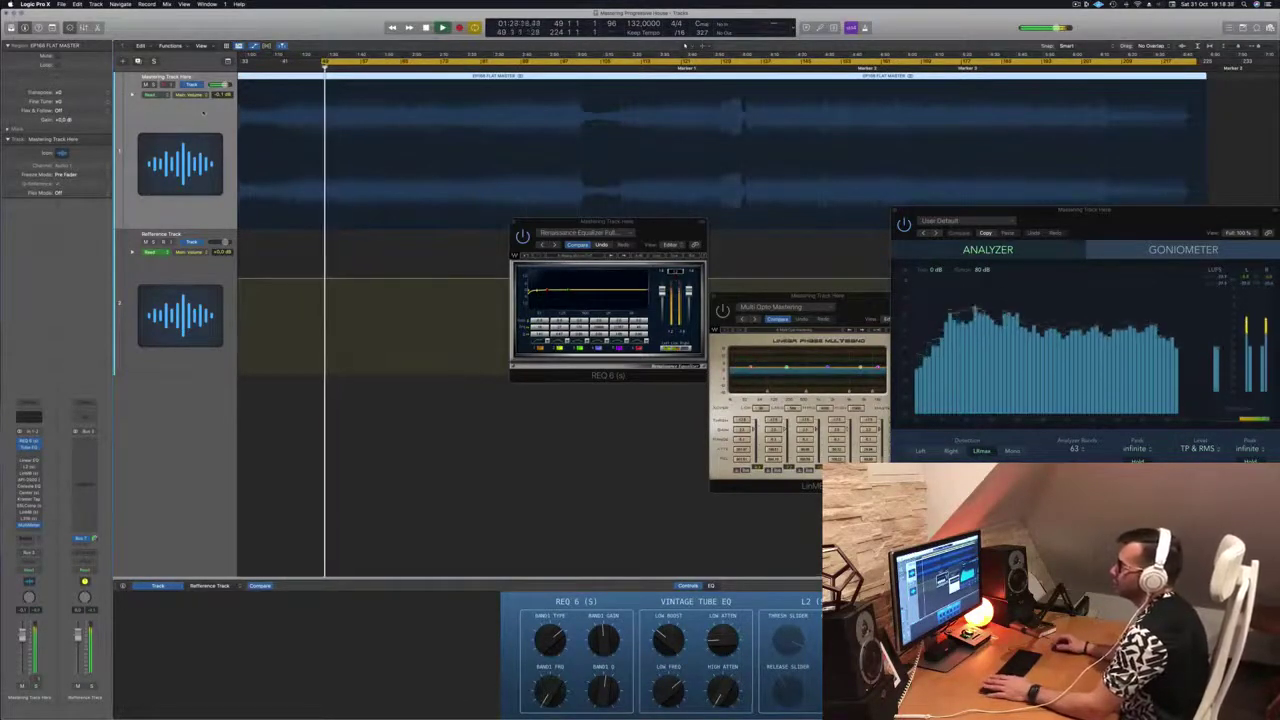
key("space")
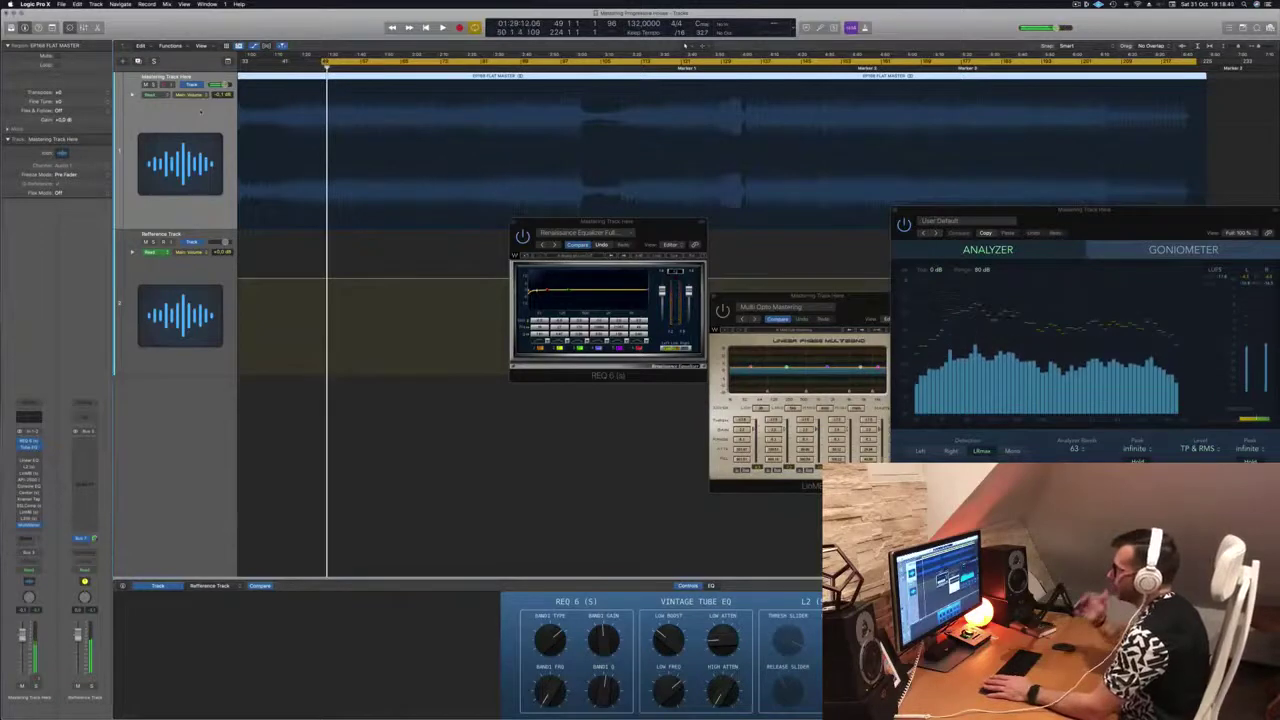
key("space")
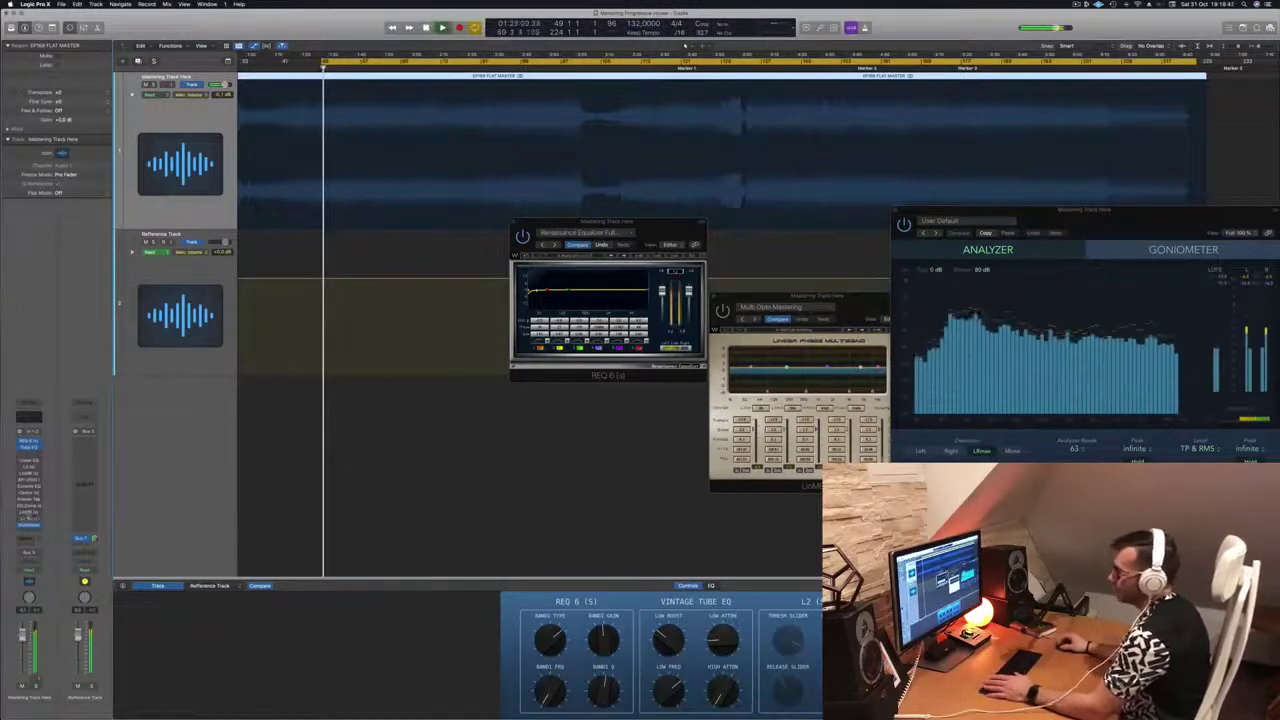
- Open the L2 limiter on the mastering channel, switch it on and place its window just above the REQ 6
left_click(28, 467)
left_click(21, 467)
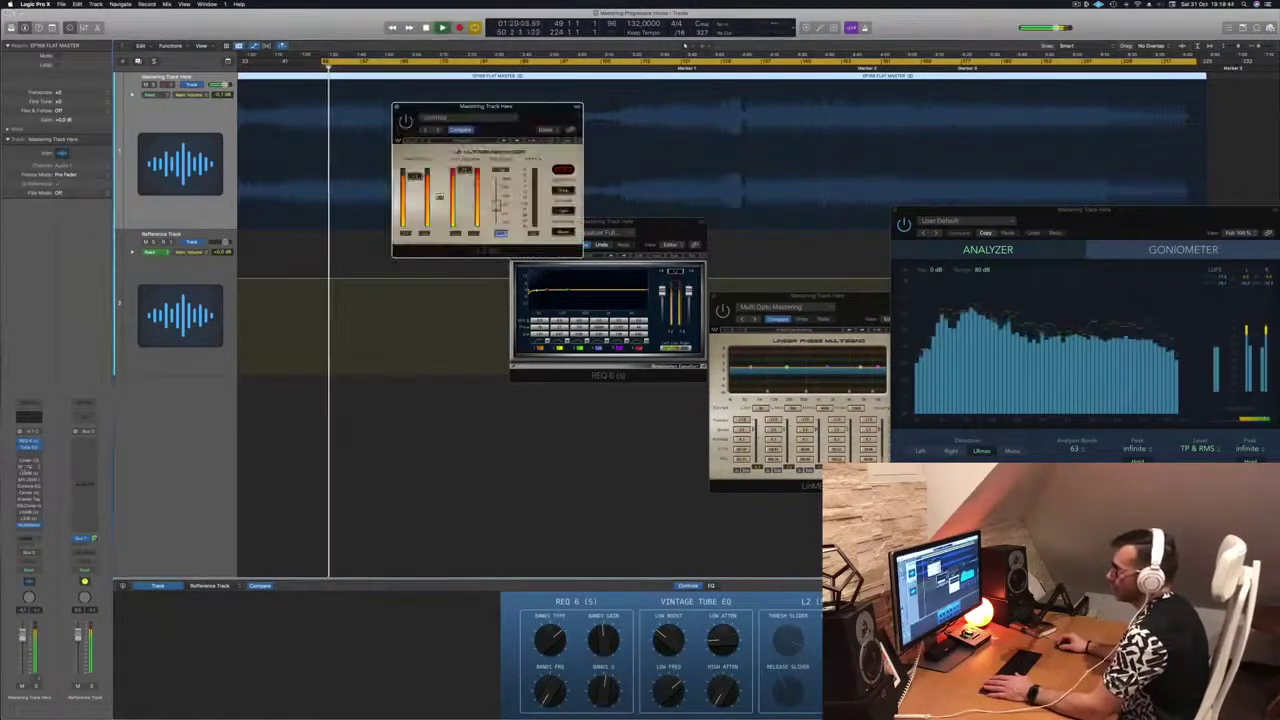
left_click_drag(540, 128, 595, 176)
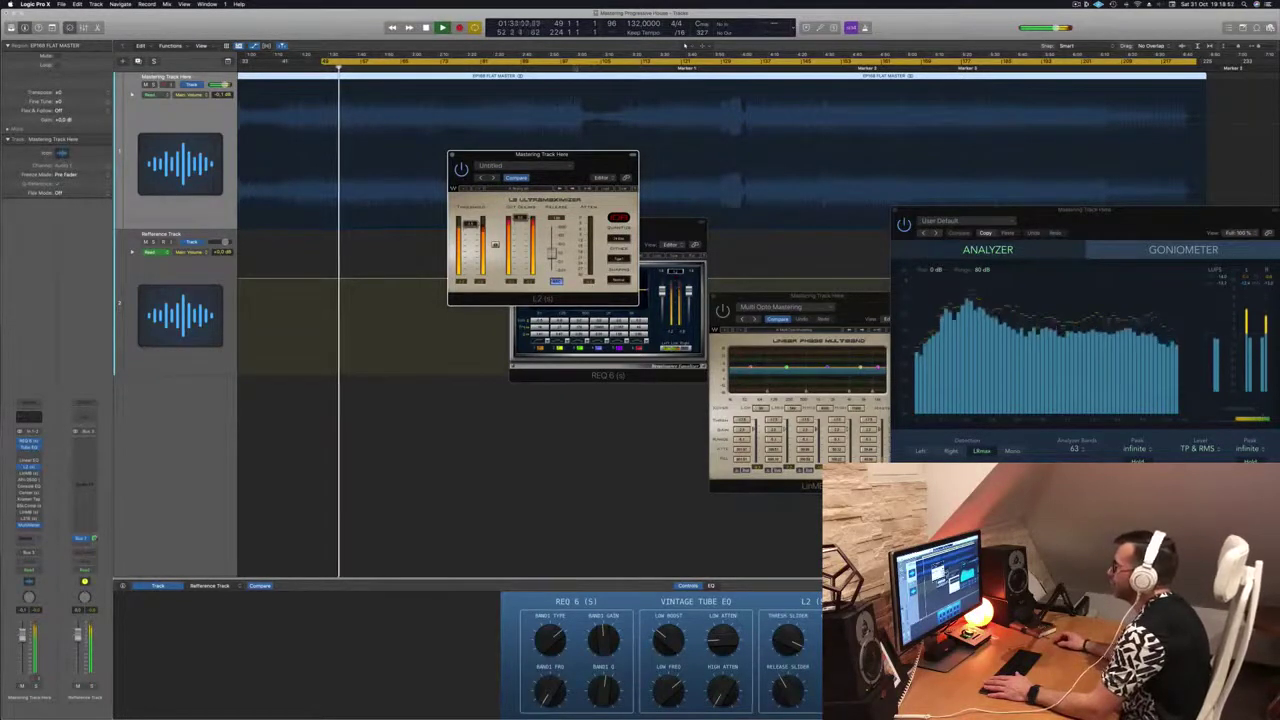
- Audition the L2 limiting in passages before and after Marker 1, moving its window between the REQ 6 and MultiMeter
left_click(572, 67)
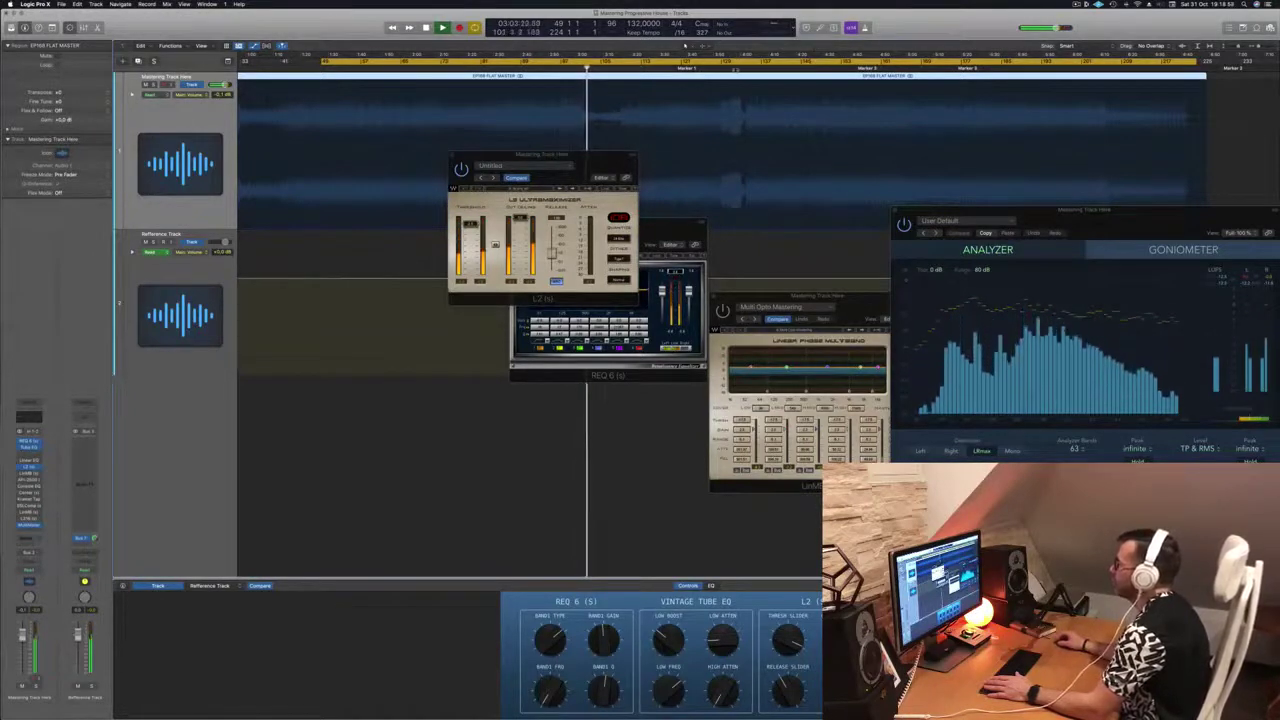
left_click(735, 69)
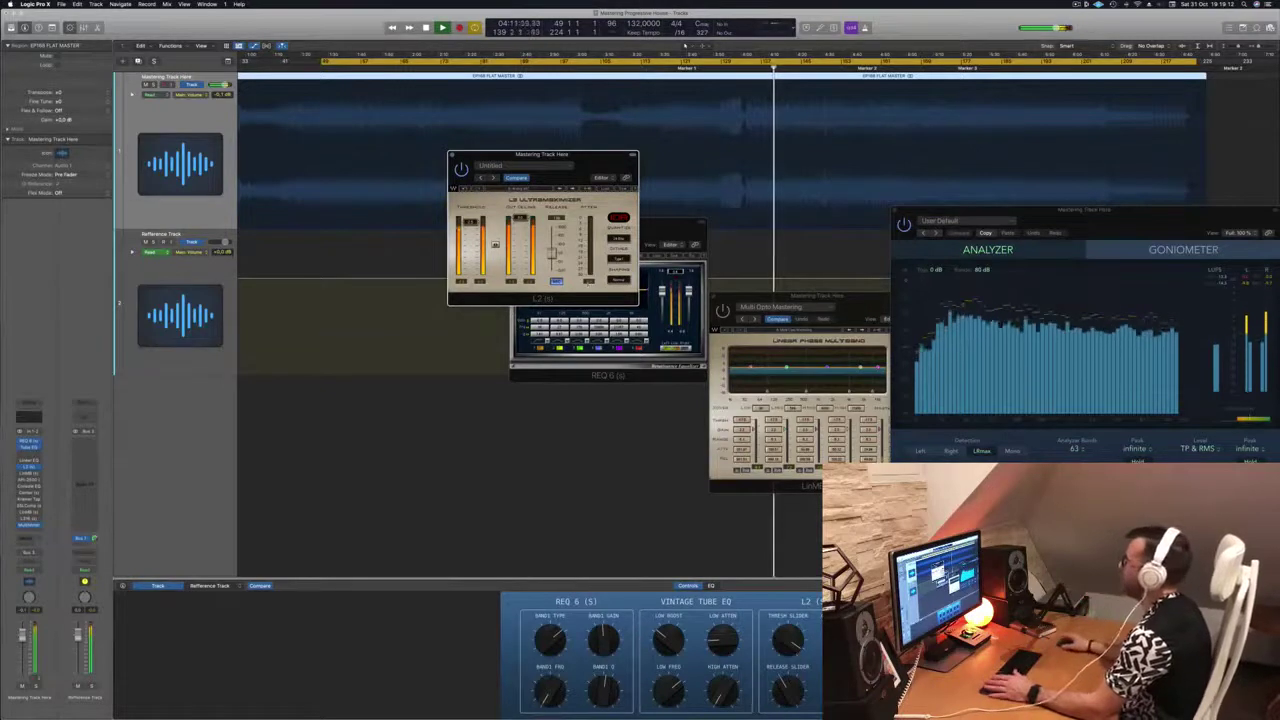
left_click(572, 69)
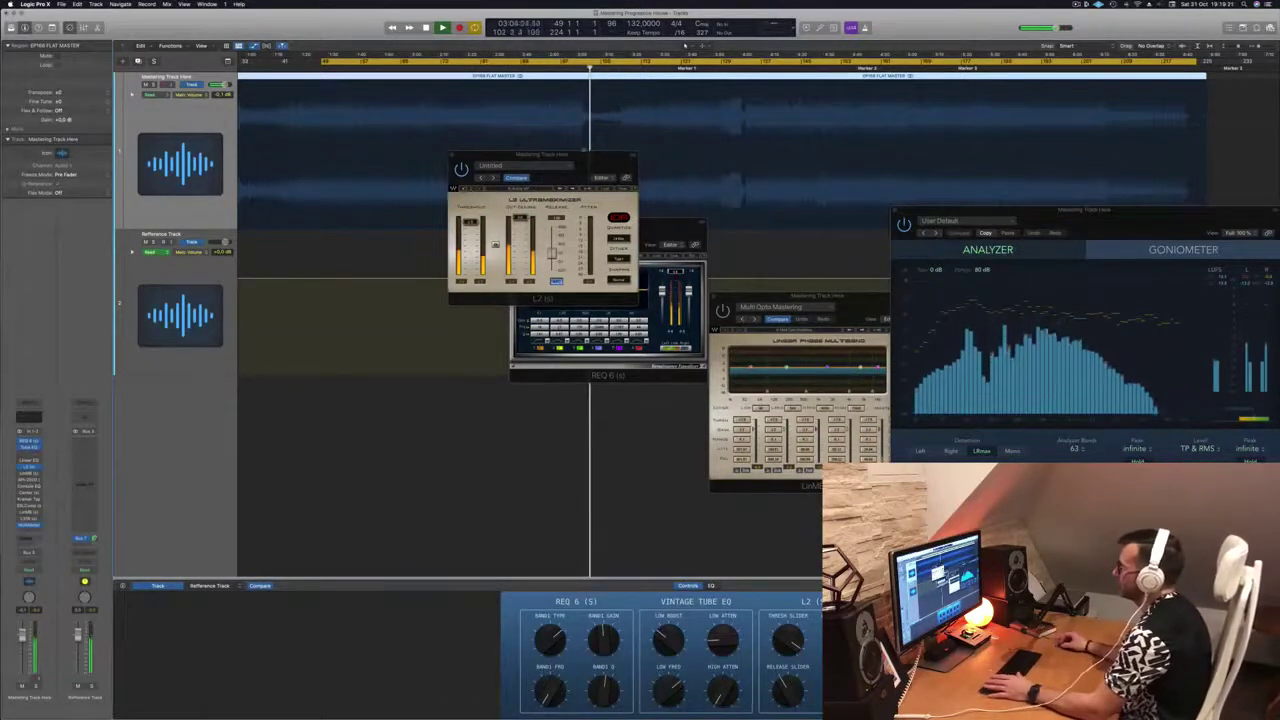
left_click_drag(584, 154, 777, 191)
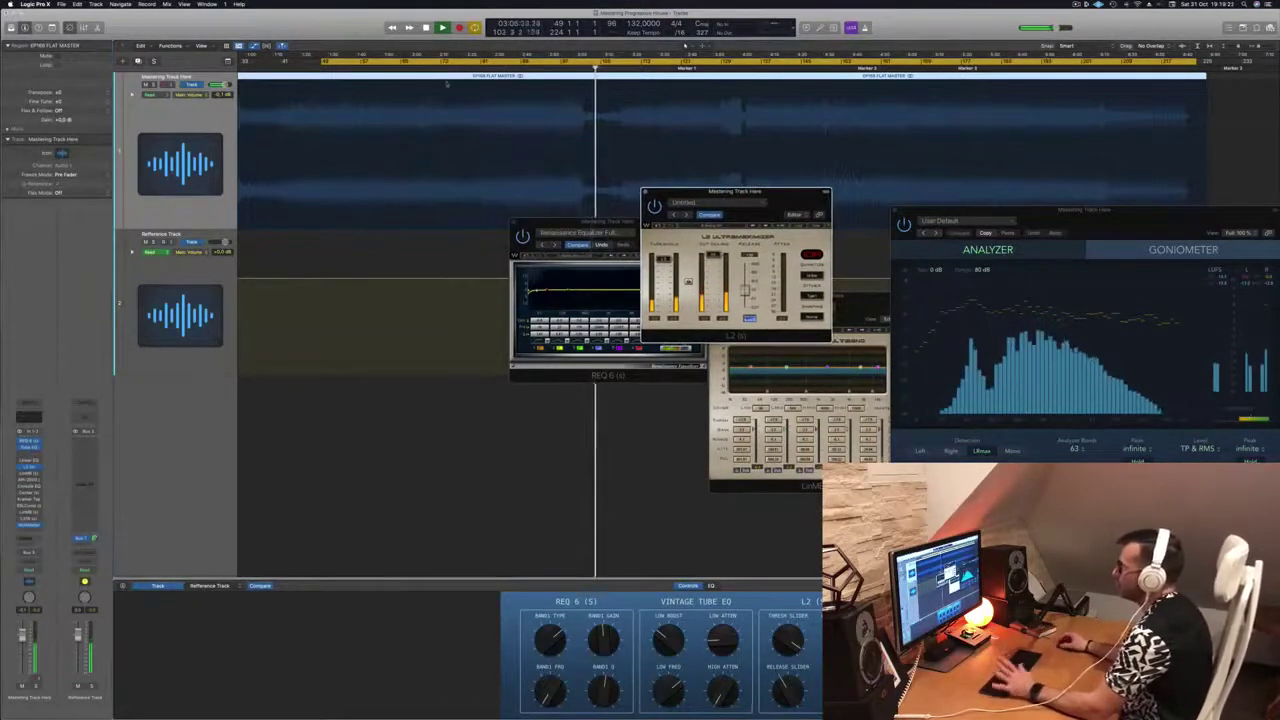
left_click(551, 68)
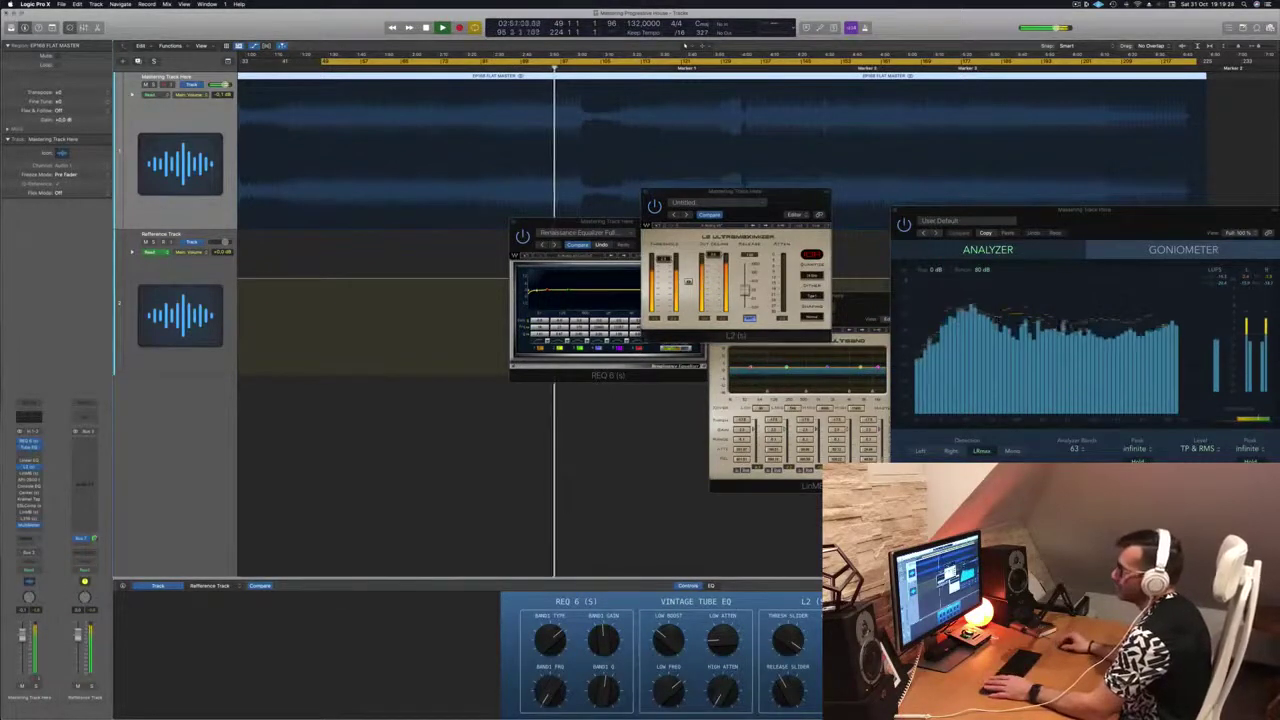
- Open the LinMB multiband compressor on the mastering channel, switch it on and place its window just beside the L2
left_click(30, 474)
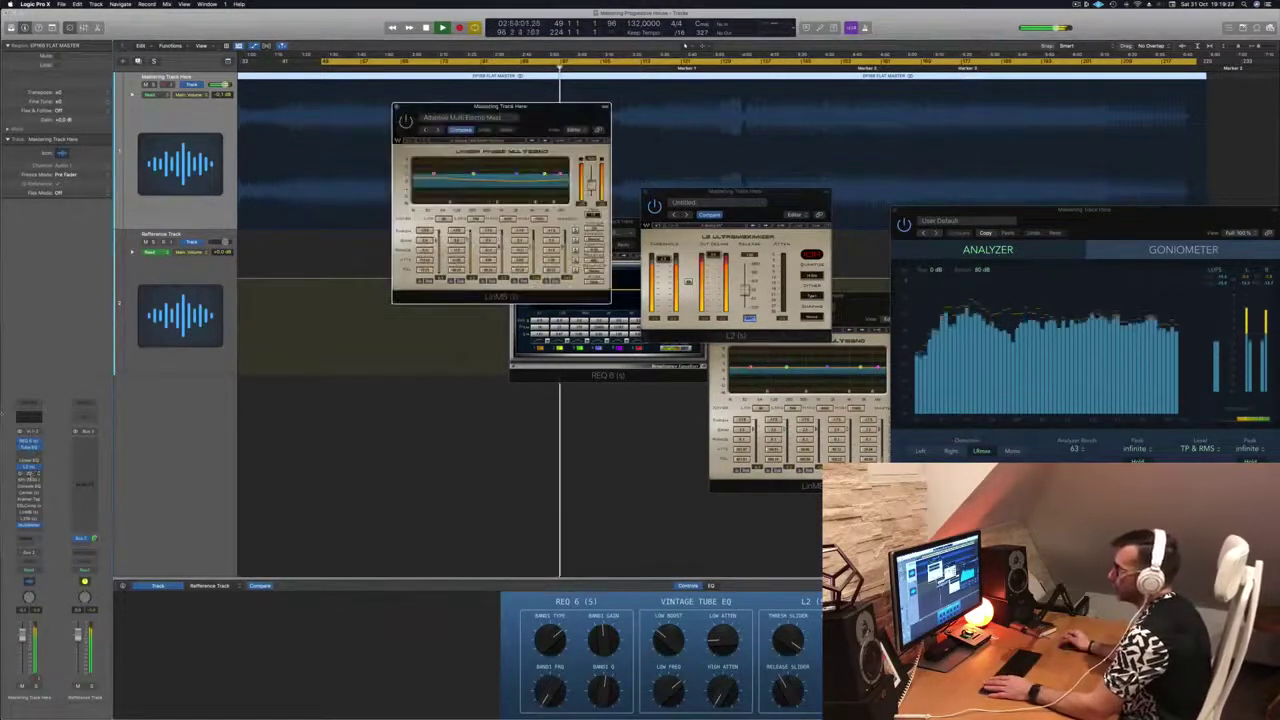
left_click_drag(548, 115, 533, 137)
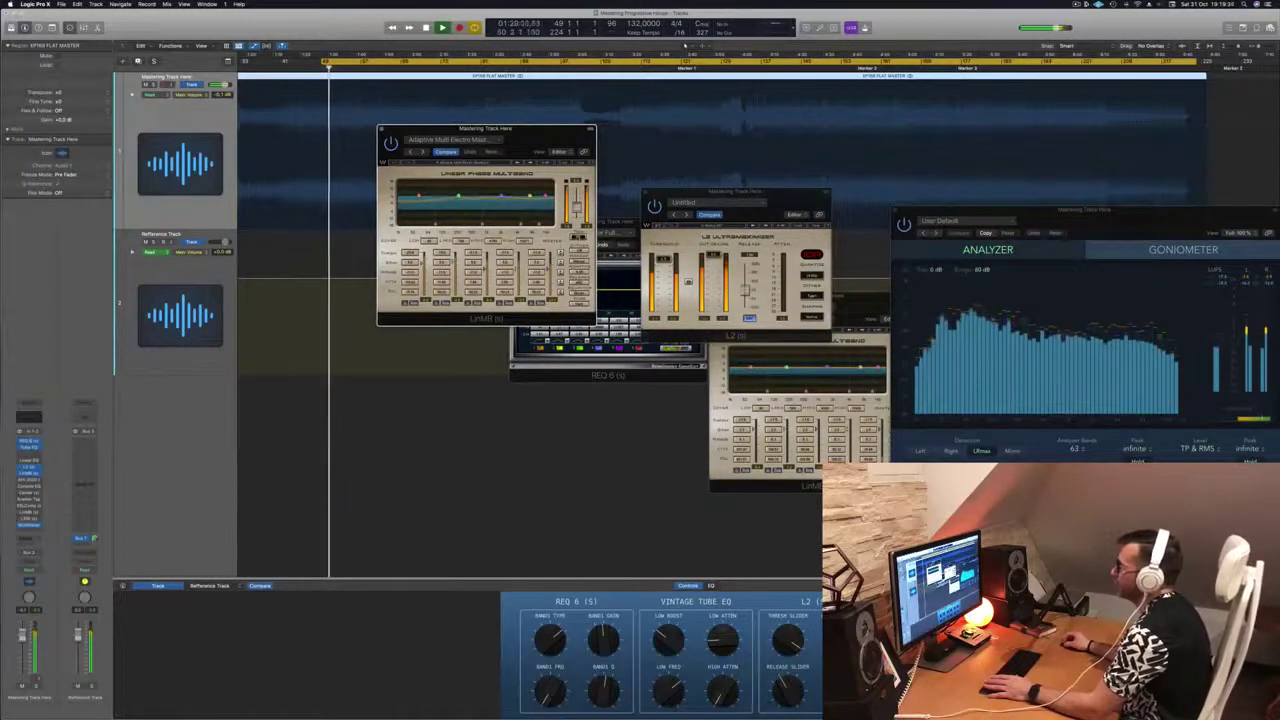
left_click_drag(556, 141, 564, 143)
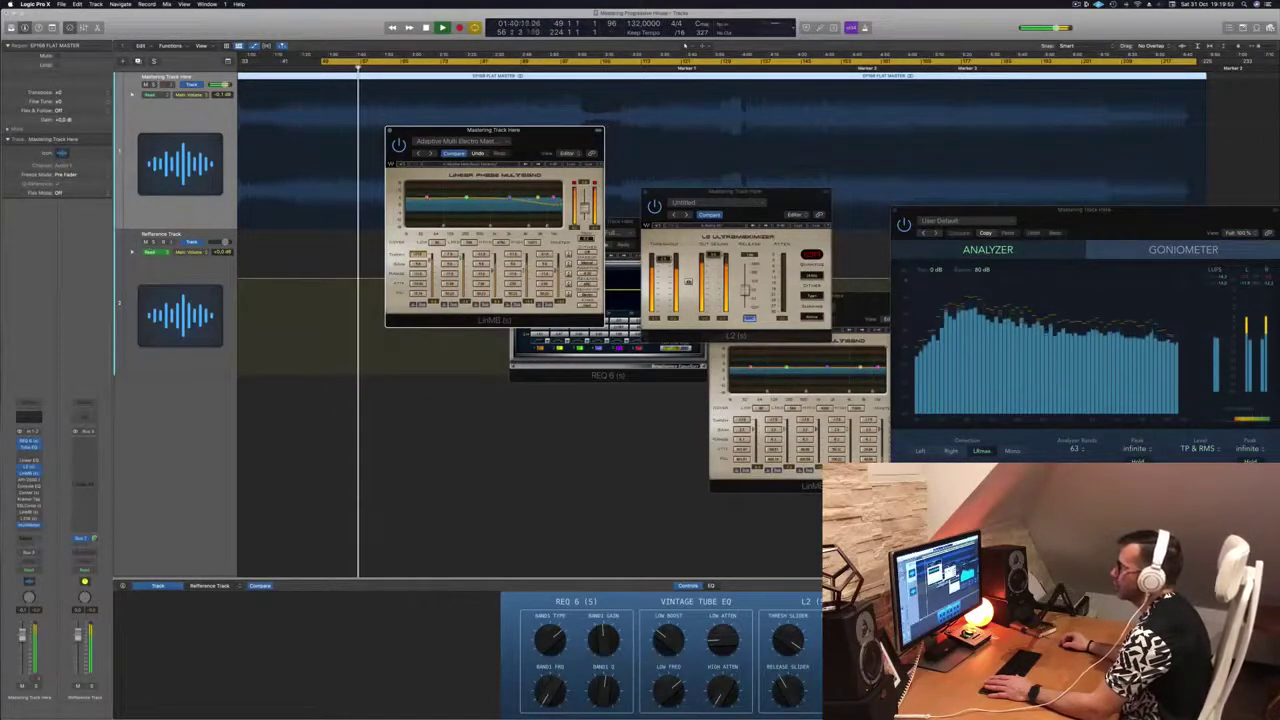
- Audition the LinMB with two restarts from the beginning of the cycle range, moving its window around the L2 and REQ 6
key("space")
key("space")
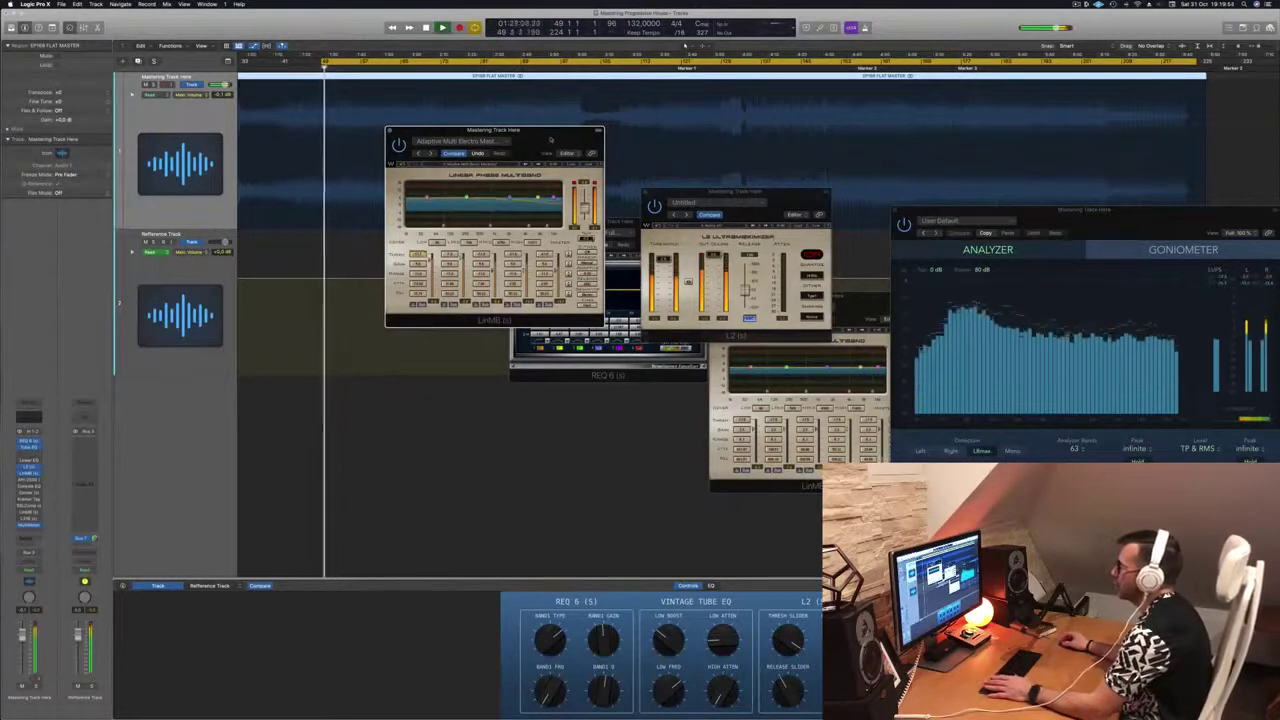
left_click_drag(551, 140, 585, 158)
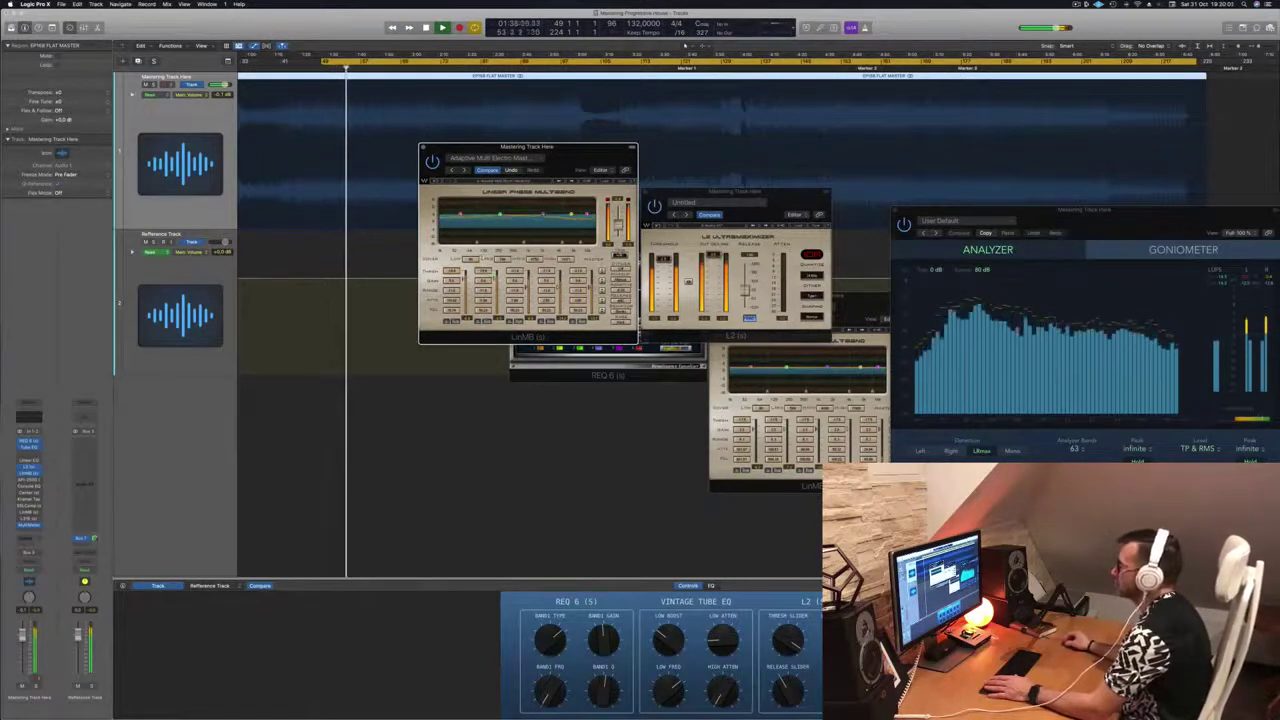
left_click_drag(576, 147, 685, 193)
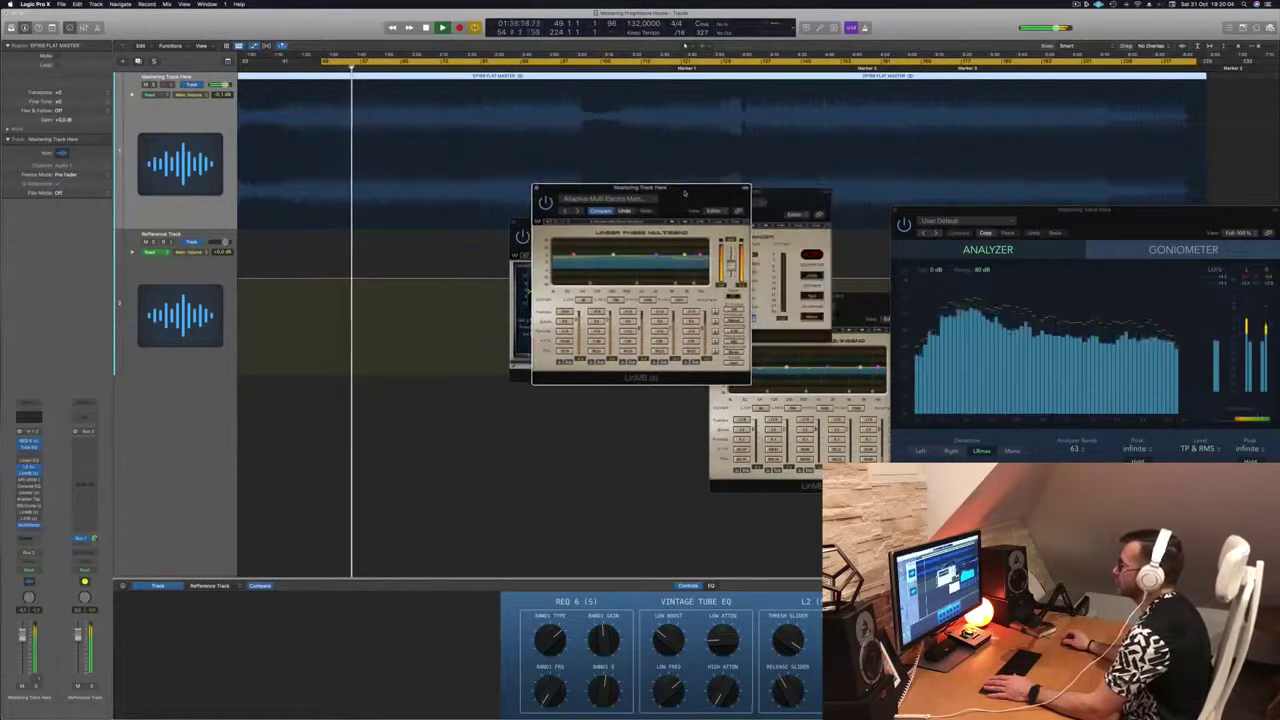
key("space")
key("space")
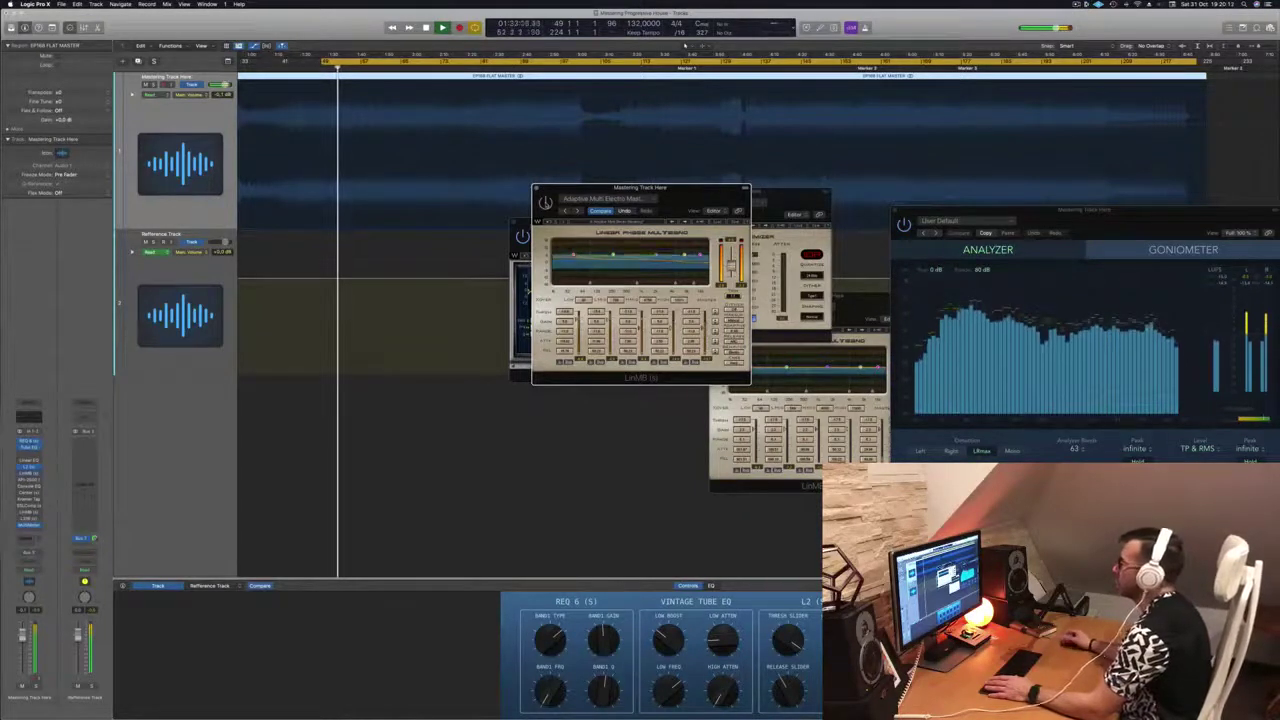
left_click_drag(709, 192, 619, 199)
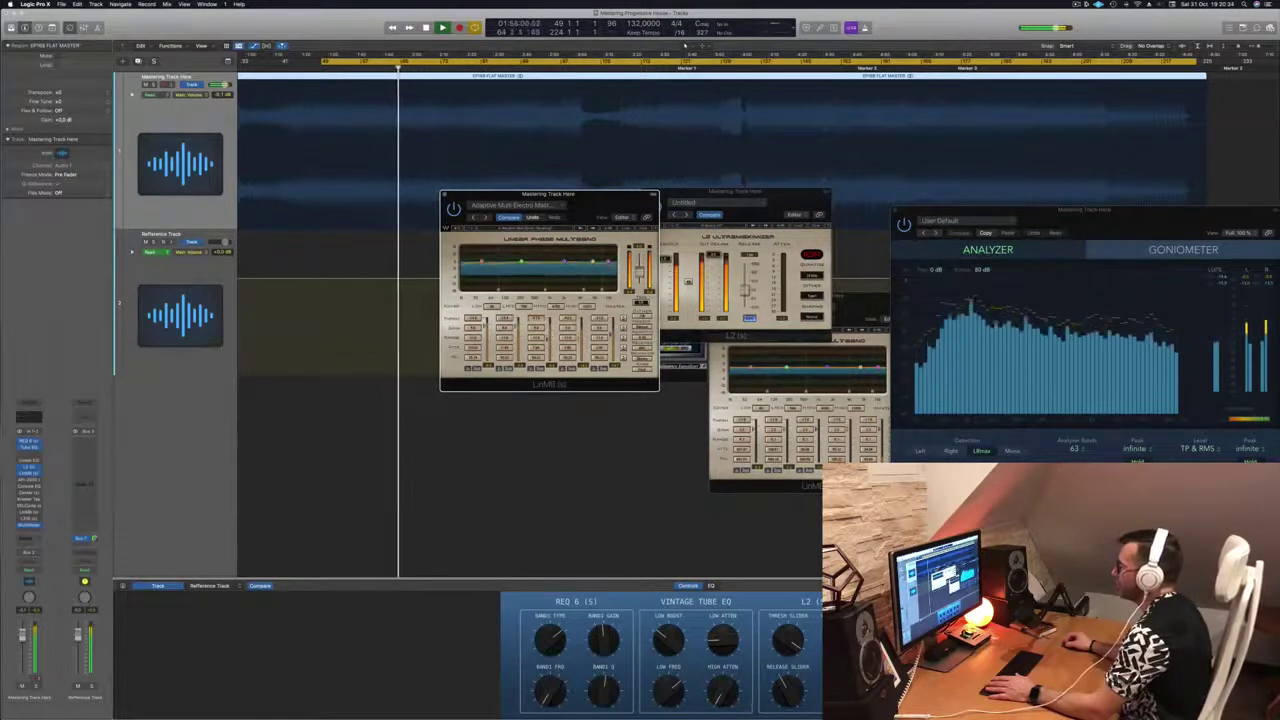
left_click_drag(608, 200, 553, 237)
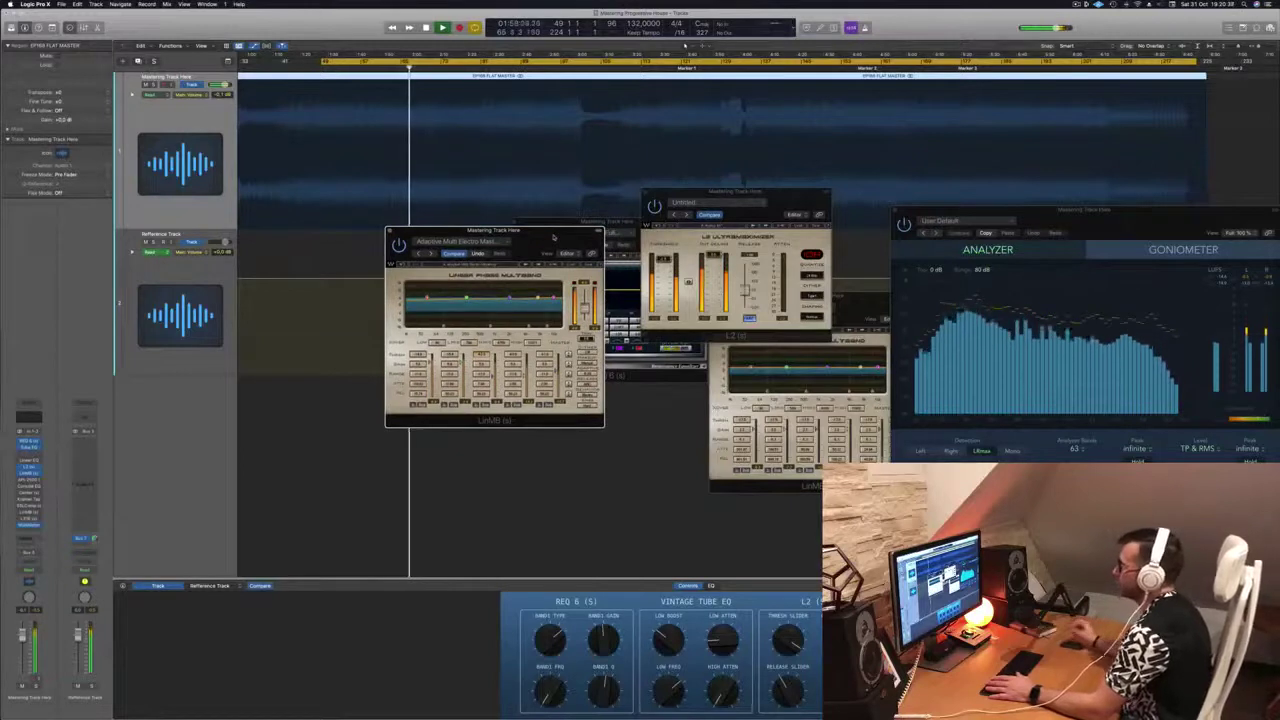
- Shorten the cycle range so that it starts at bar 81, and spread the LinMB, L2 and MultiMeter windows apart
left_click(484, 62)
left_click_drag(483, 62, 590, 66)
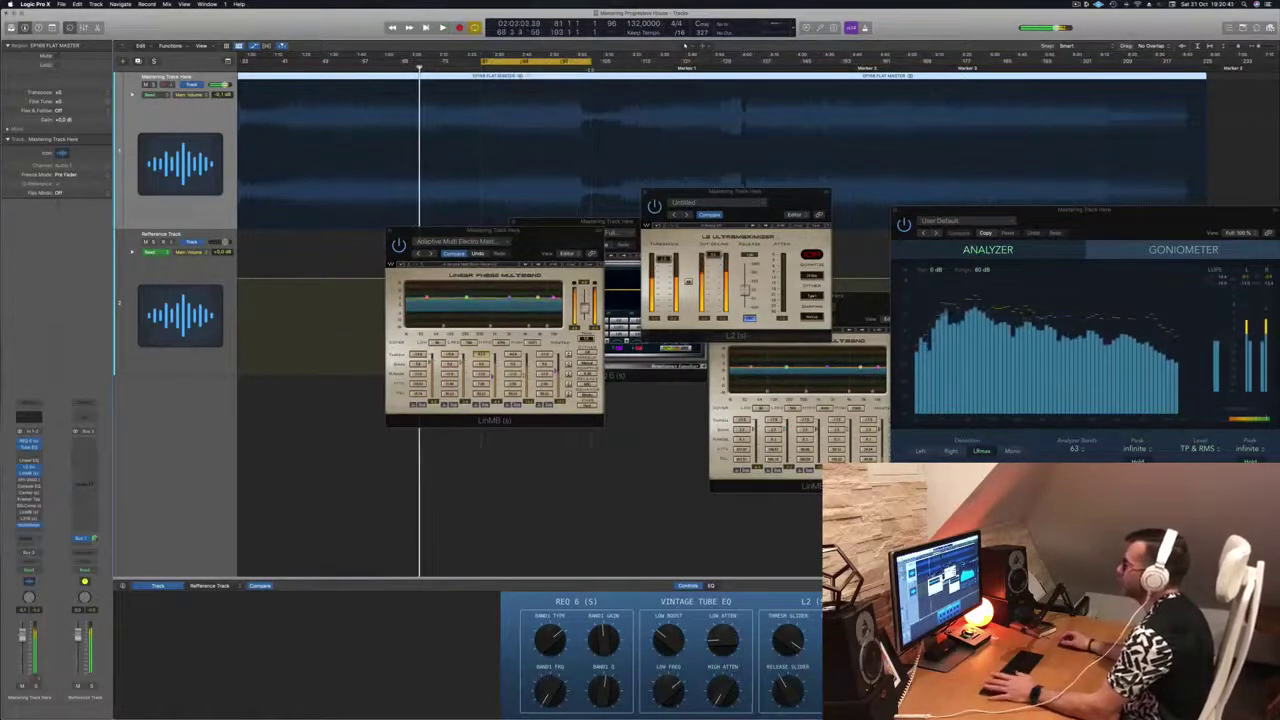
left_click_drag(531, 232, 538, 288)
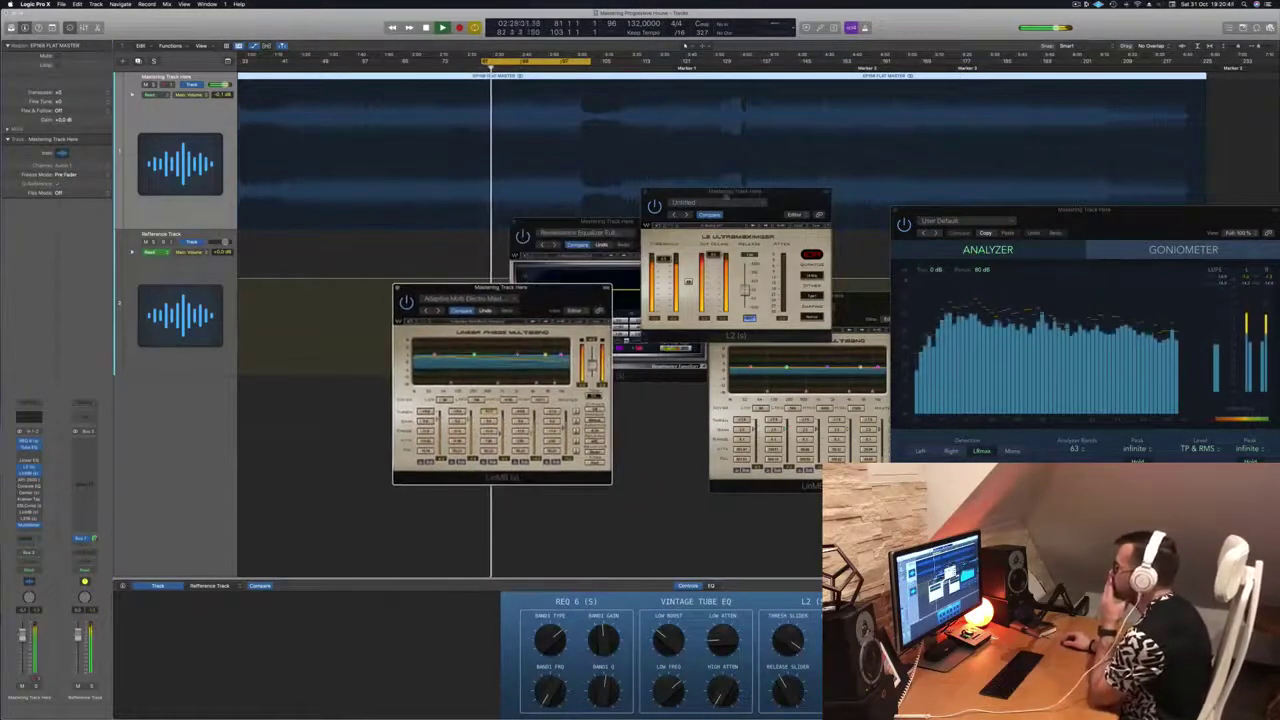
left_click_drag(725, 196, 755, 153)
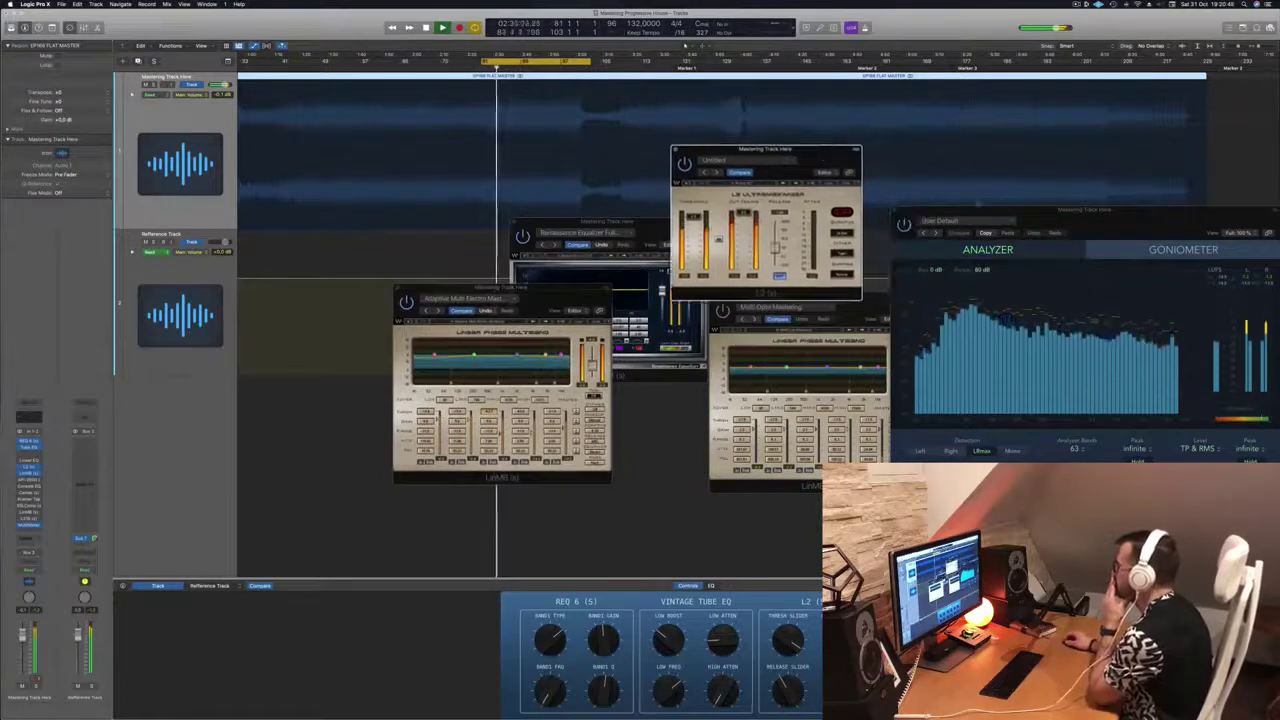
left_click_drag(1164, 225, 1160, 213)
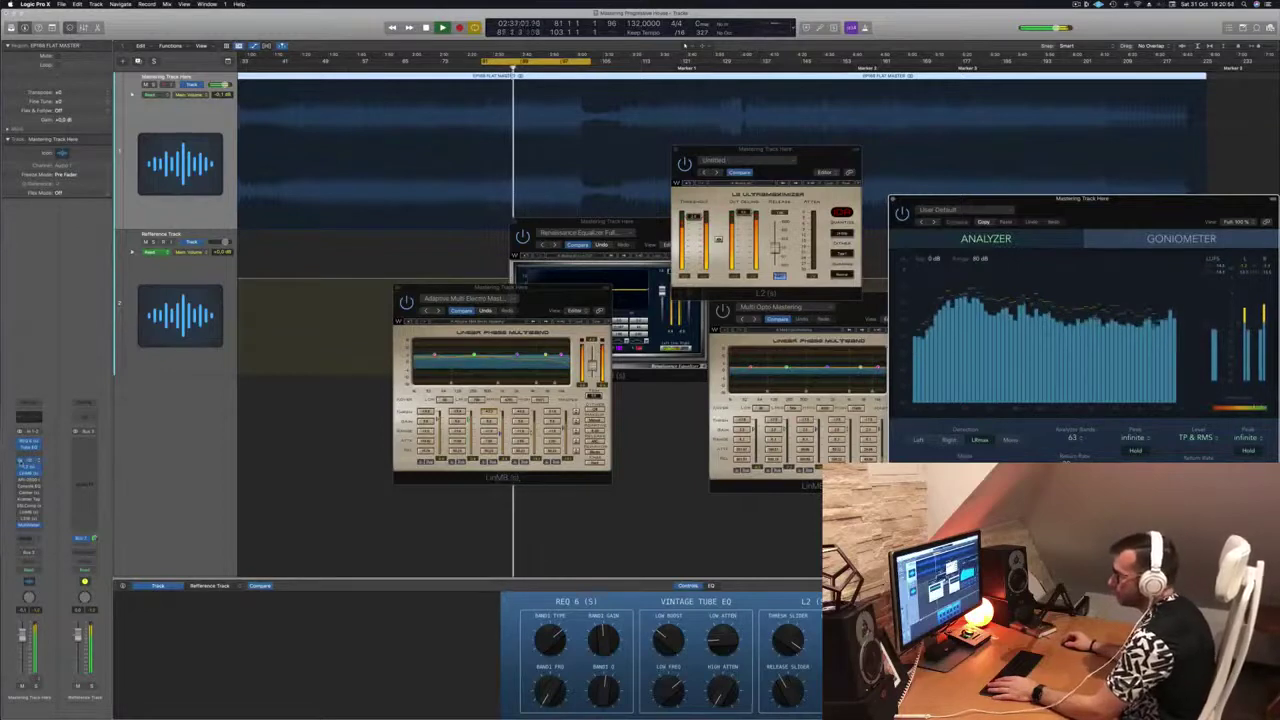
- Open the Linear Phase EQ, set its high shelf to 9000 Hz and +3.5 dB, and compare the sound bypassed and active
left_click(28, 461)
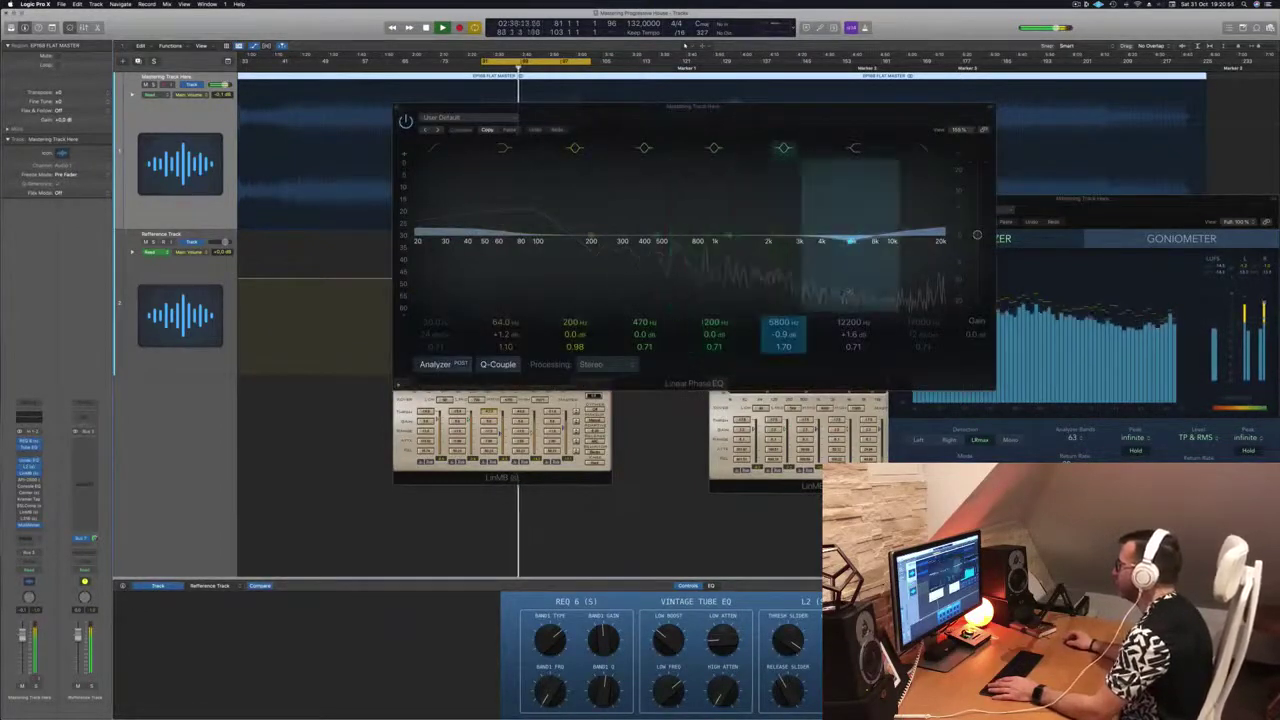
mouse_move(907, 231)
left_mouse_down()
mouse_move(925, 232)
mouse_move(868, 223)
mouse_move(884, 221)
left_mouse_up()
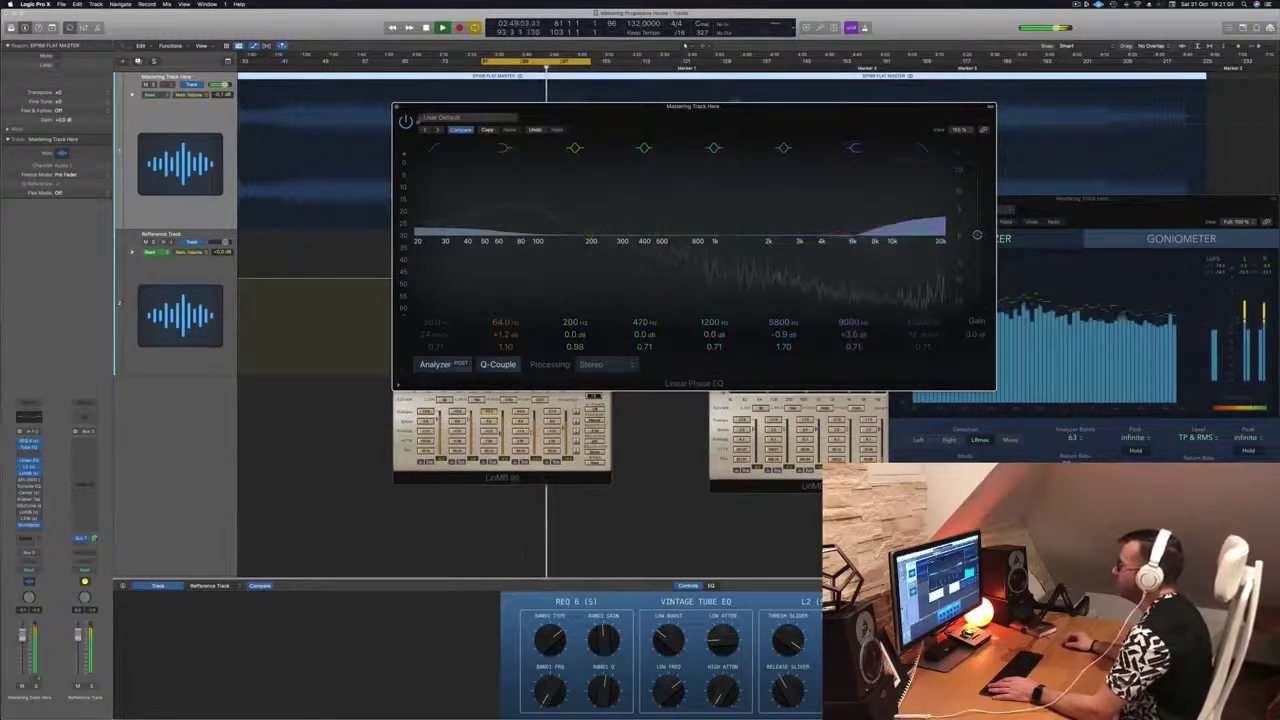
left_click(407, 121)
left_click(407, 121)
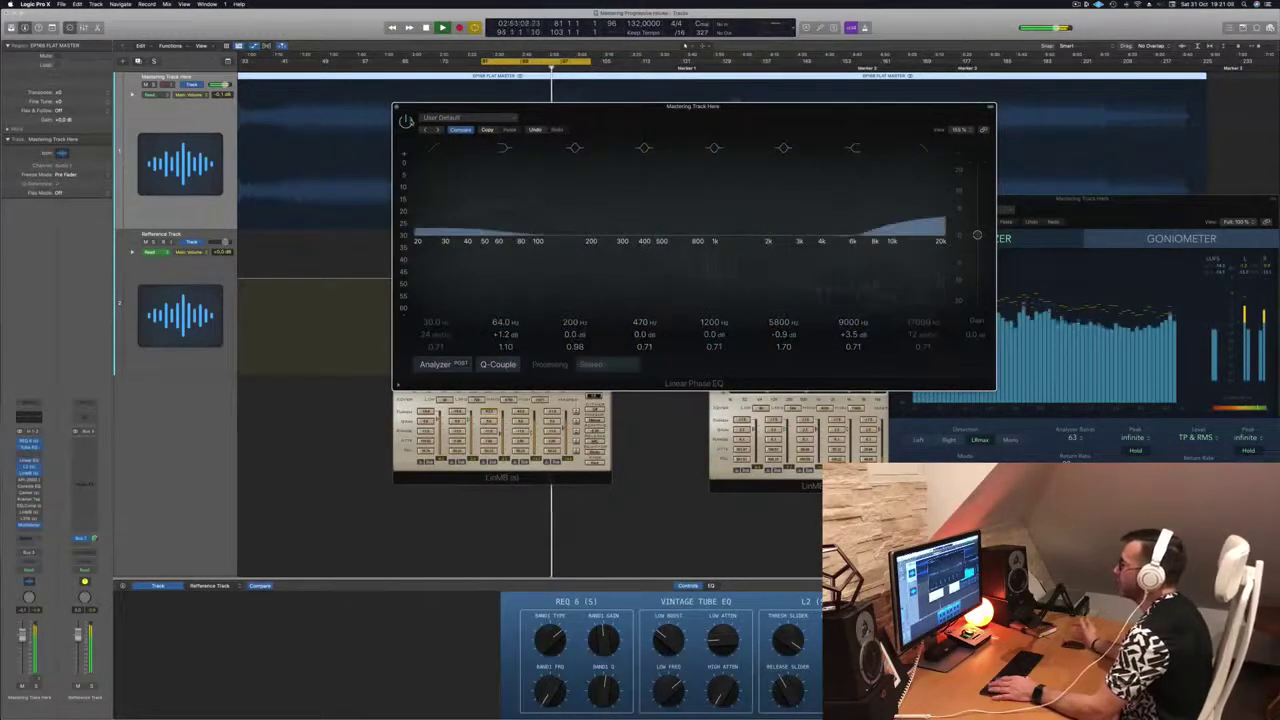
- Audition the Linear Phase EQ while moving its window around the MultiMeter, and bring the L2 window back up
left_click_drag(703, 120, 712, 224)
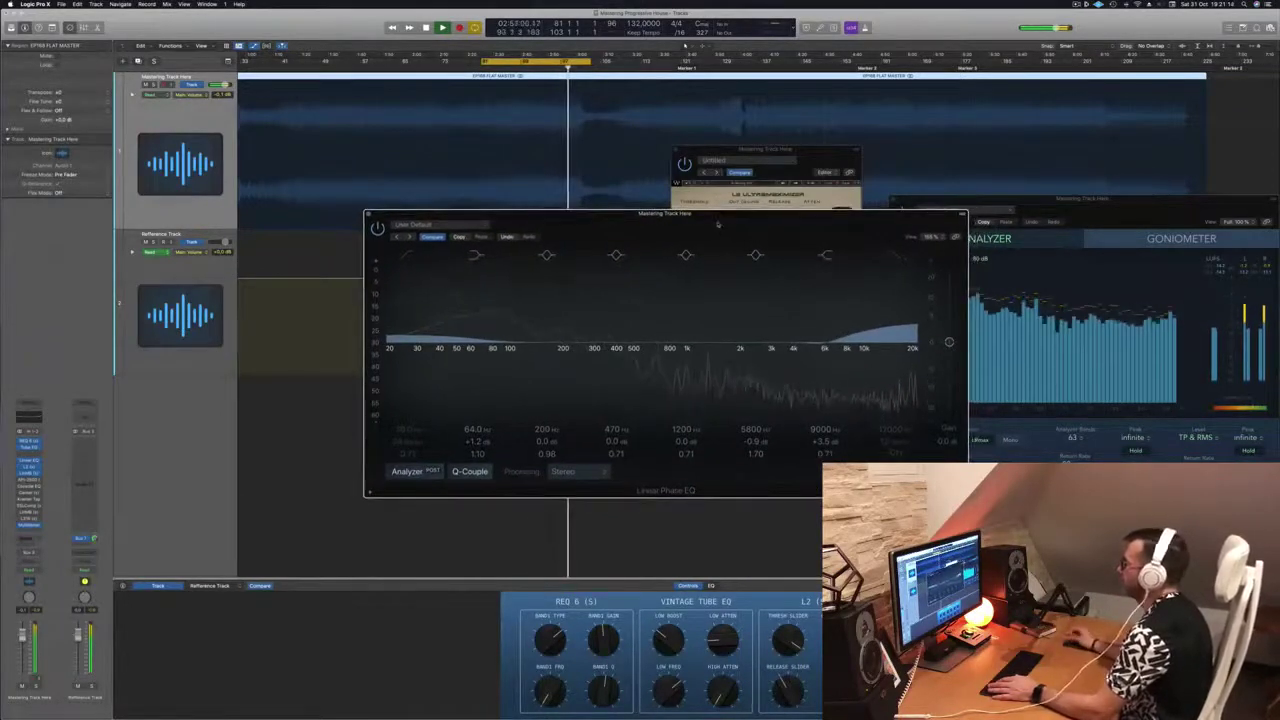
left_click_drag(717, 224, 767, 196)
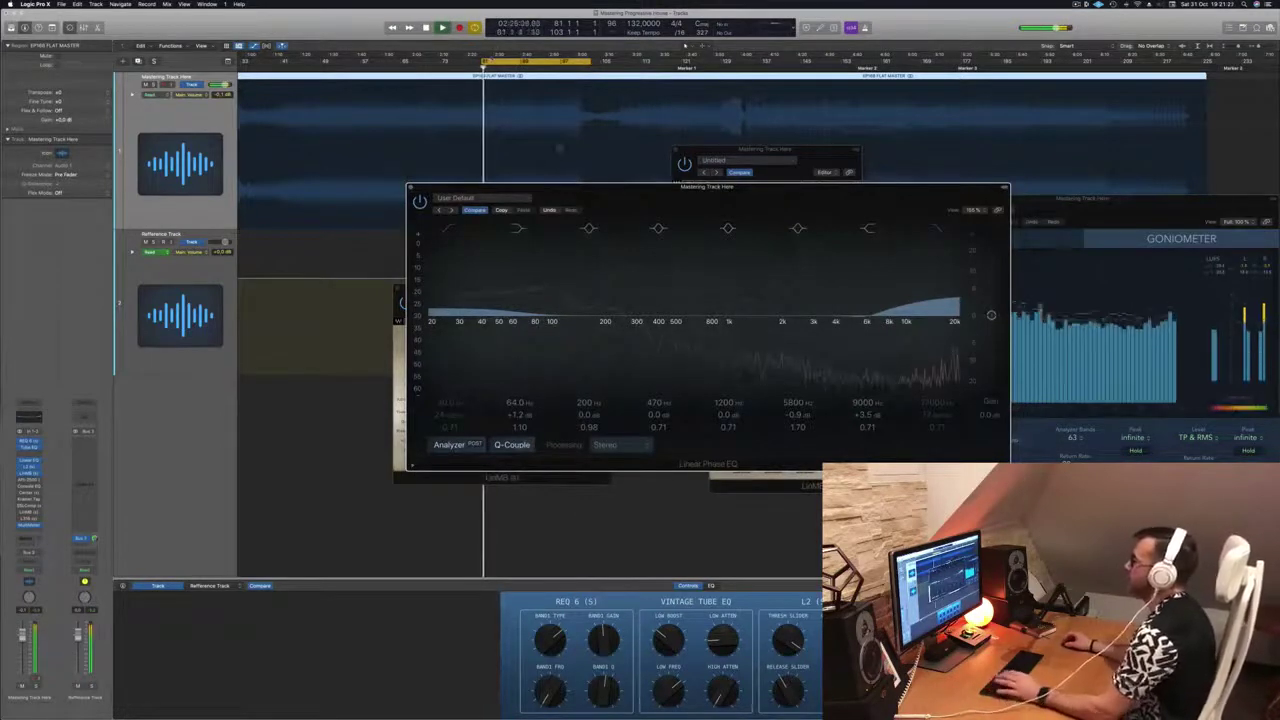
left_click_drag(794, 191, 722, 161)
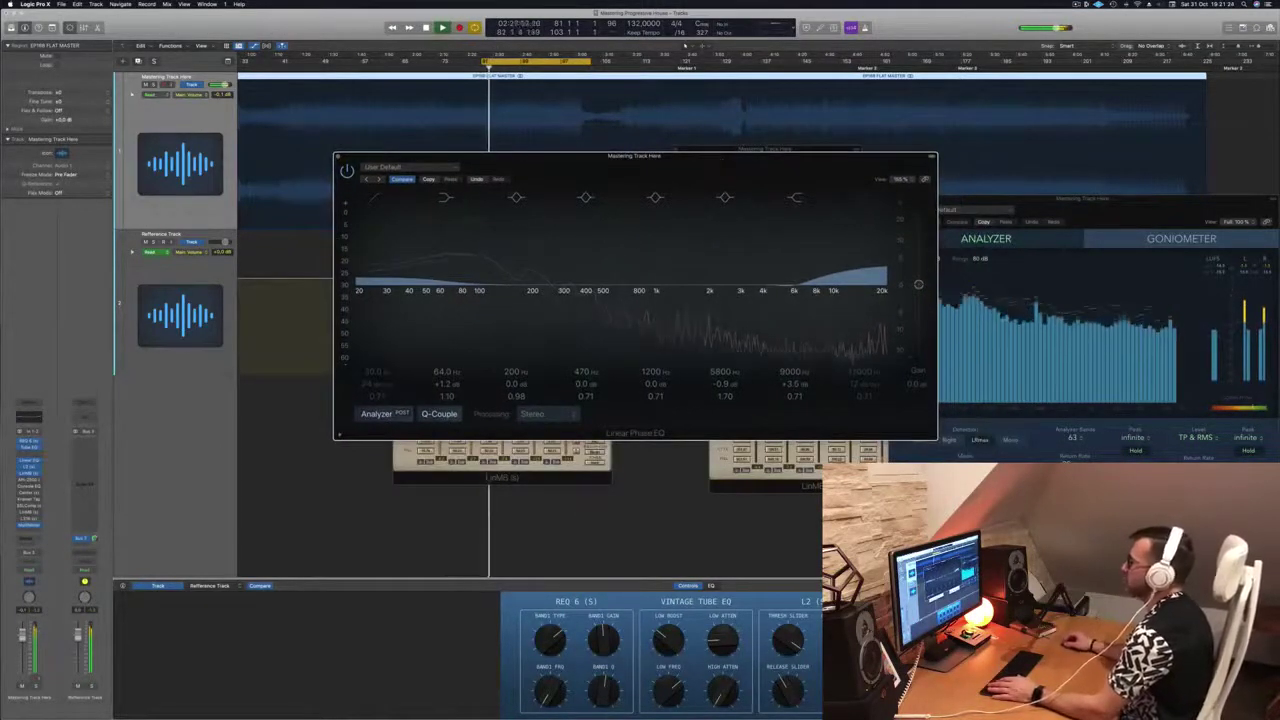
left_click(347, 172)
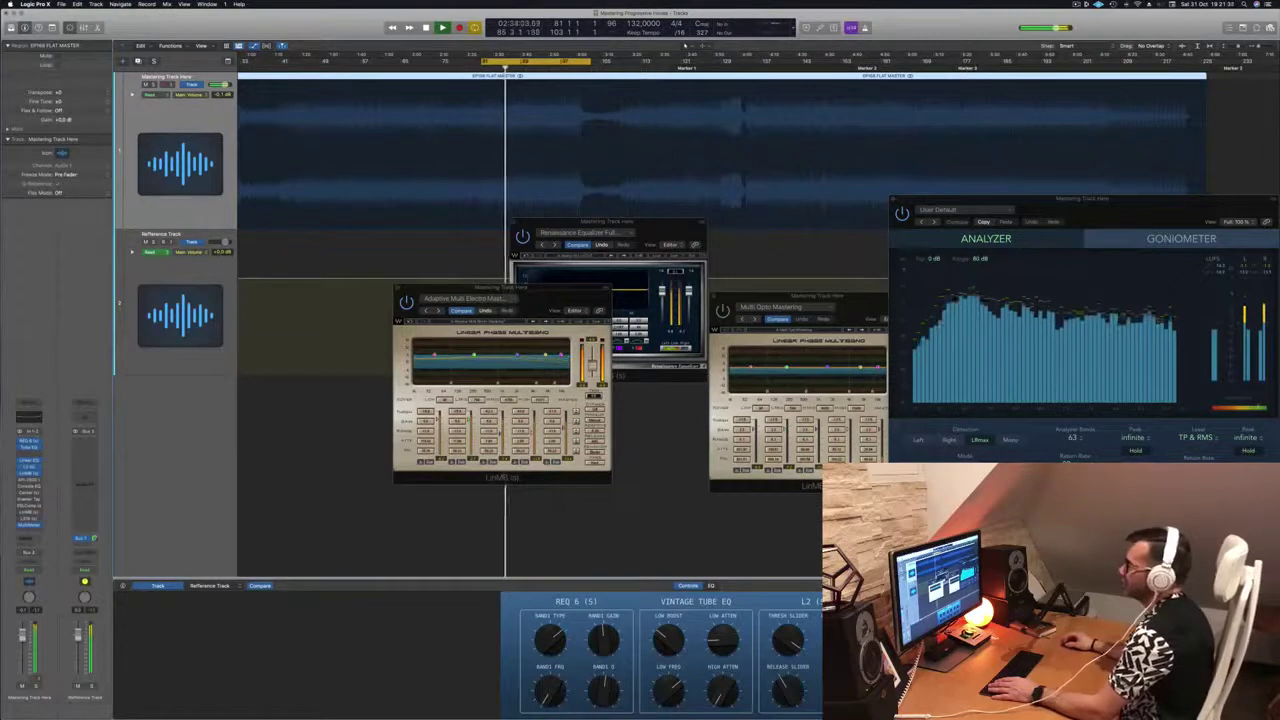
left_click(28, 467)
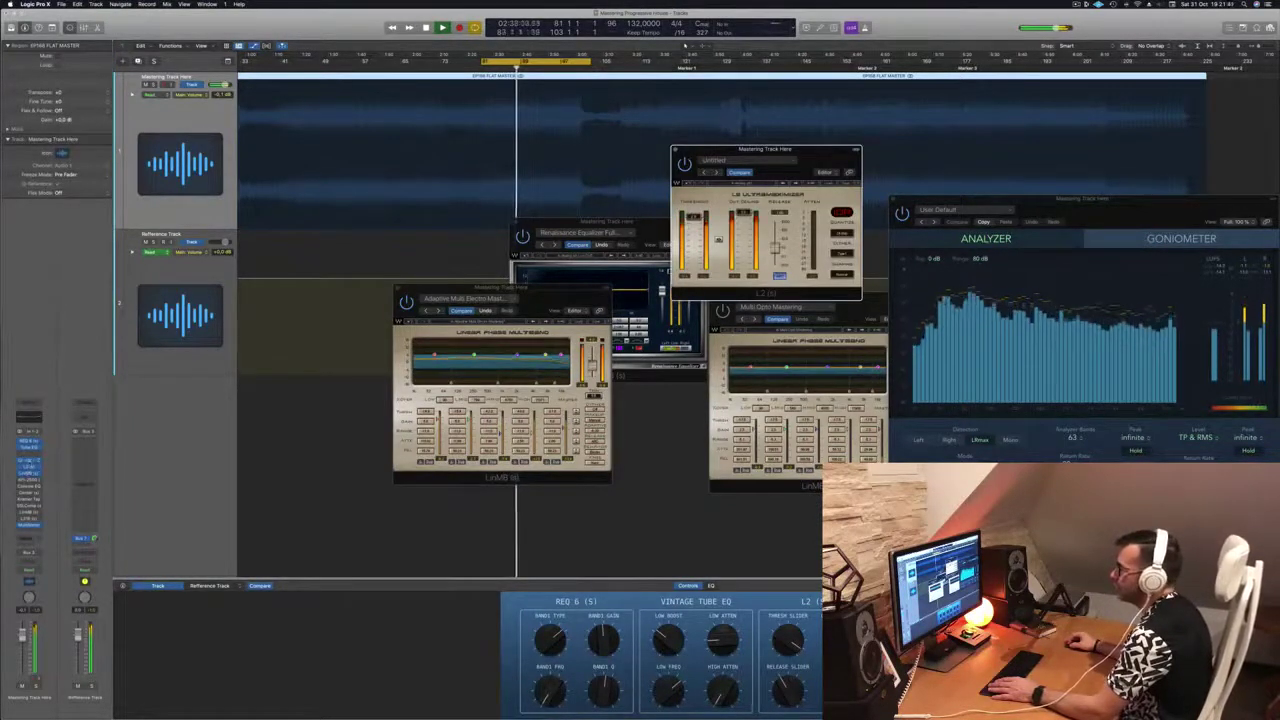
- Reopen the Linear Phase EQ, compare the sound without and with its 64 Hz low shelf, and close it
left_click(29, 461)
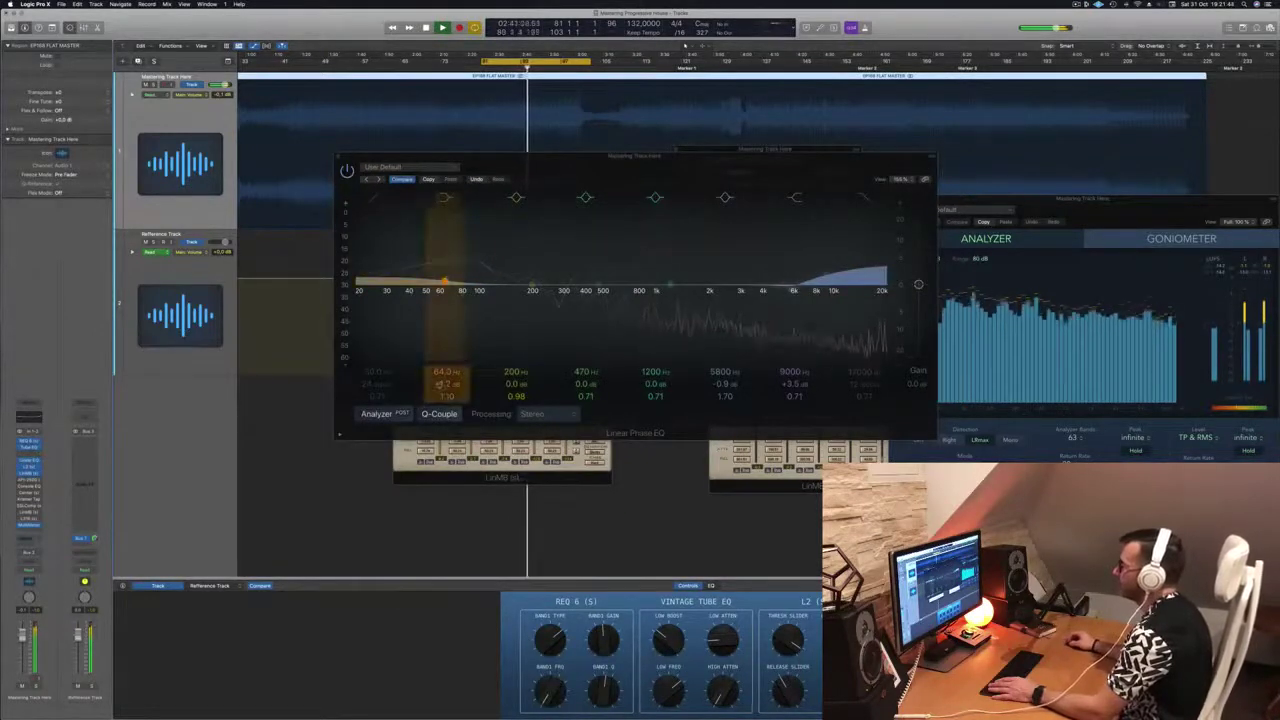
left_click(446, 198)
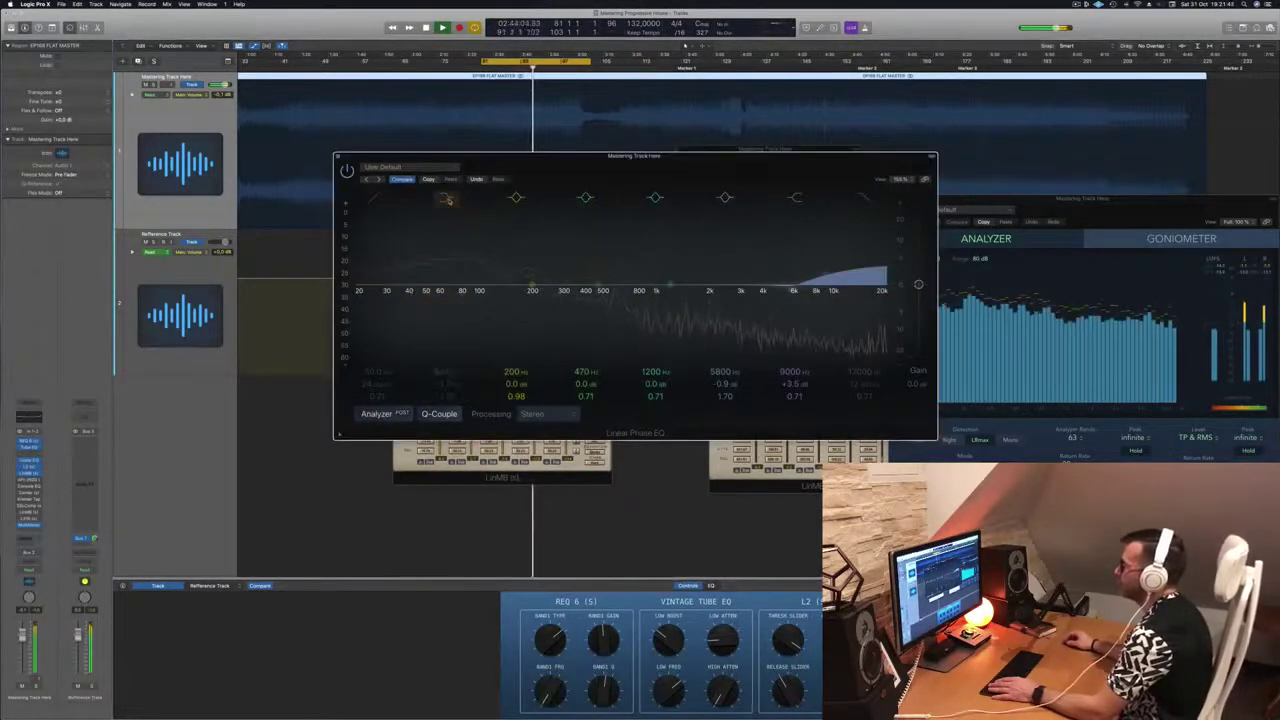
left_click(446, 198)
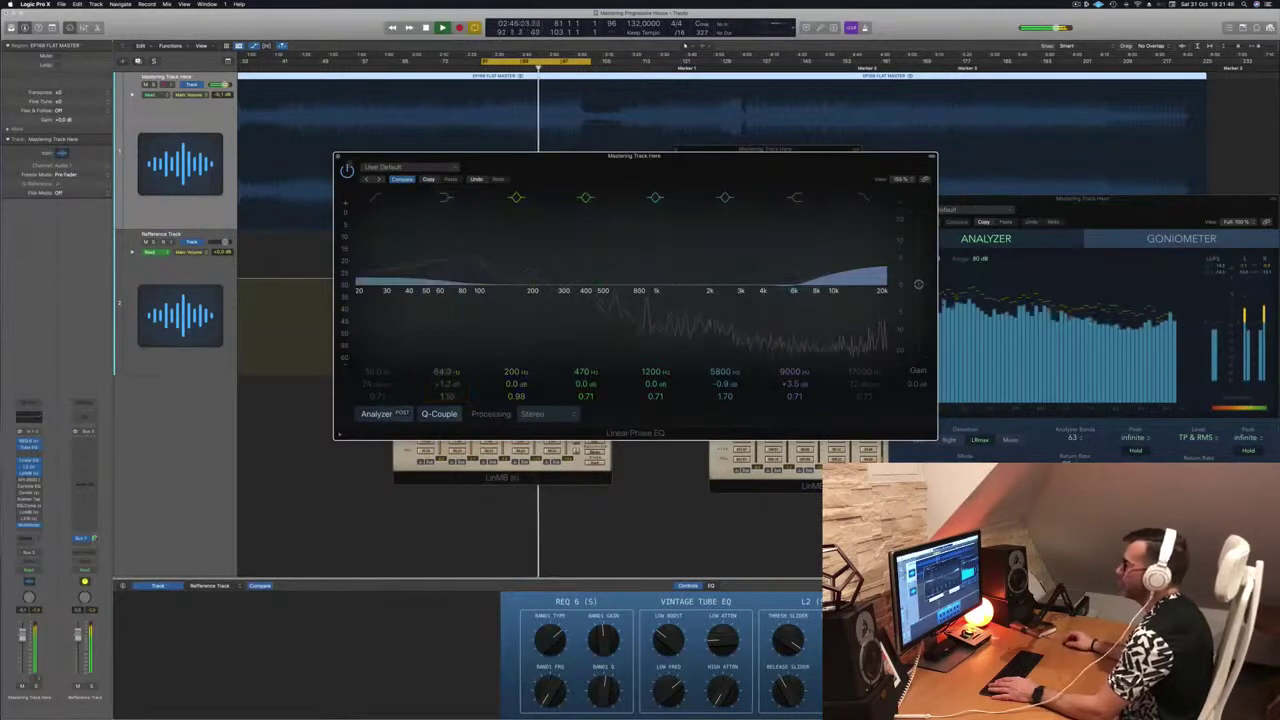
left_click(337, 157)
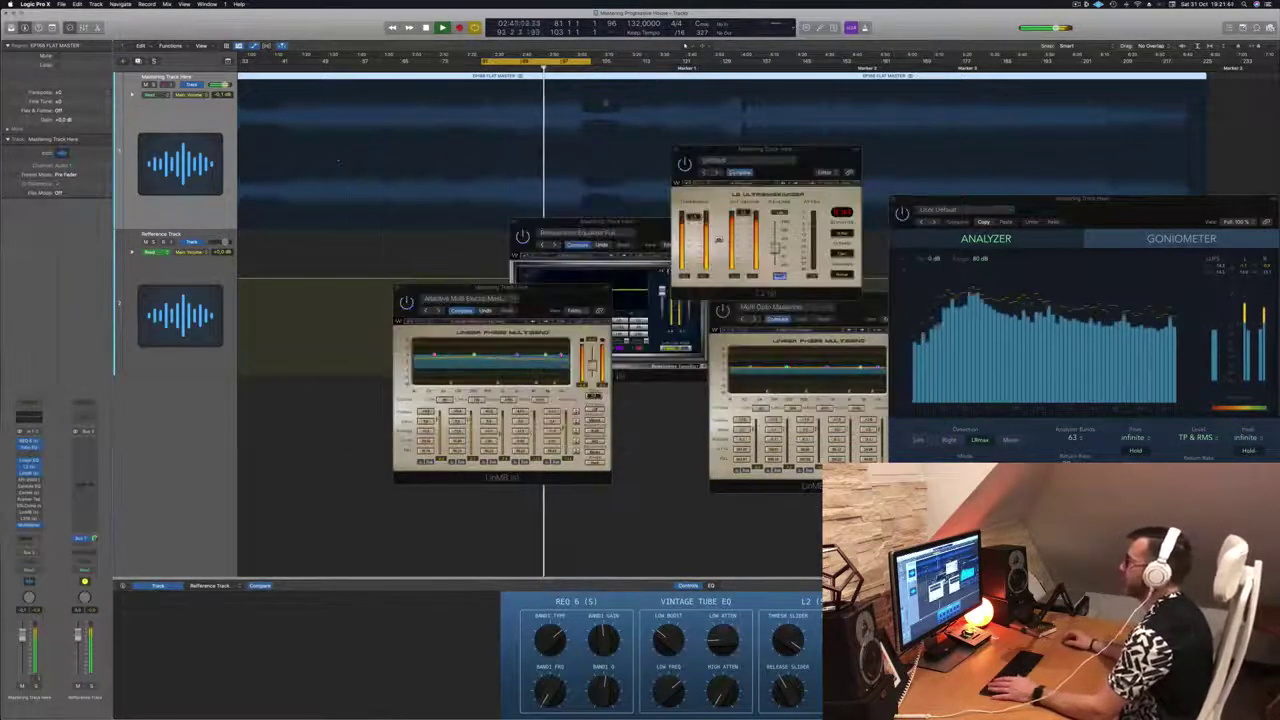
- Park the L2 window above the MultiMeter, and open the API-2500 compressor, switched on, over the REQ 6
left_click_drag(850, 160, 1005, 146)
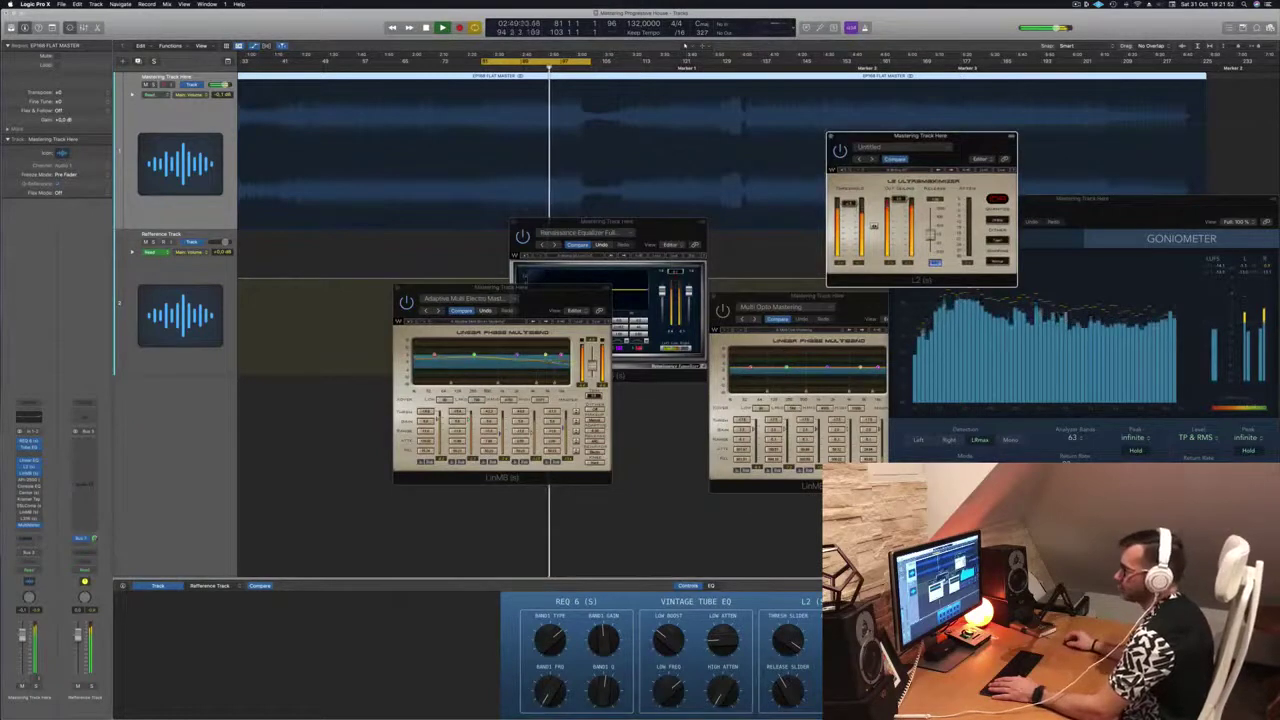
left_click(28, 480)
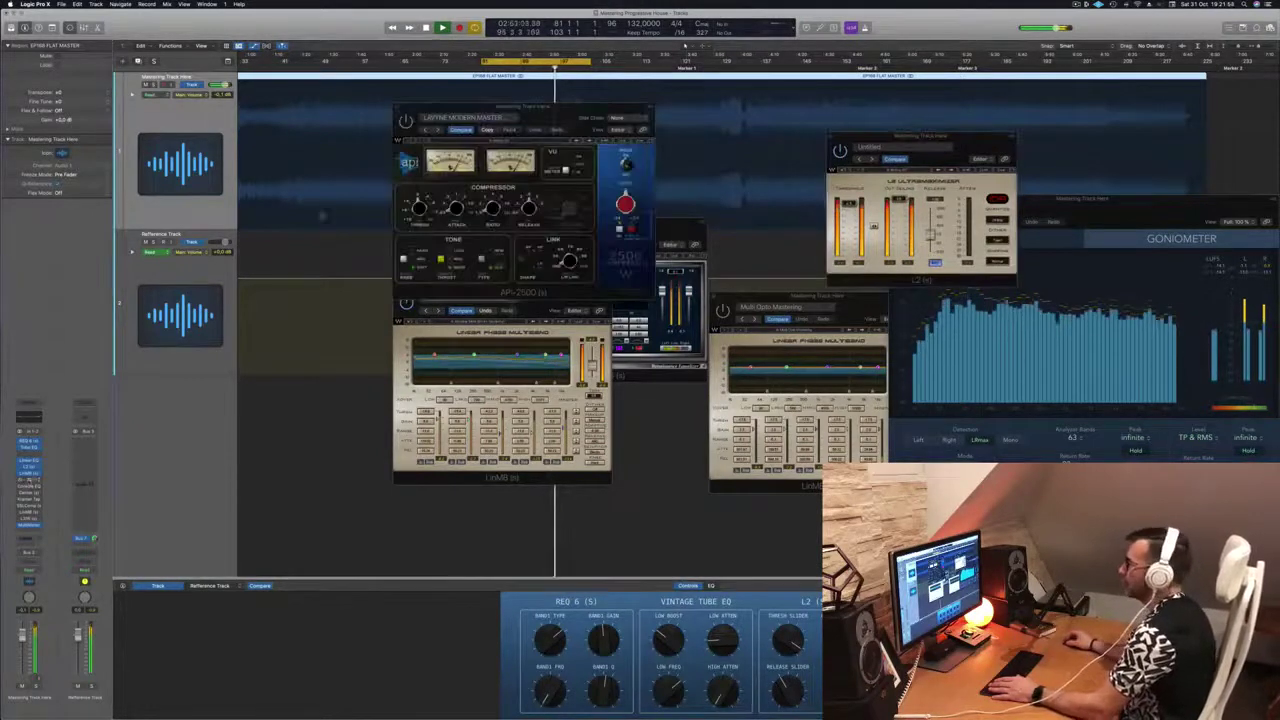
left_click_drag(546, 117, 642, 158)
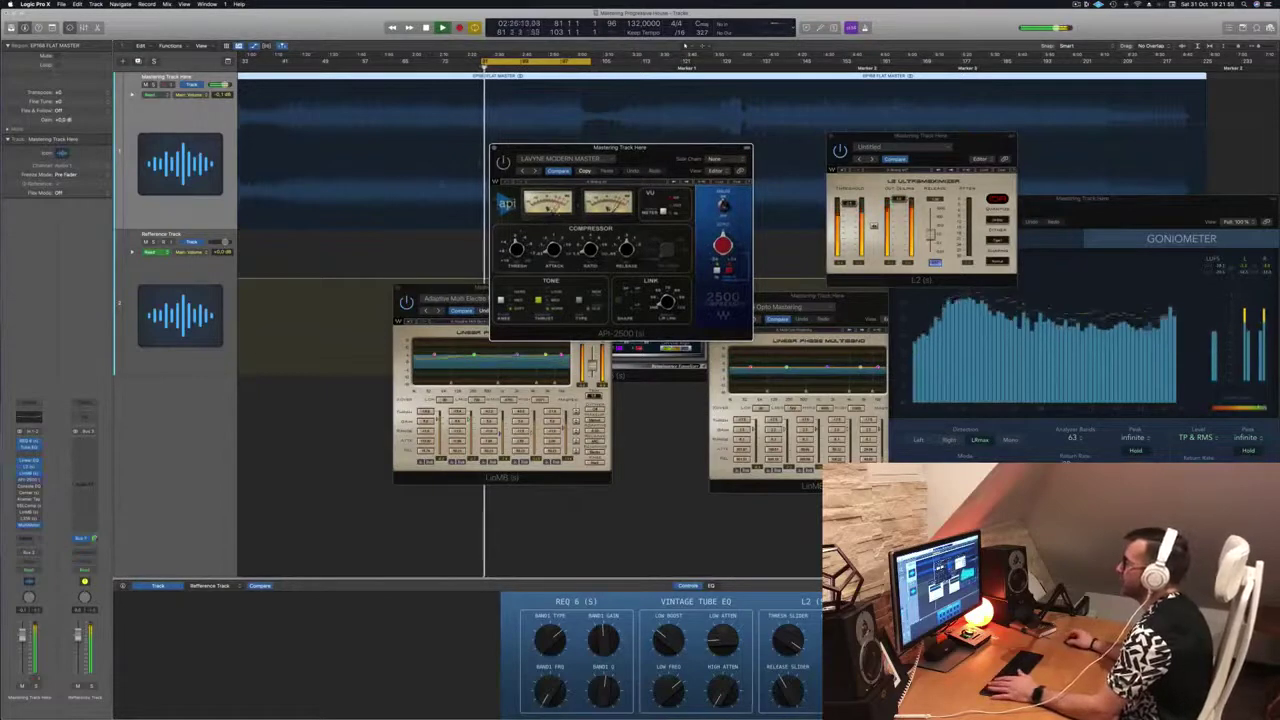
left_click_drag(600, 148, 632, 192)
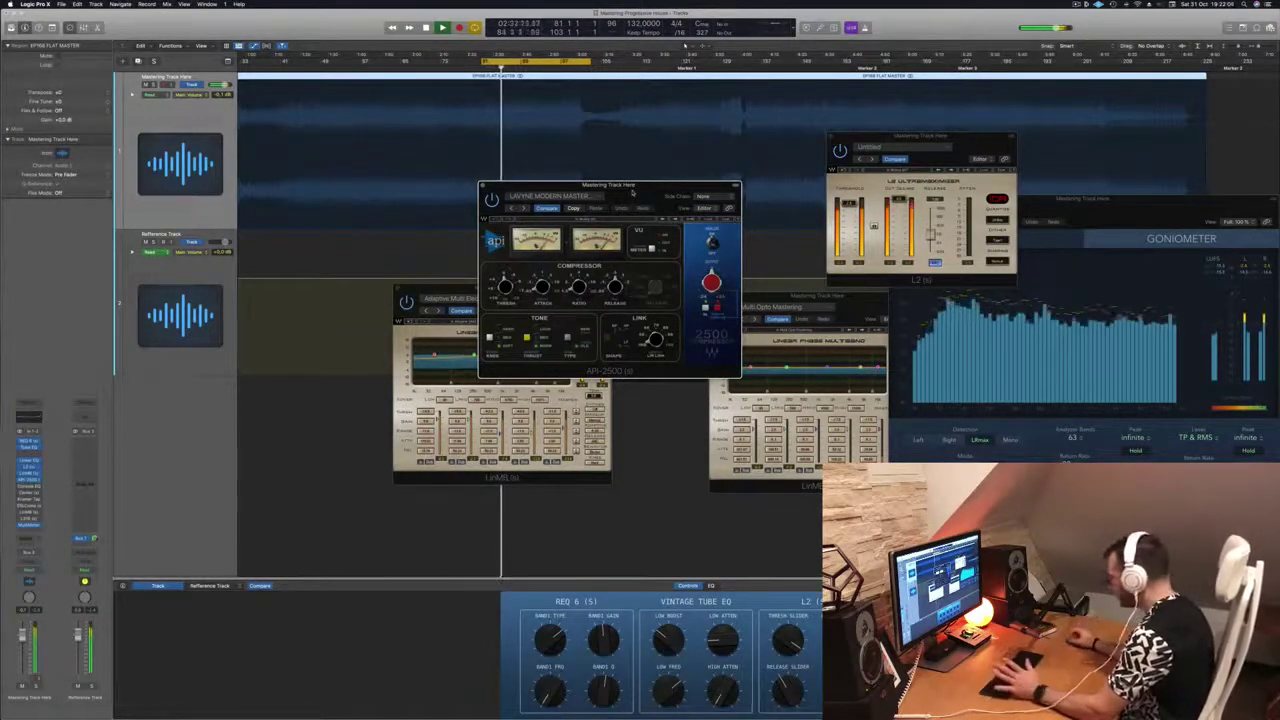
- Audition the API-2500 compression while moving its window across the LinMB and REQ 6, and close it
left_click_drag(647, 187, 643, 188)
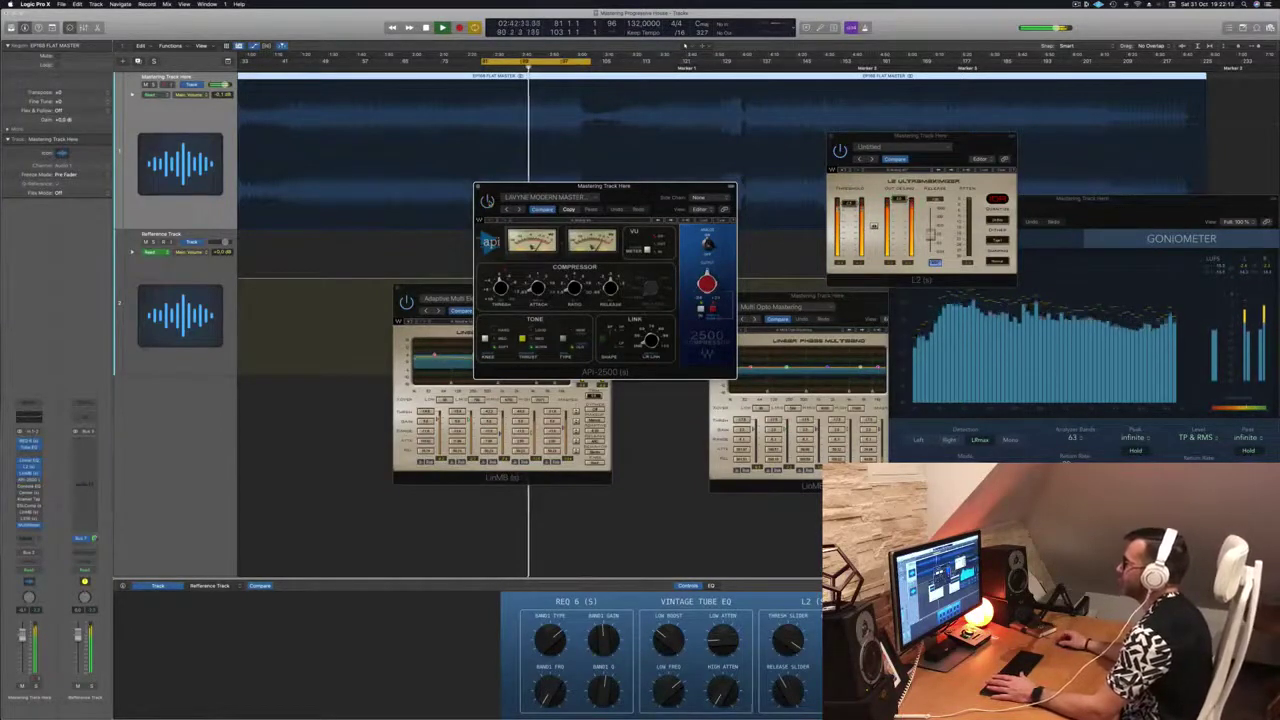
left_click_drag(638, 198, 588, 225)
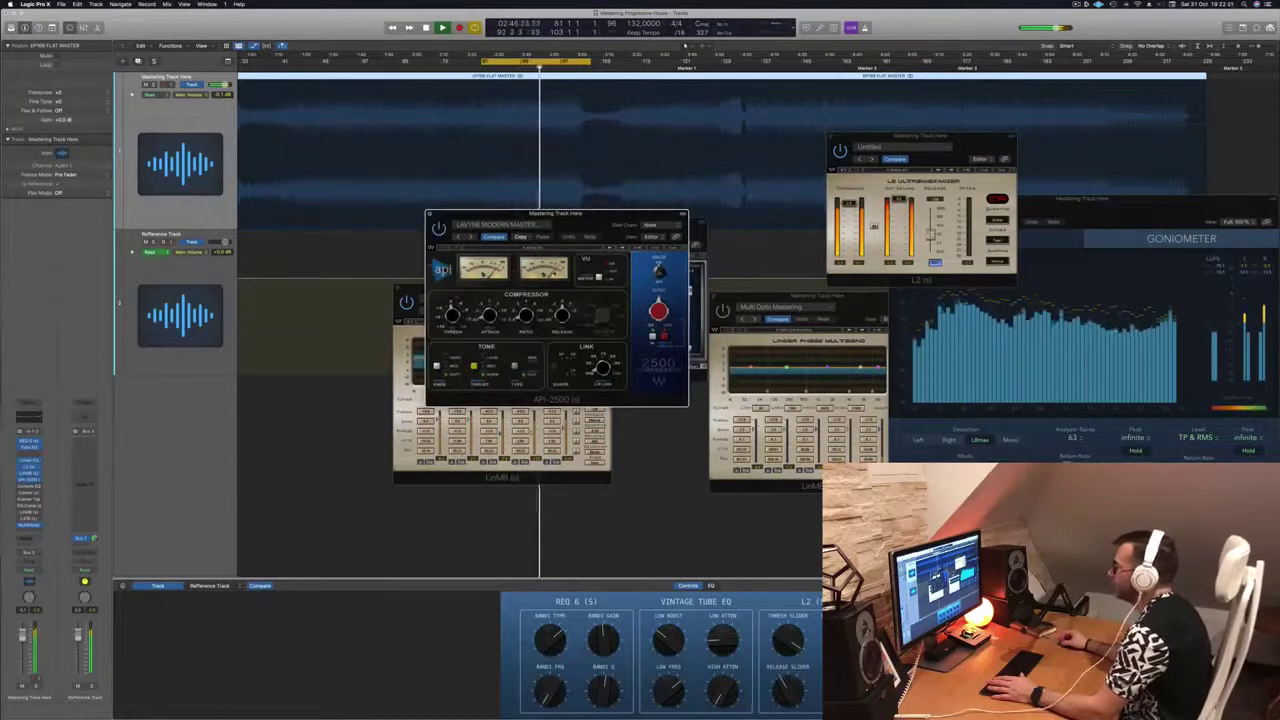
left_click_drag(588, 226, 701, 221)
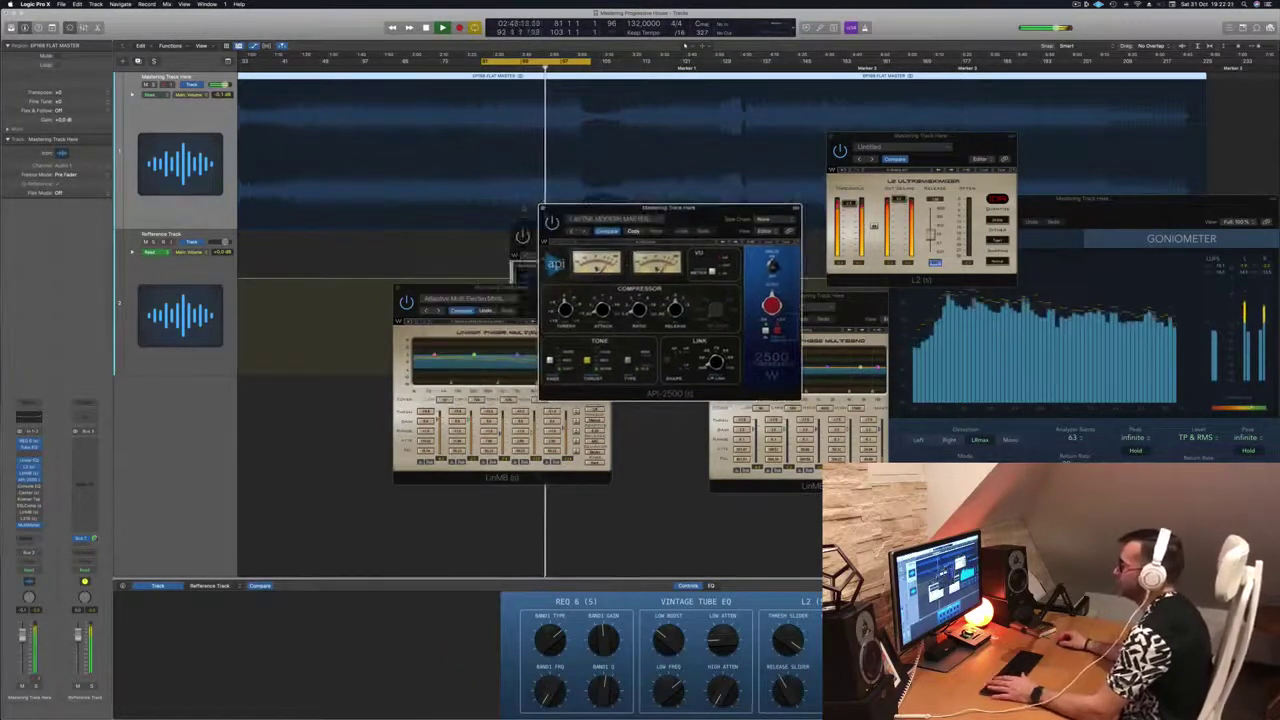
left_click(543, 209)
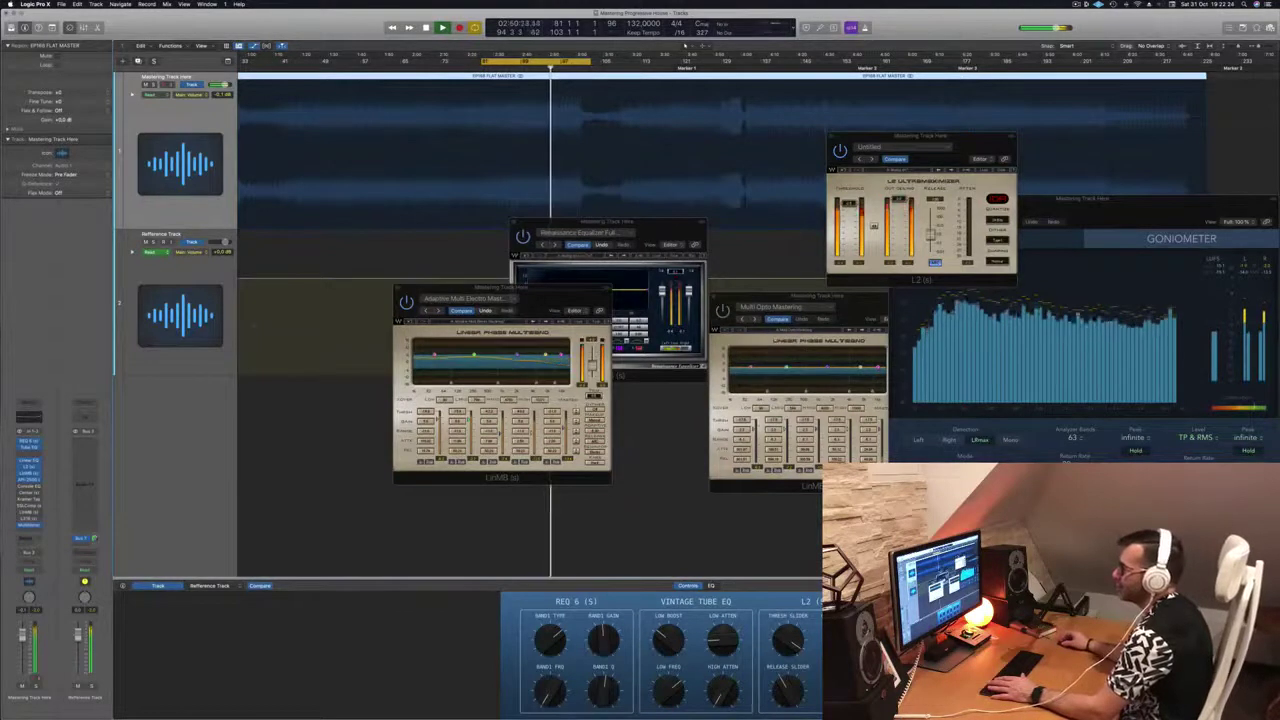
- Open the Vintage Console EQ on the mastering channel, switch it on and place its window just above the LinMB
left_click(28, 487)
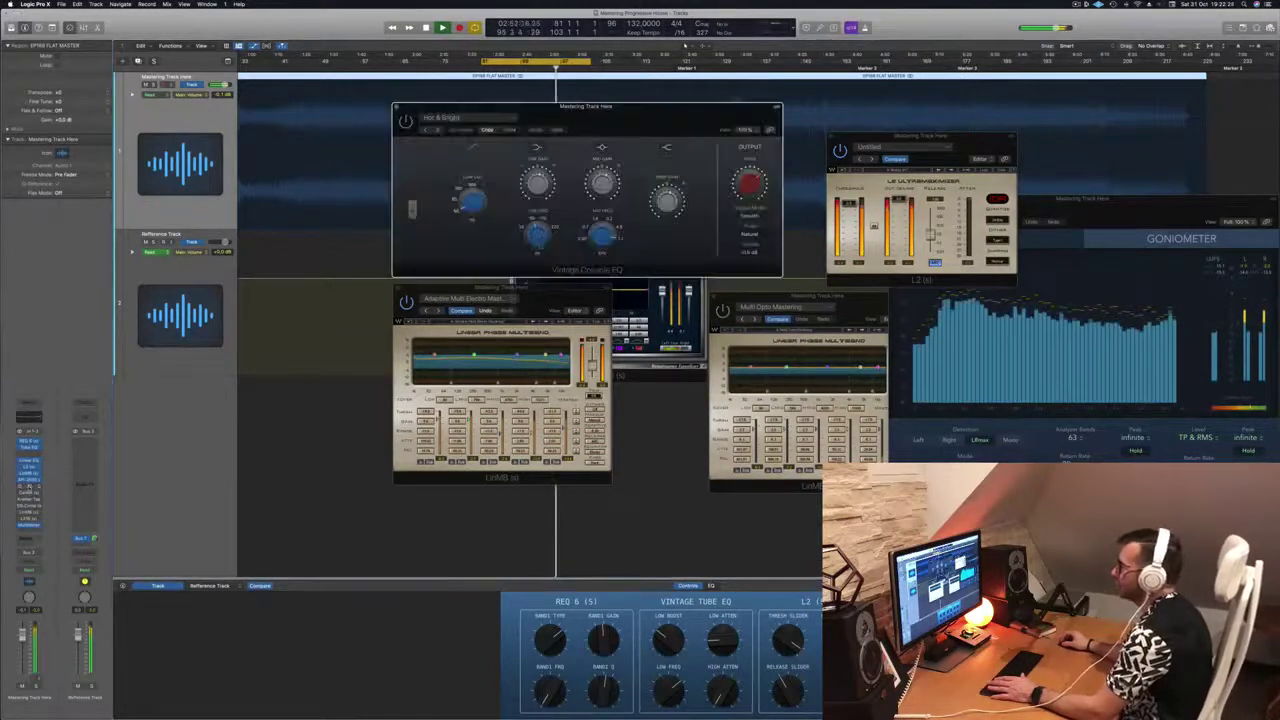
left_click_drag(628, 128, 570, 178)
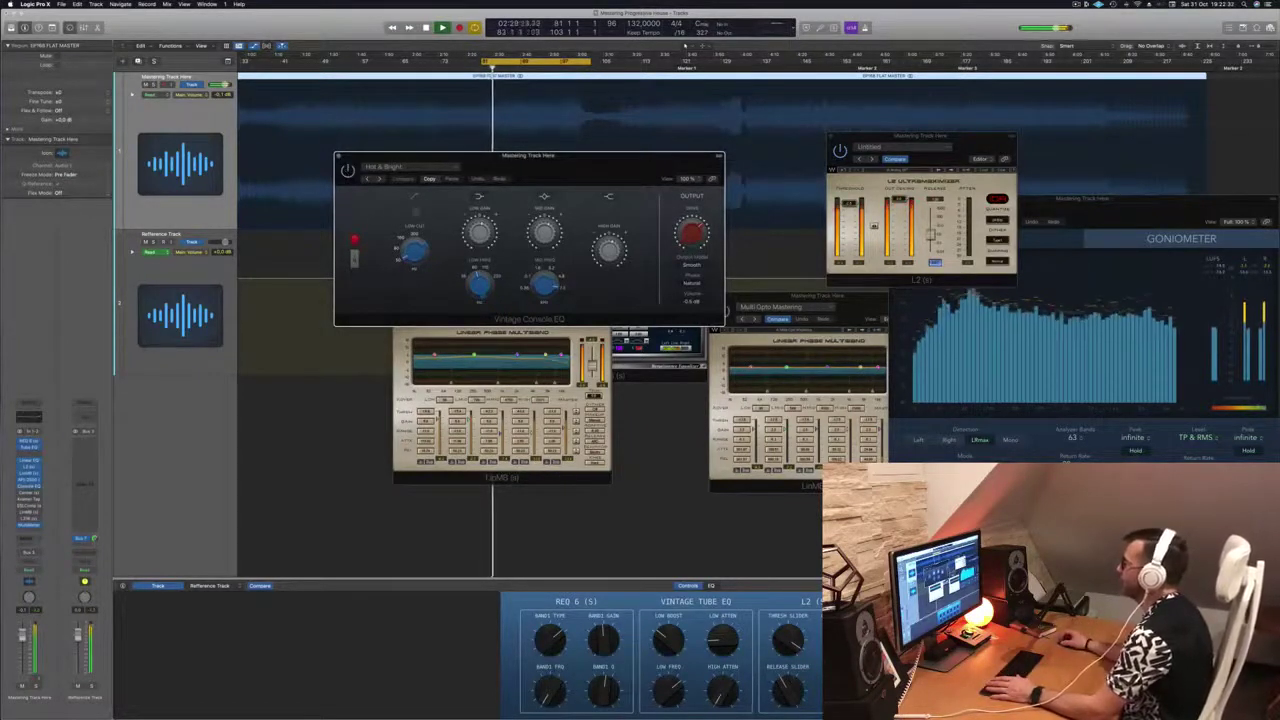
- Audition the Vintage Console EQ while moving its window across the LinMB and REQ 6 windows, and close it
left_click_drag(564, 168, 622, 284)
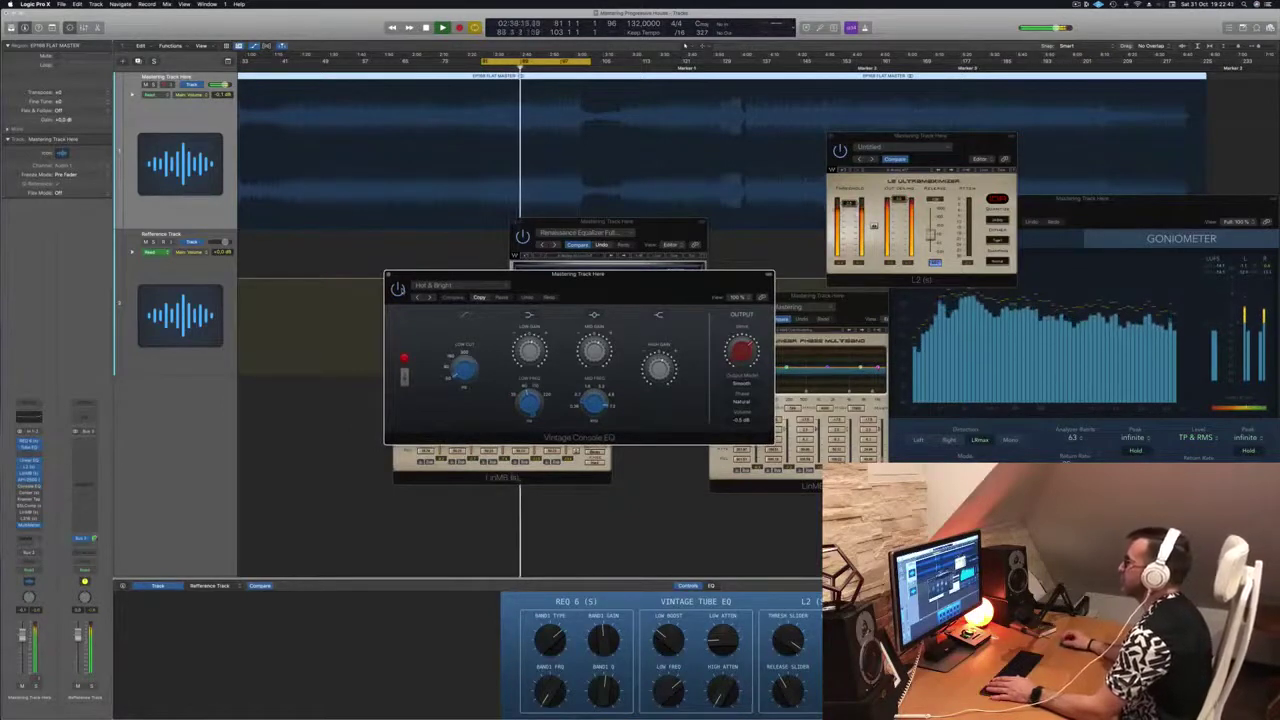
left_click_drag(643, 288, 792, 284)
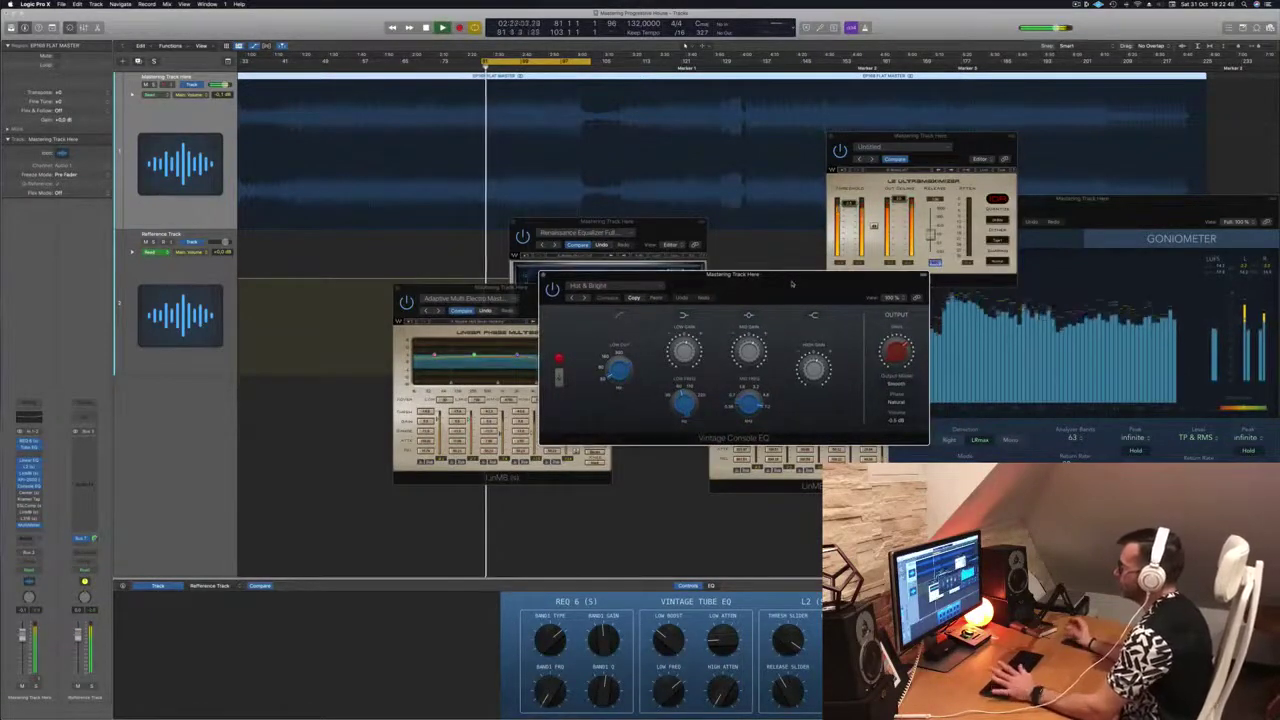
left_click_drag(792, 284, 777, 290)
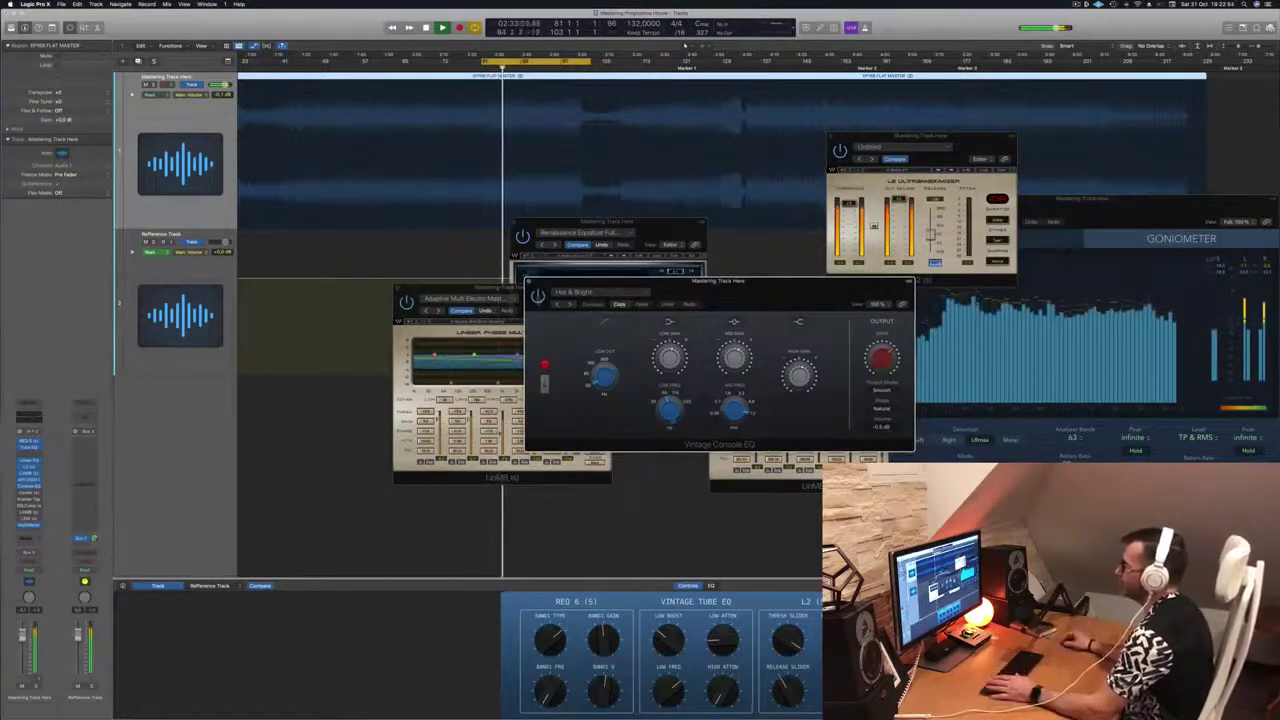
left_click_drag(733, 291, 688, 295)
left_click(483, 287)
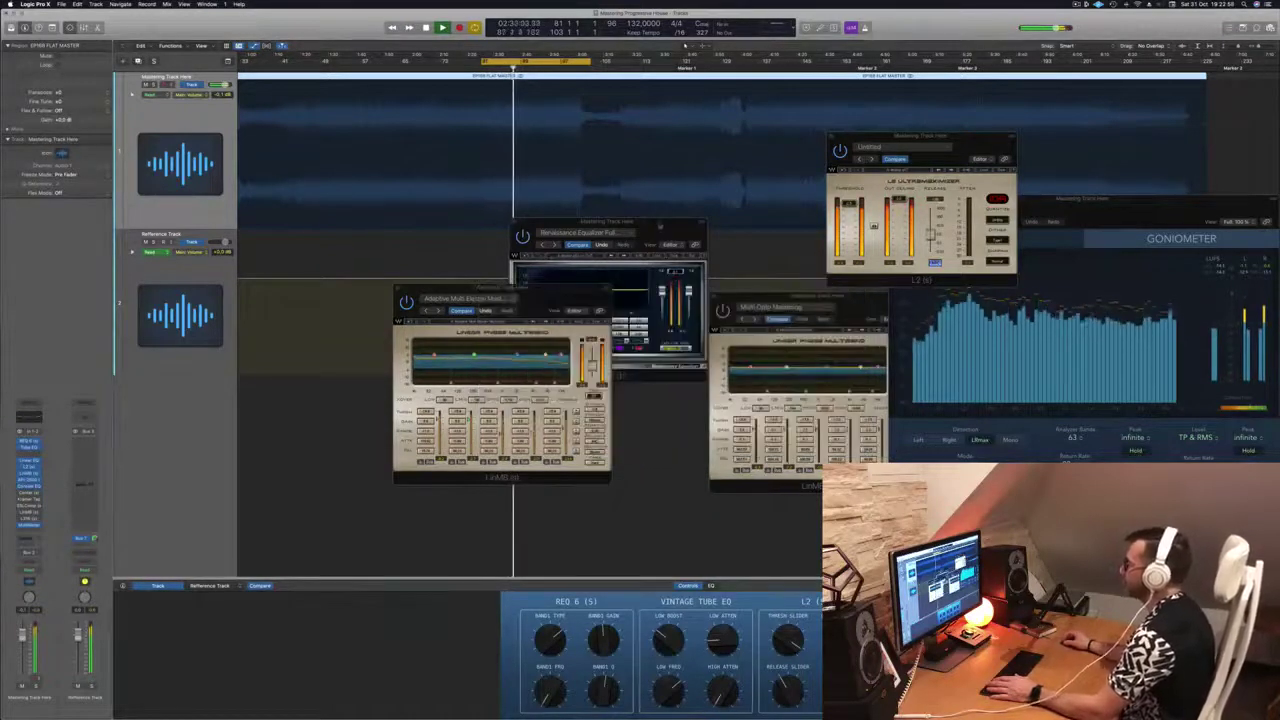
- Arrange the LinMB and REQ 6 windows side by side, and open the Center plug-in above them
left_click_drag(661, 223, 814, 306)
left_click_drag(559, 295, 603, 317)
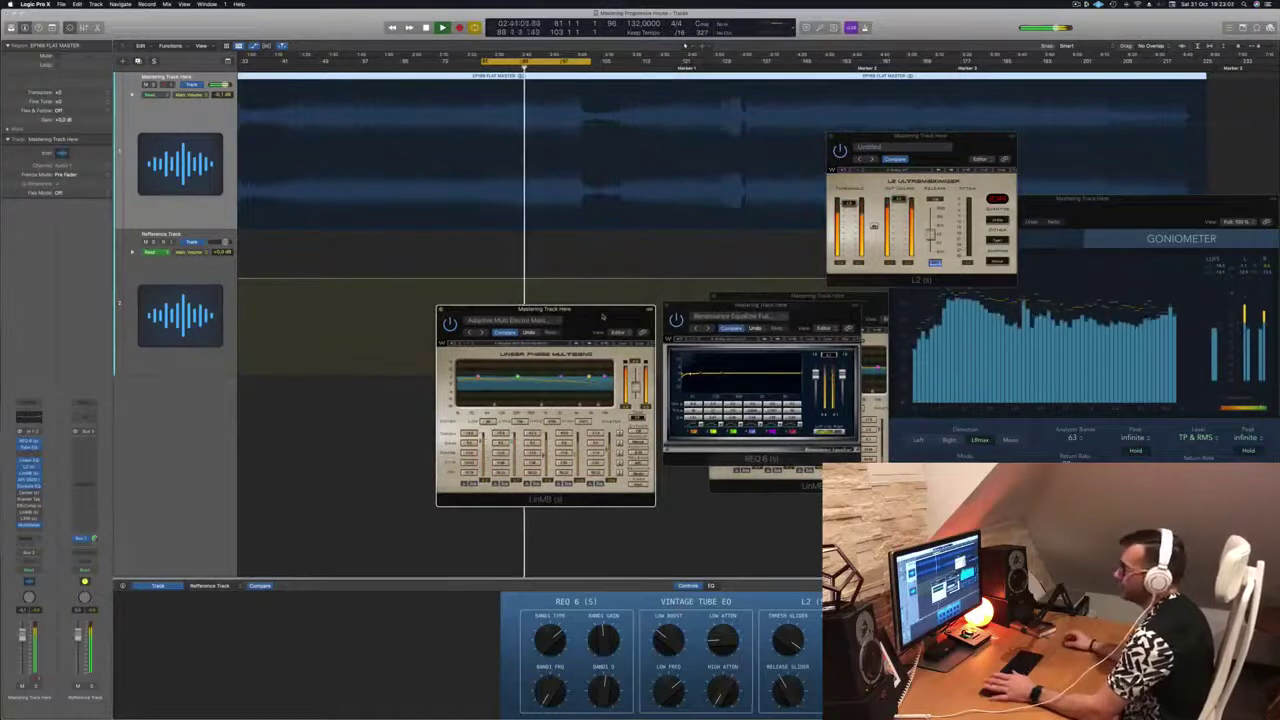
left_click(29, 494)
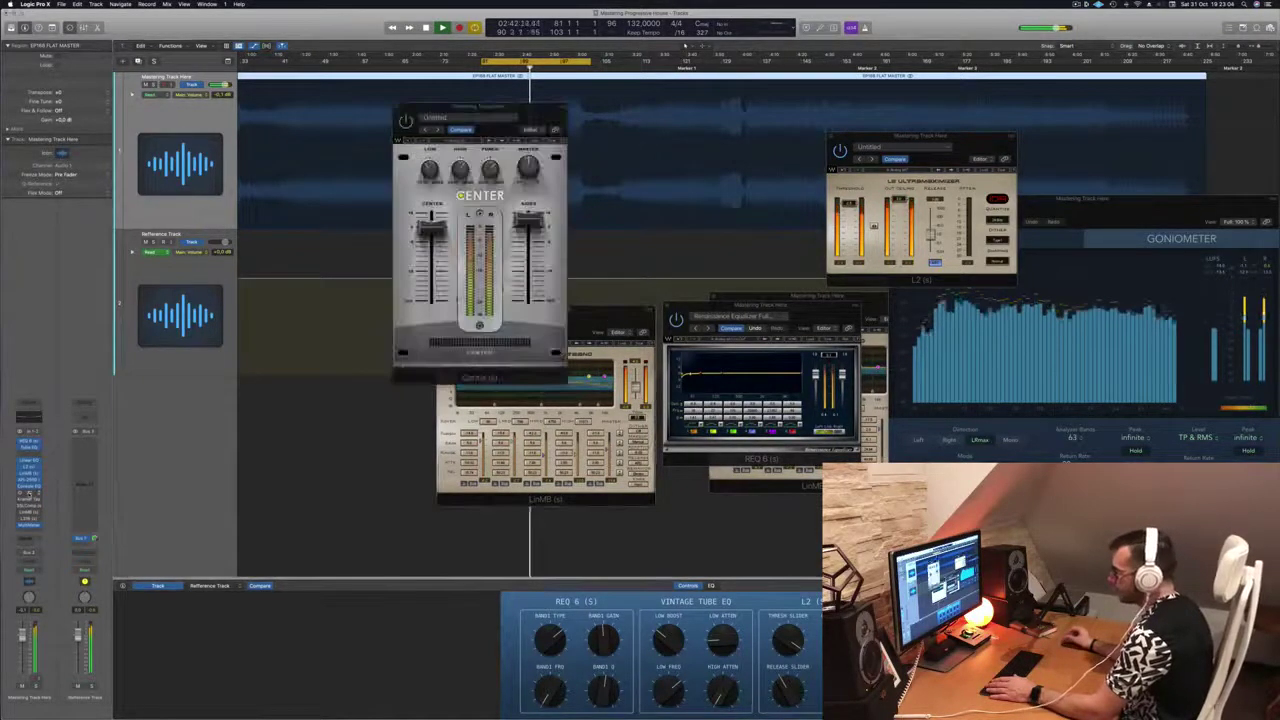
left_click_drag(508, 103, 627, 168)
- Audition the Center plug-in by restarting the looped section several times, moving its window between the LinMB and REQ 6
key("space")
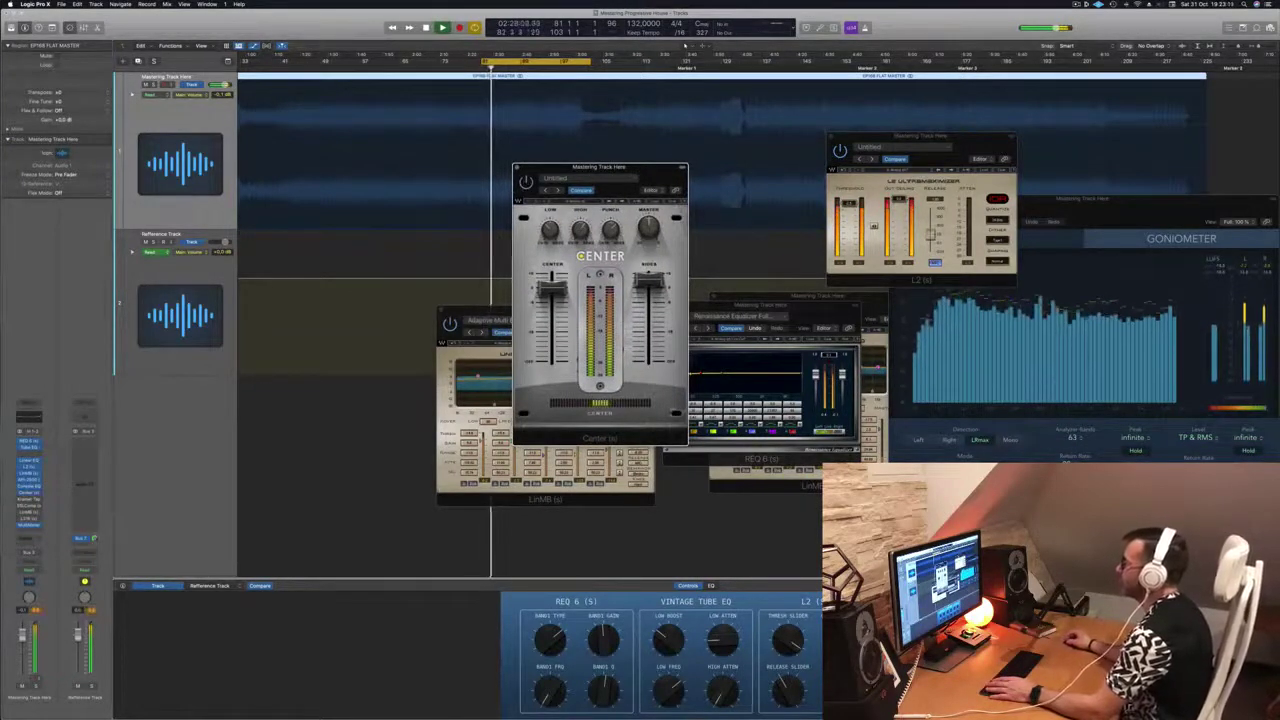
key("space")
key("space")
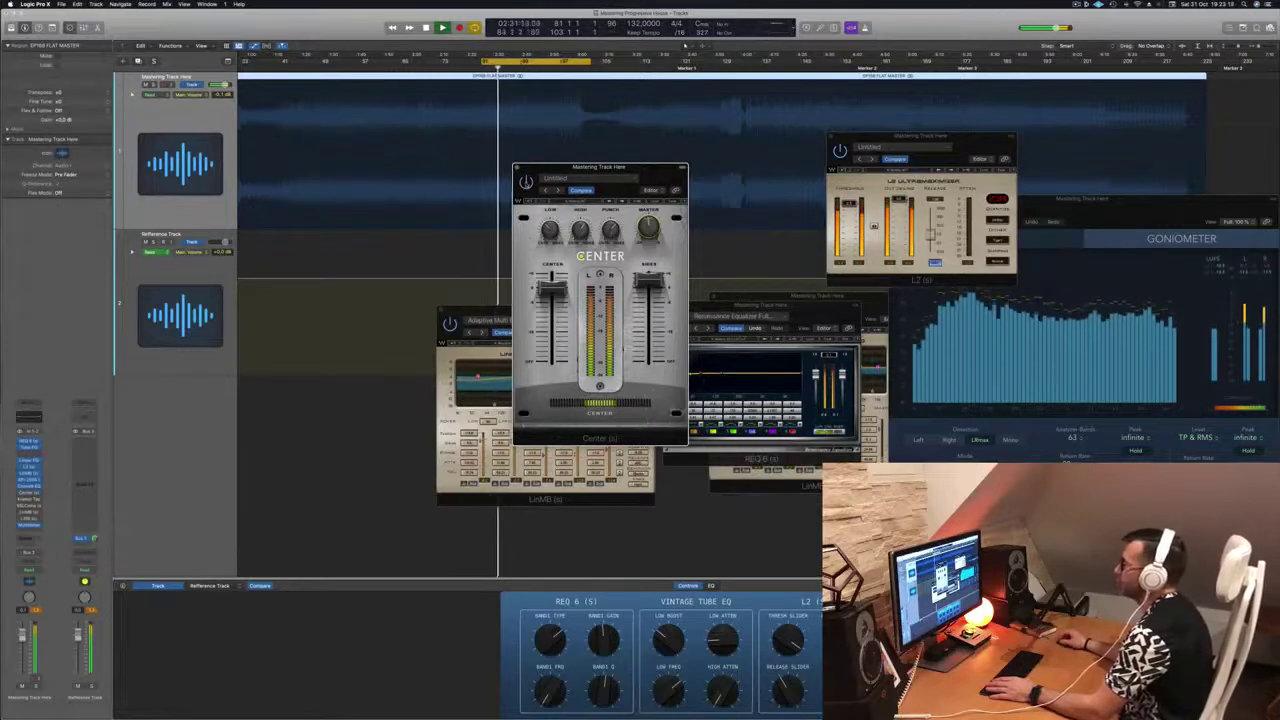
key("space")
key("space")
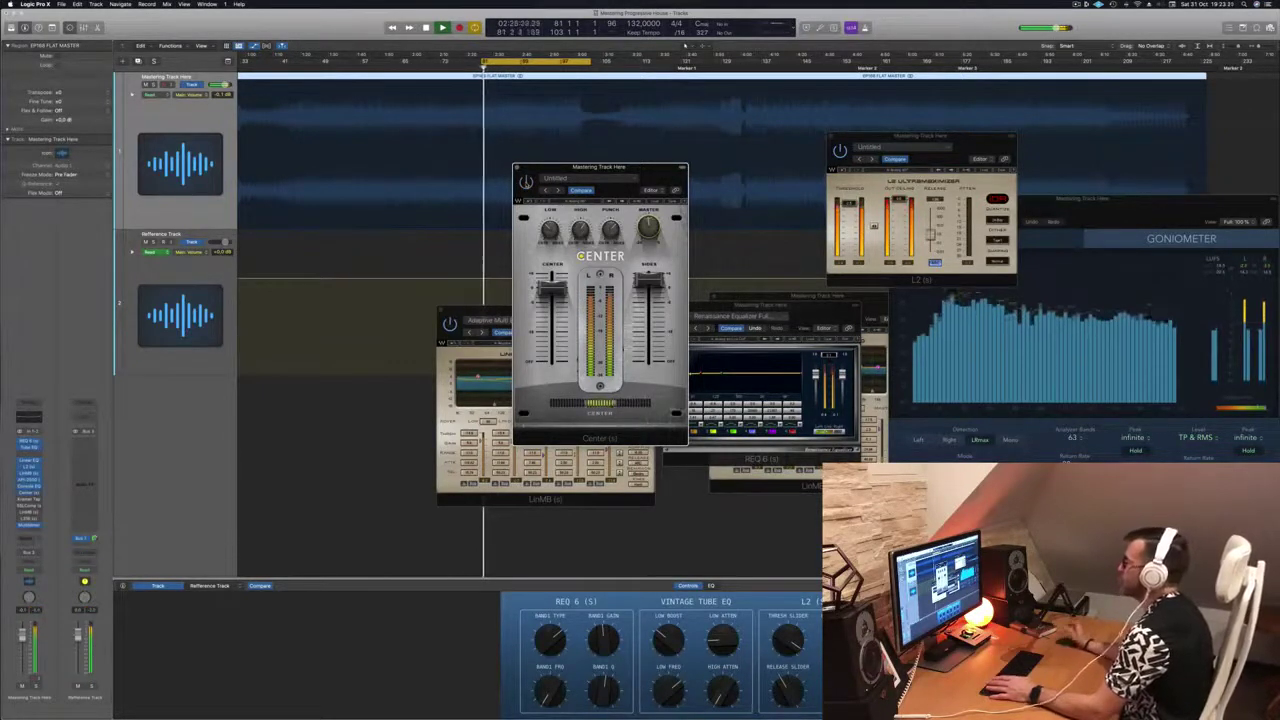
left_click_drag(600, 167, 590, 197)
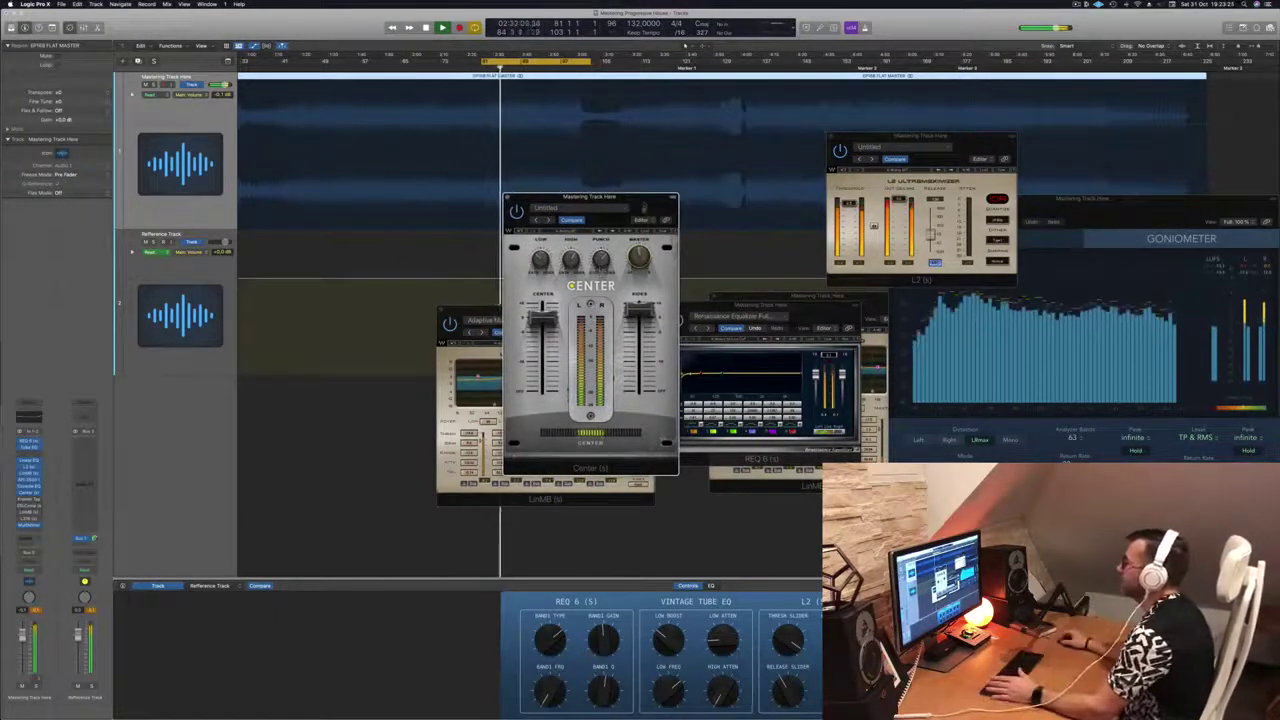
left_click_drag(644, 207, 700, 253)
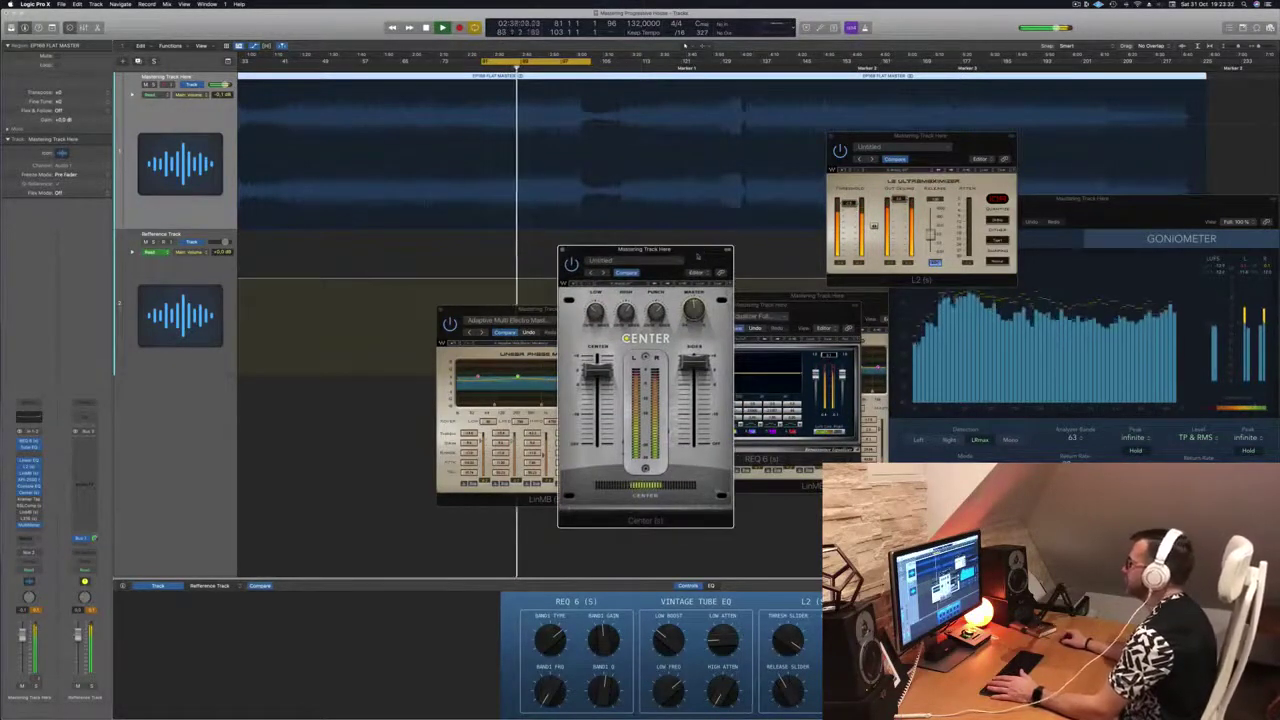
- Bring the MultiMeter in front of the L2, and close the Center and LinMB windows
left_click(1118, 207)
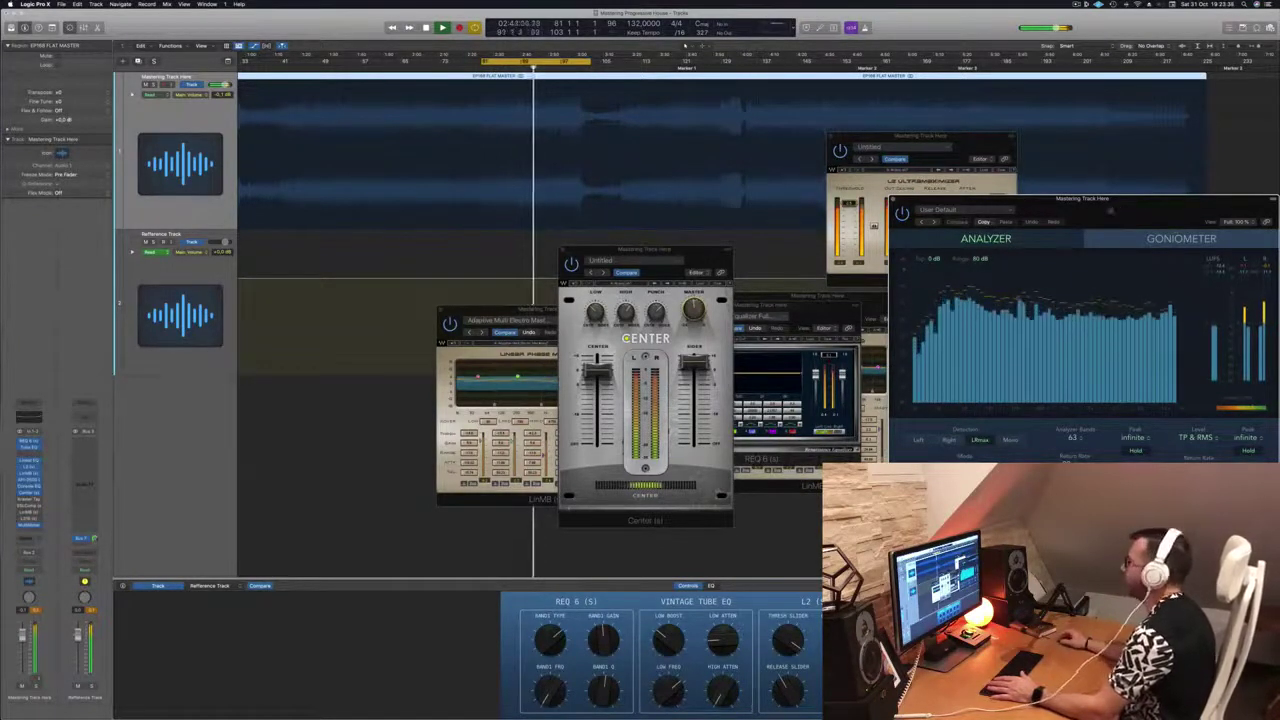
left_click(696, 256)
left_click_drag(696, 256, 701, 258)
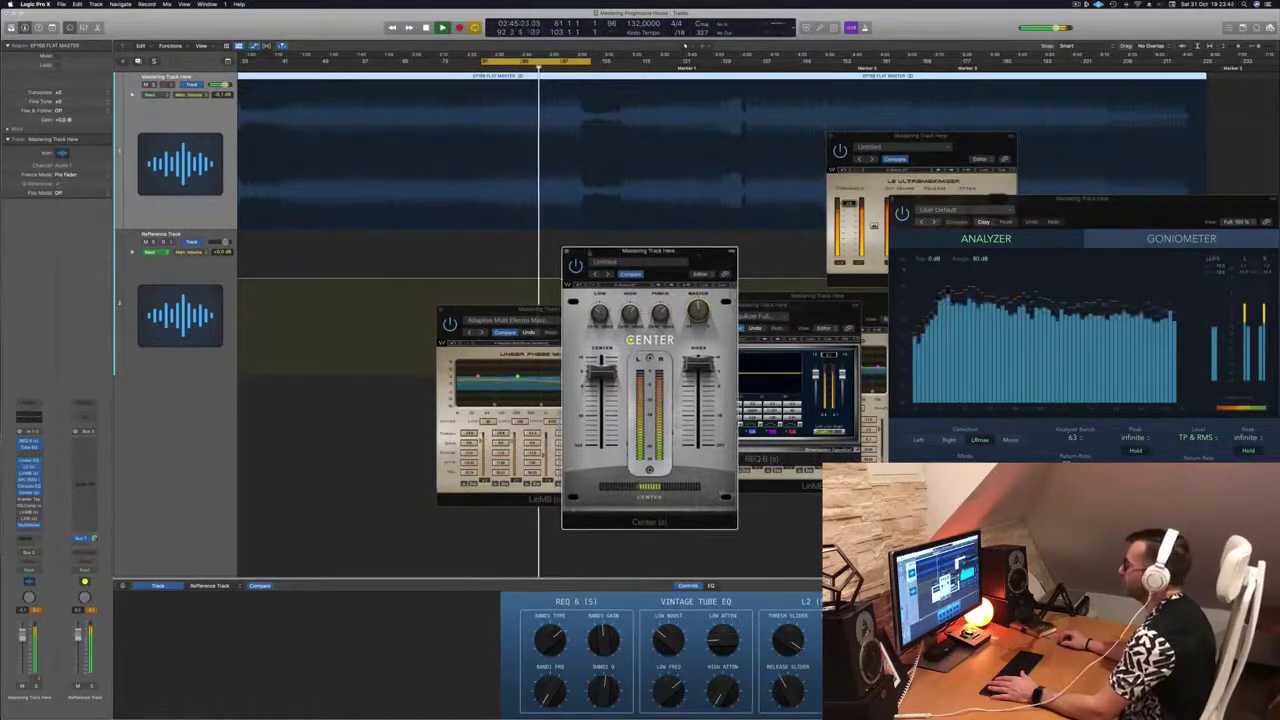
left_click(567, 252)
left_click(577, 322)
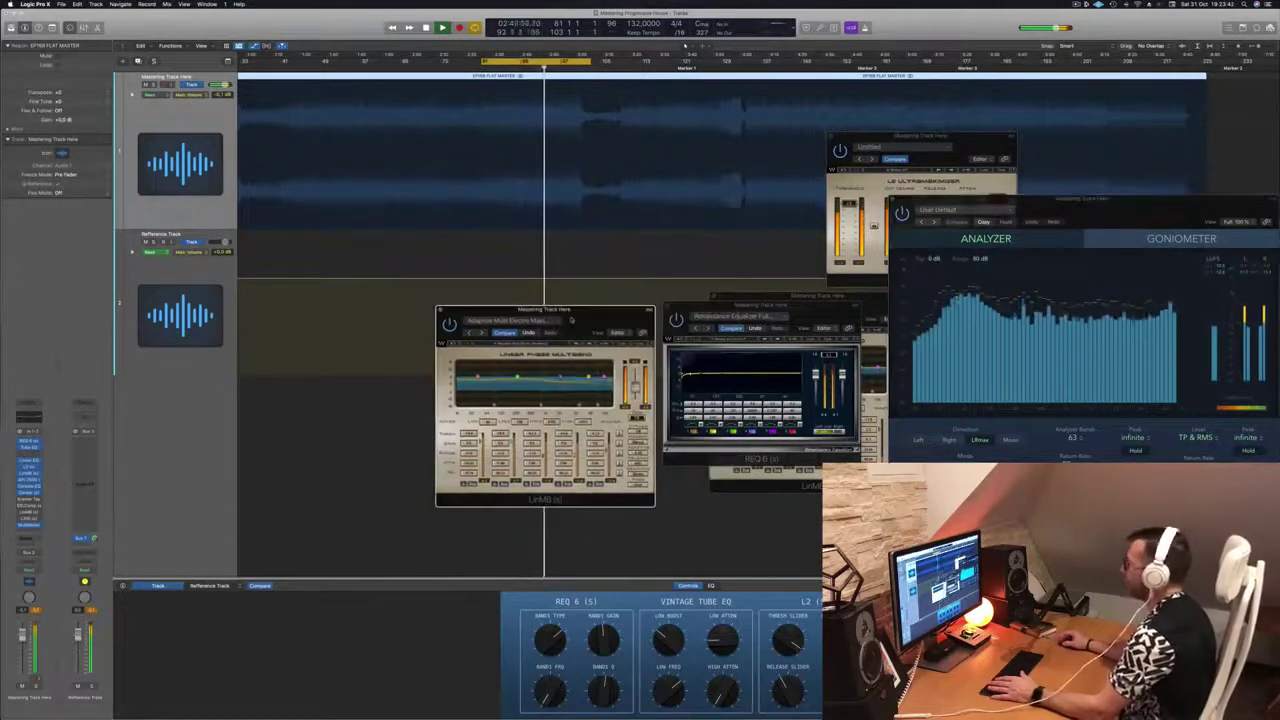
left_click(440, 310)
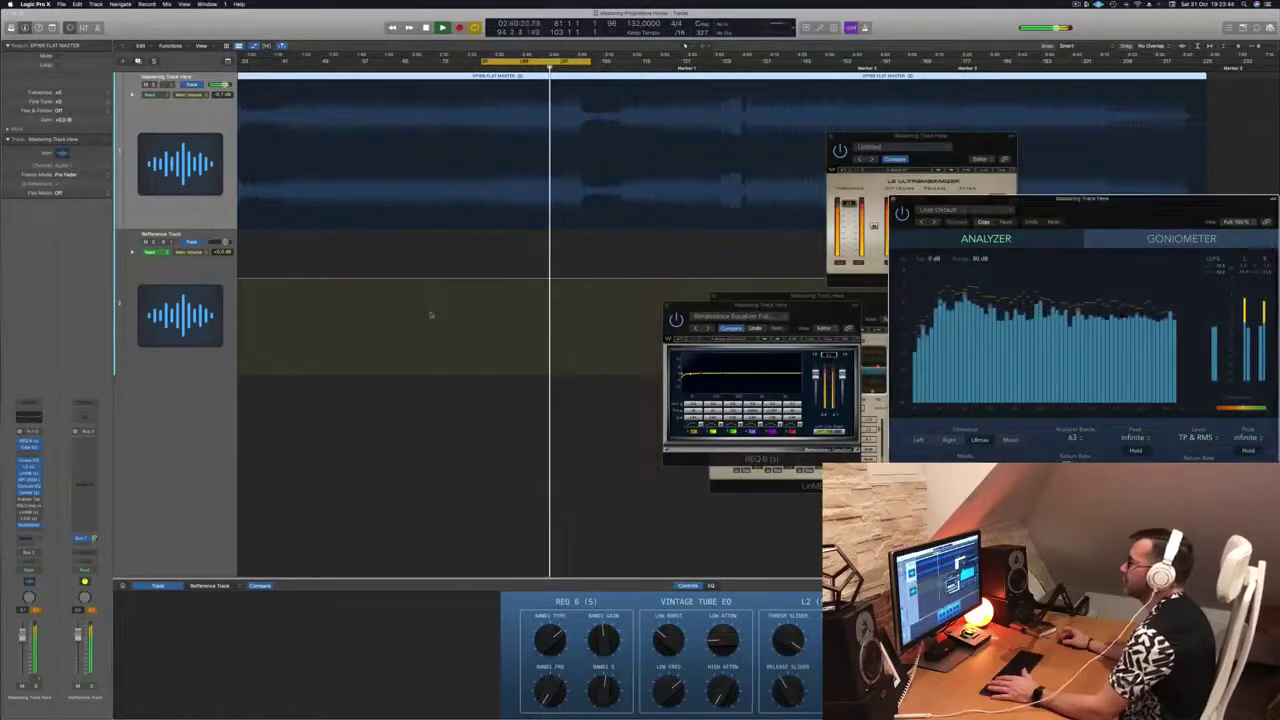
- Open the Kramer Tape plug-in on the mastering channel, listen to it briefly and close it
left_click(178, 204)
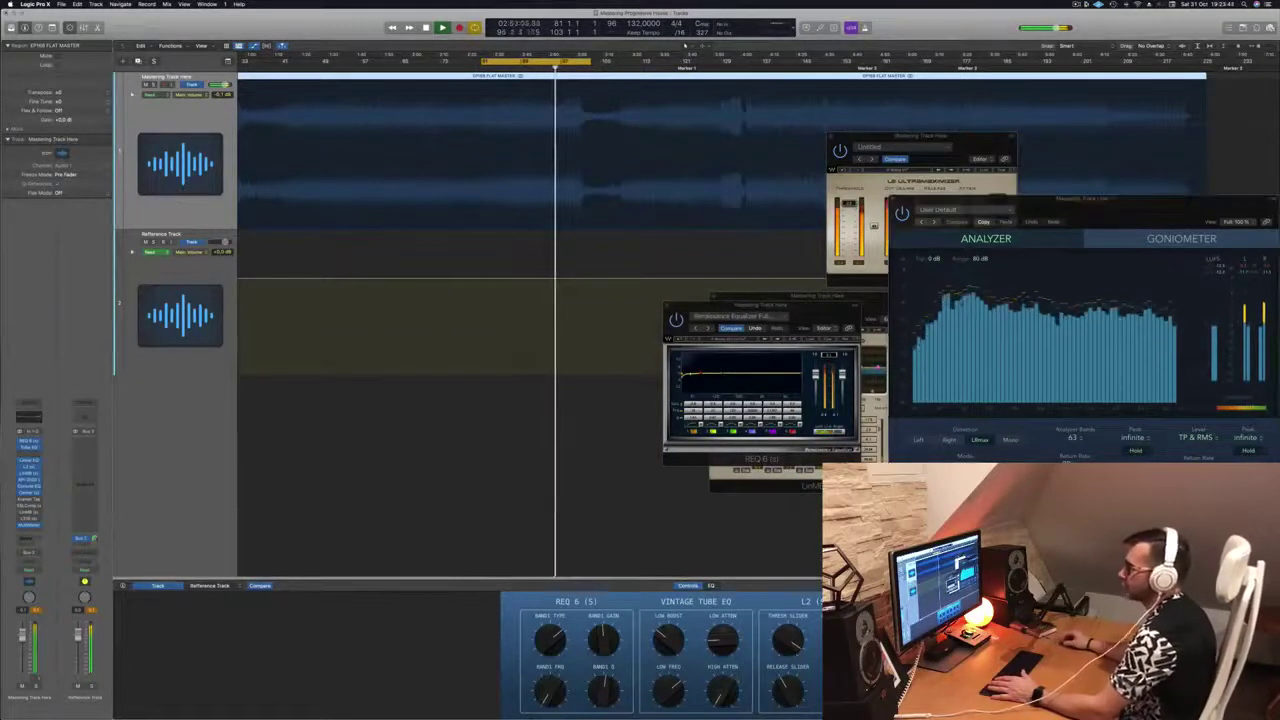
left_click(29, 499)
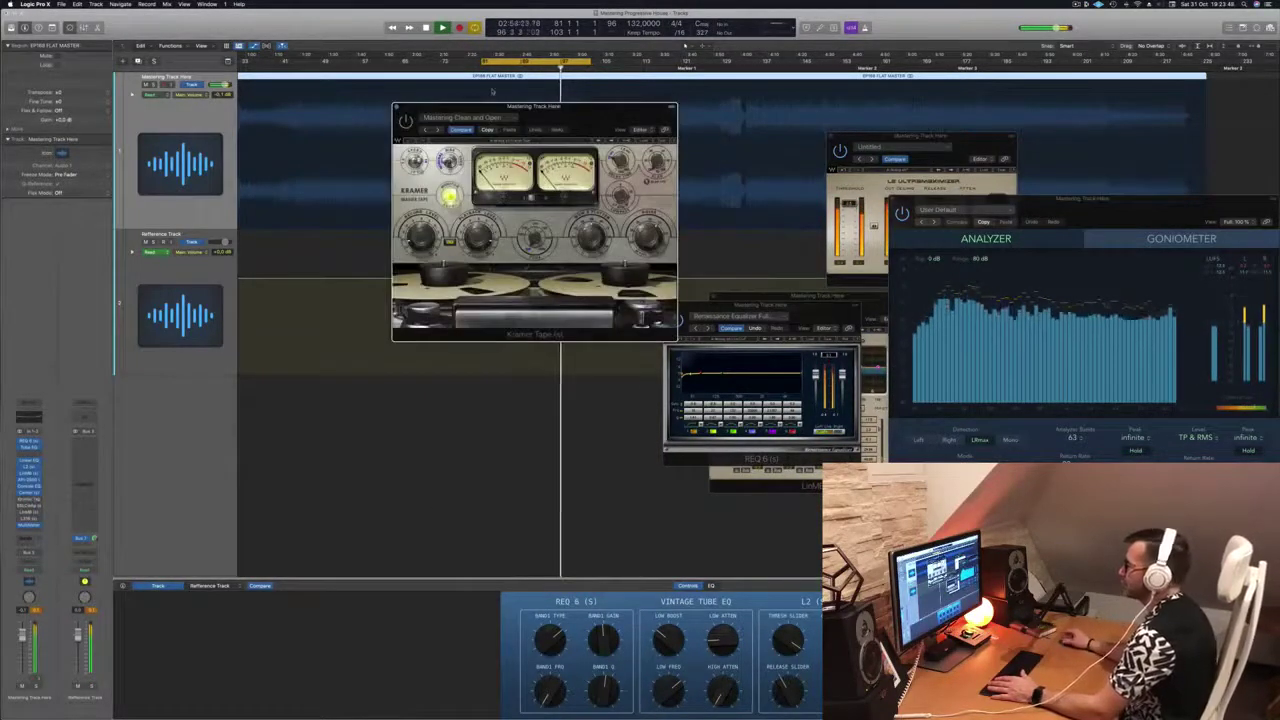
left_click_drag(566, 107, 550, 130)
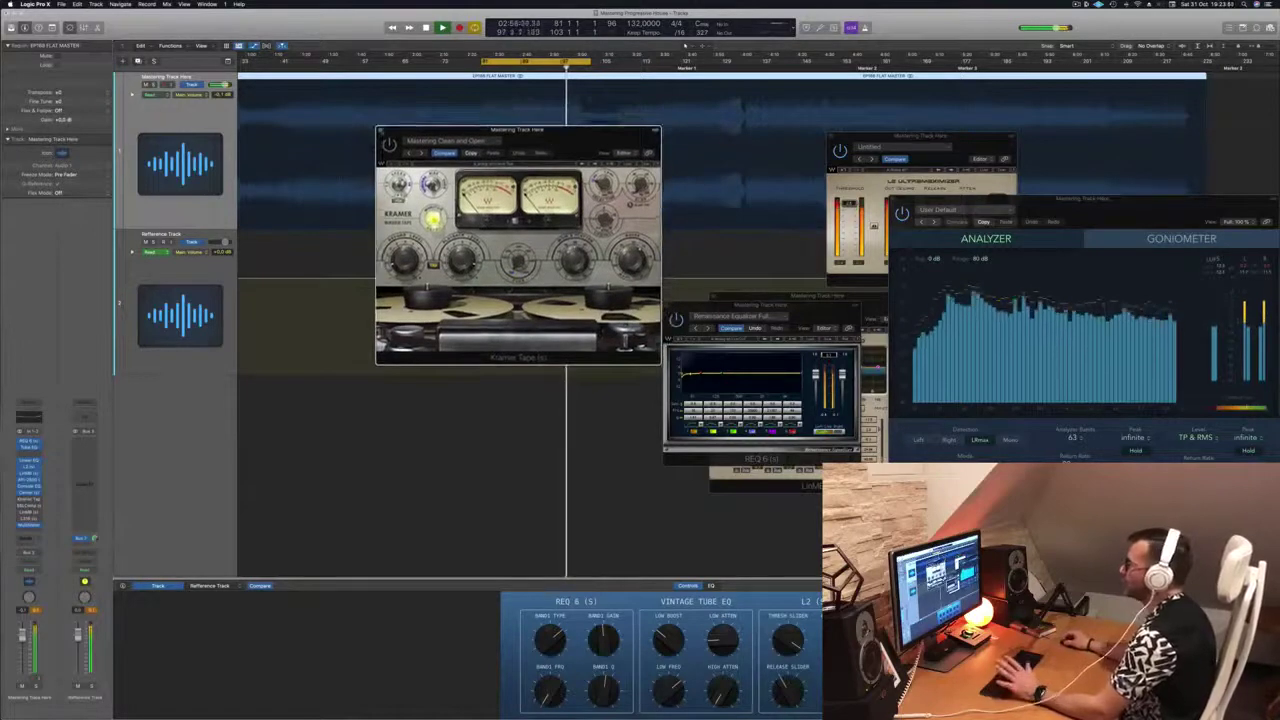
left_click(381, 131)
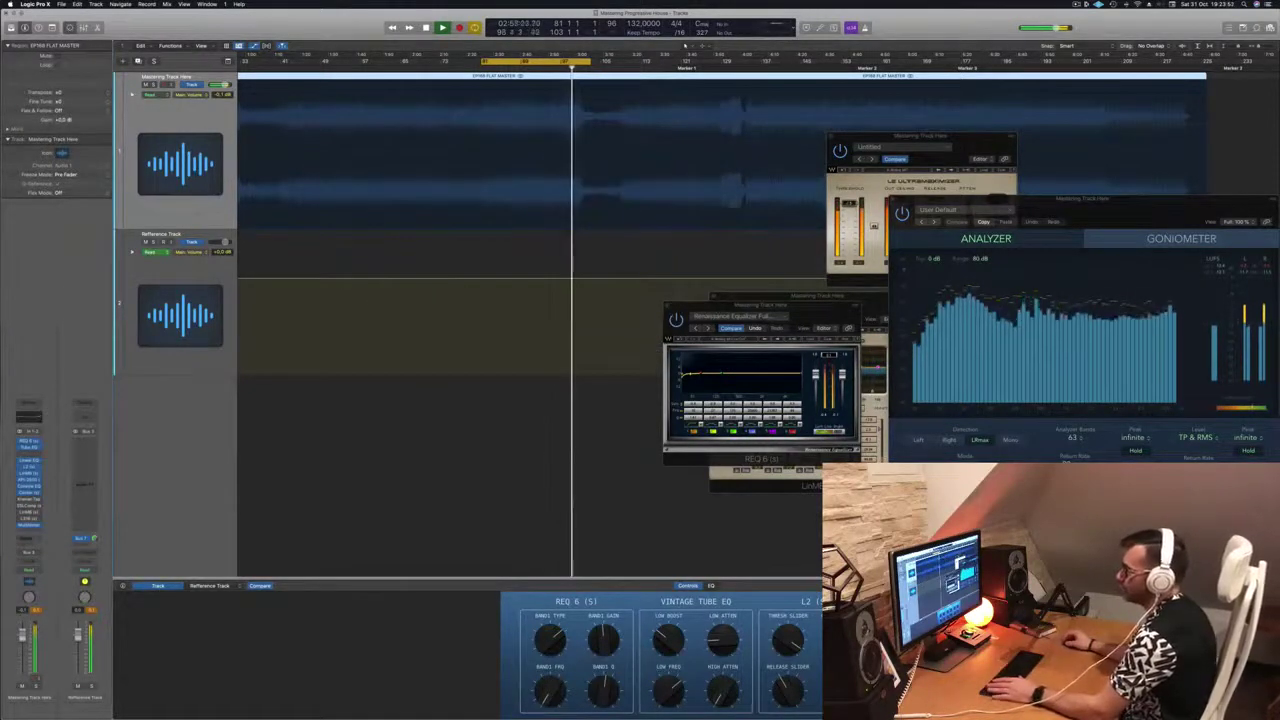
- Open the SSLComp bus compressor over the REQ 6, and extend the cycle range to the end of the breakdown
left_click(28, 506)
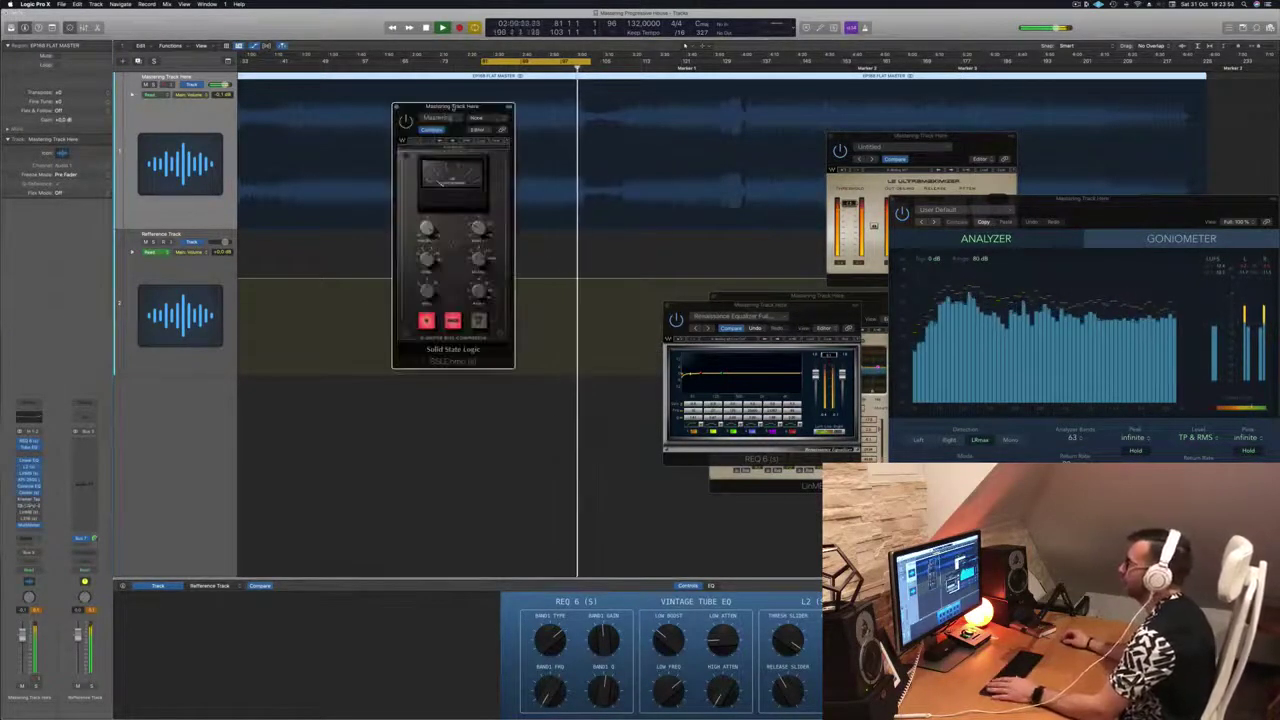
left_click_drag(453, 106, 705, 297)
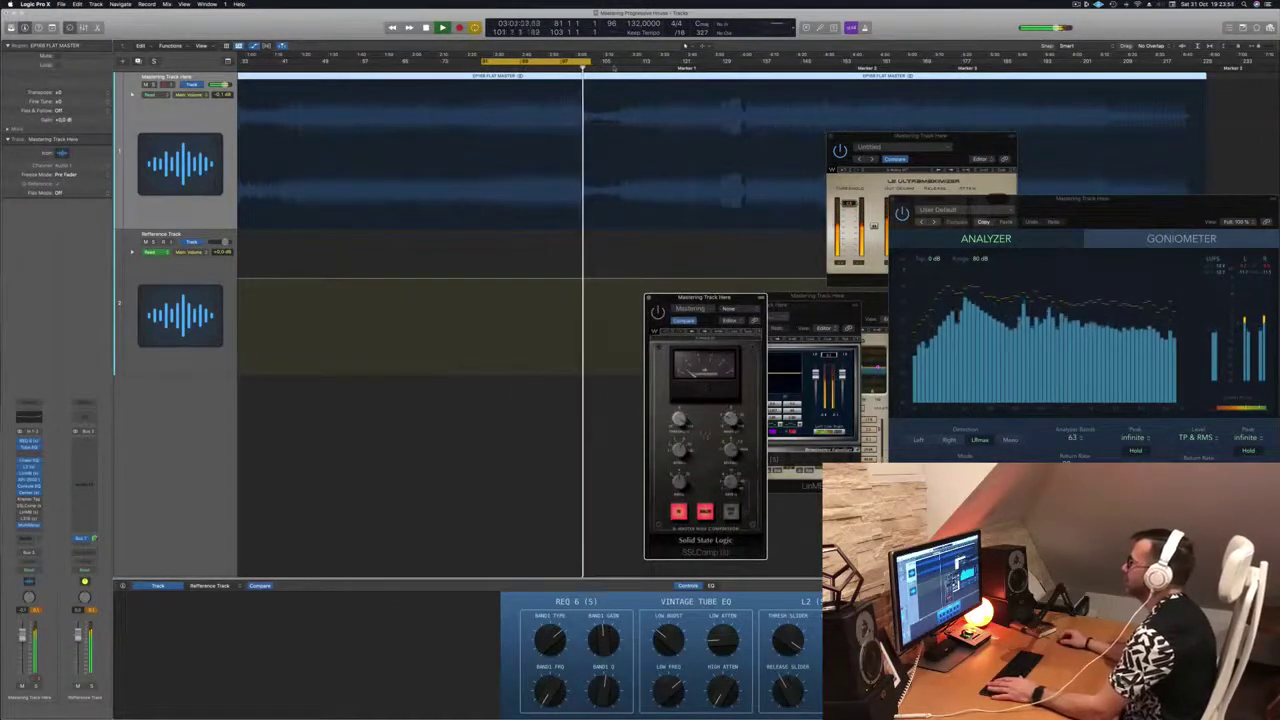
left_click_drag(615, 63, 745, 64)
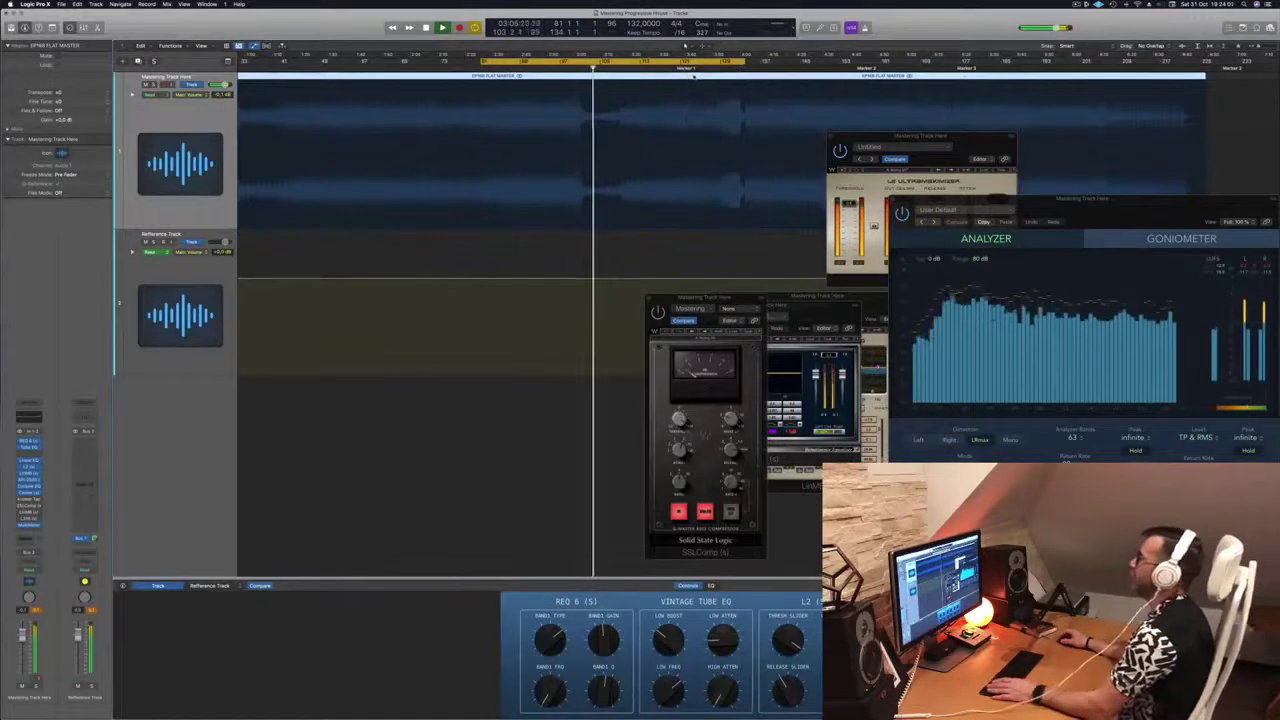
- Audition the SSLComp from the start of the cycle range, moving its window beside the REQ 6, and close it
key("space")
key("space")
left_click_drag(715, 298, 615, 279)
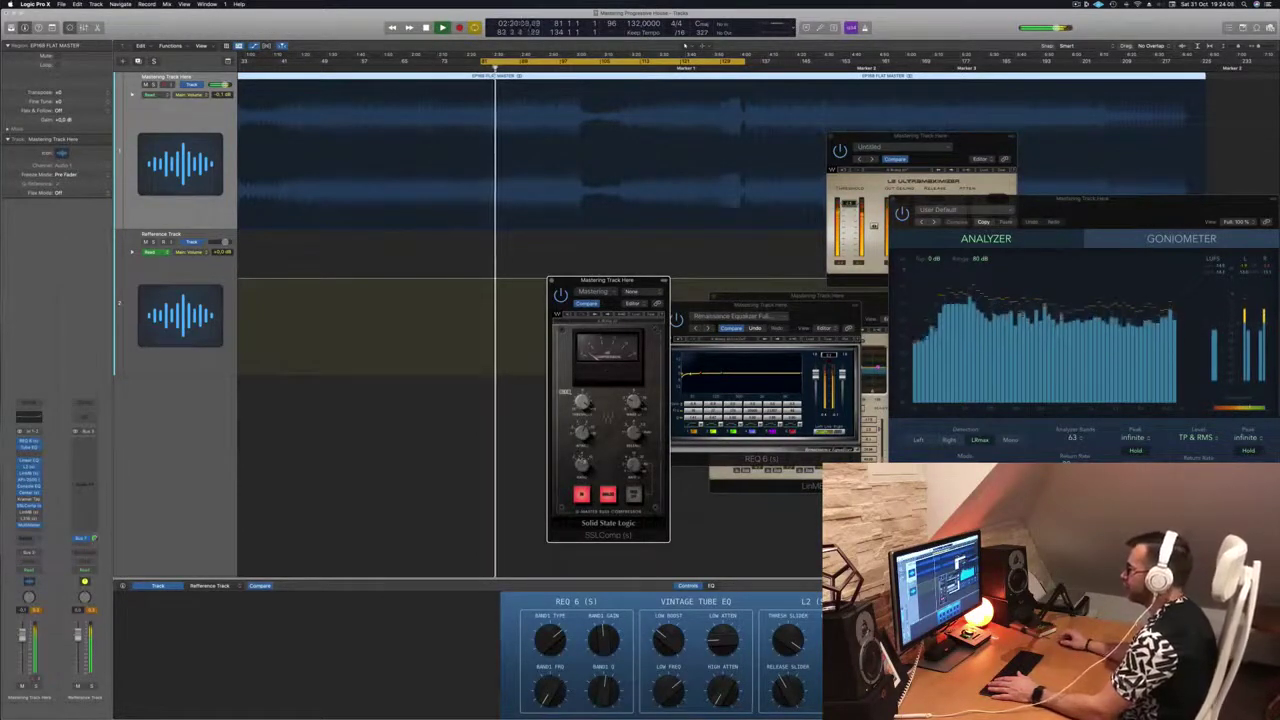
left_click_drag(615, 279, 586, 282)
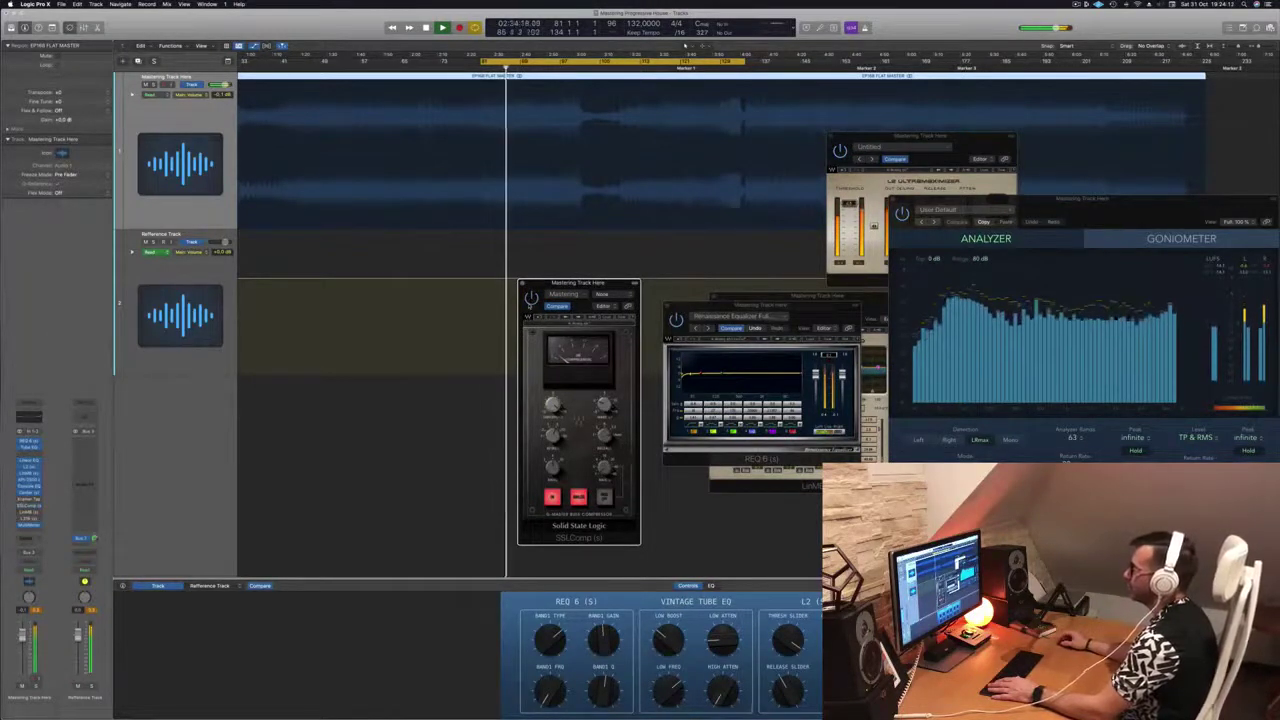
key("space")
key("space")
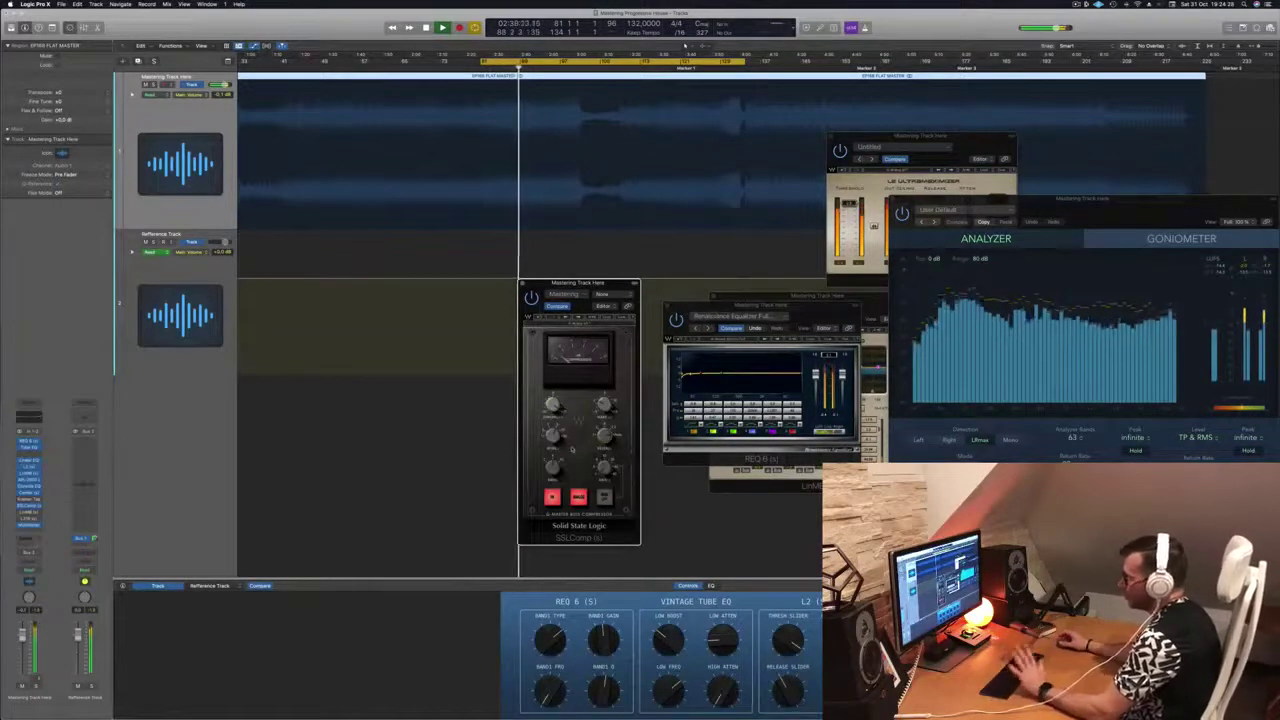
left_click_drag(610, 284, 643, 287)
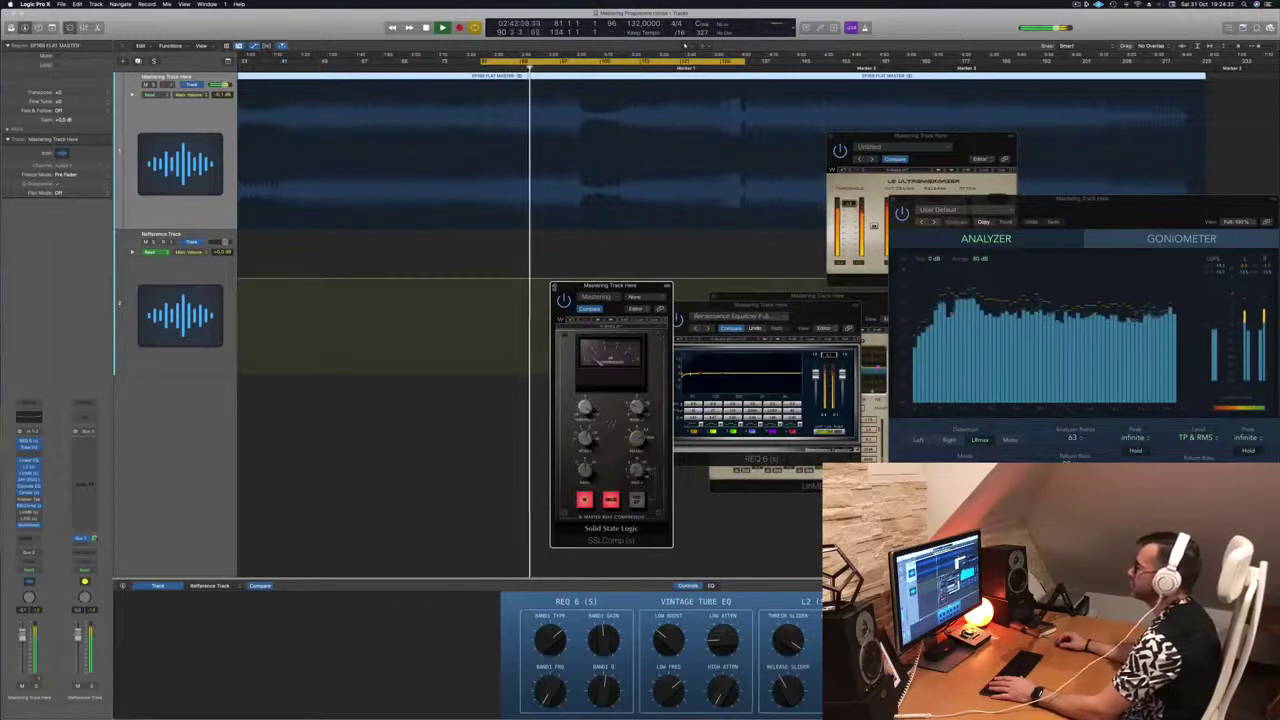
left_click(555, 286)
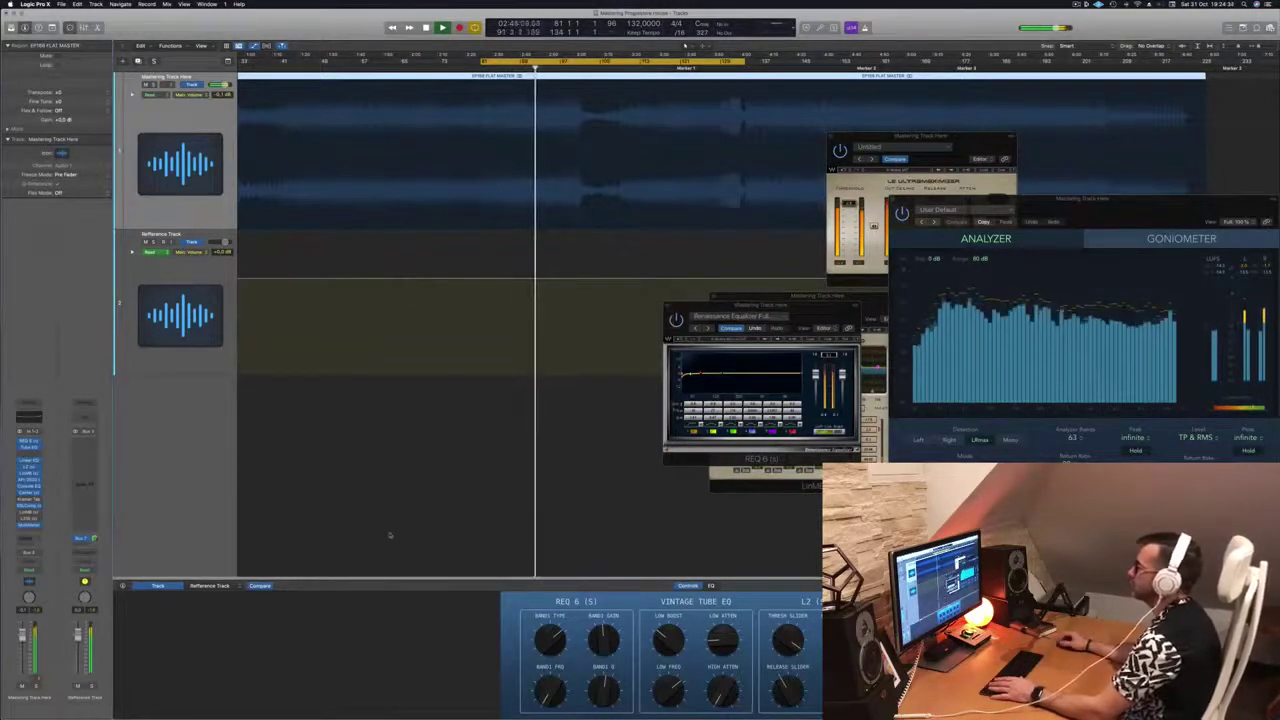
- Open the second LinMB and the L316 on the mastering channel, and place their windows side by side
left_click(434, 509)
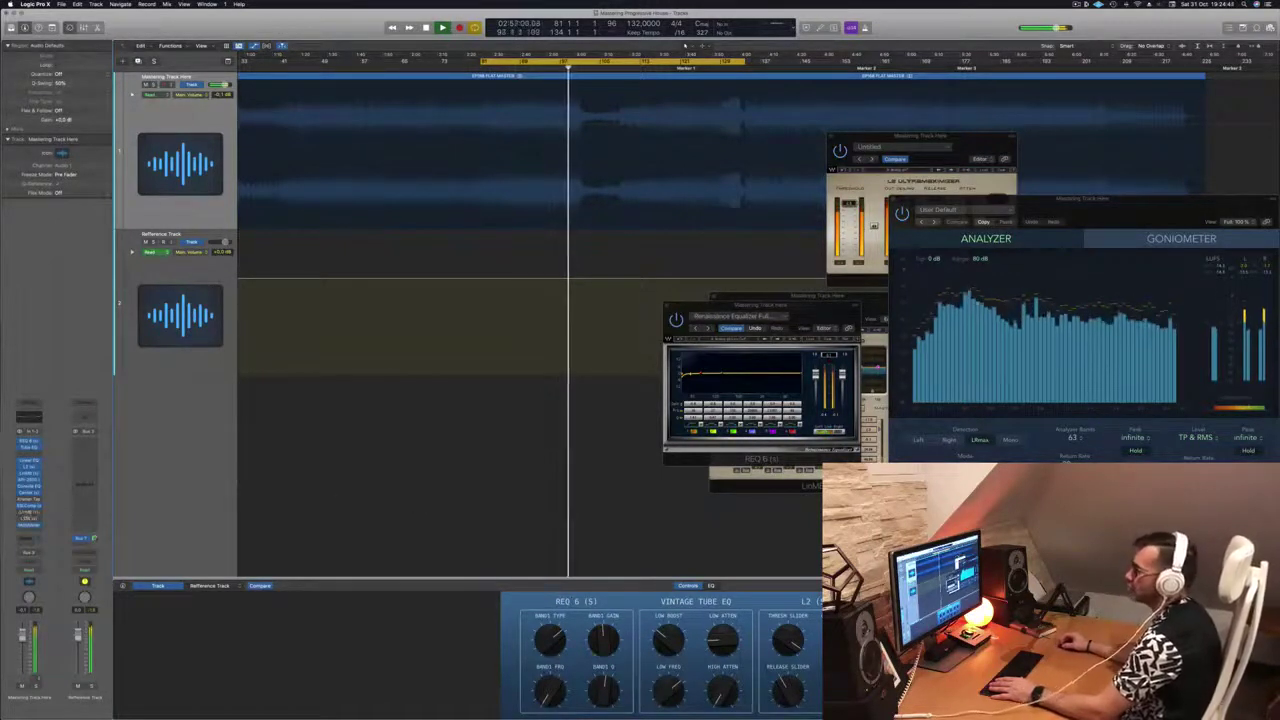
left_click(29, 513)
left_click(29, 513)
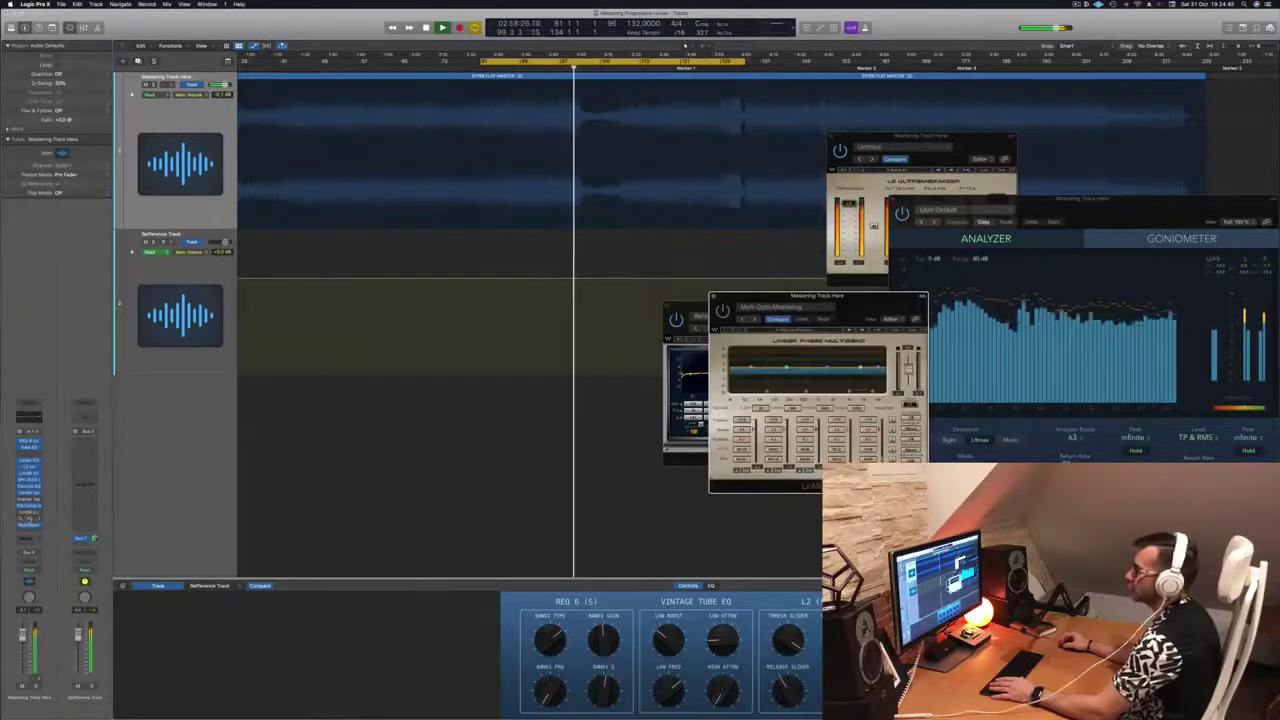
left_click(29, 520)
left_click_drag(622, 111, 451, 193)
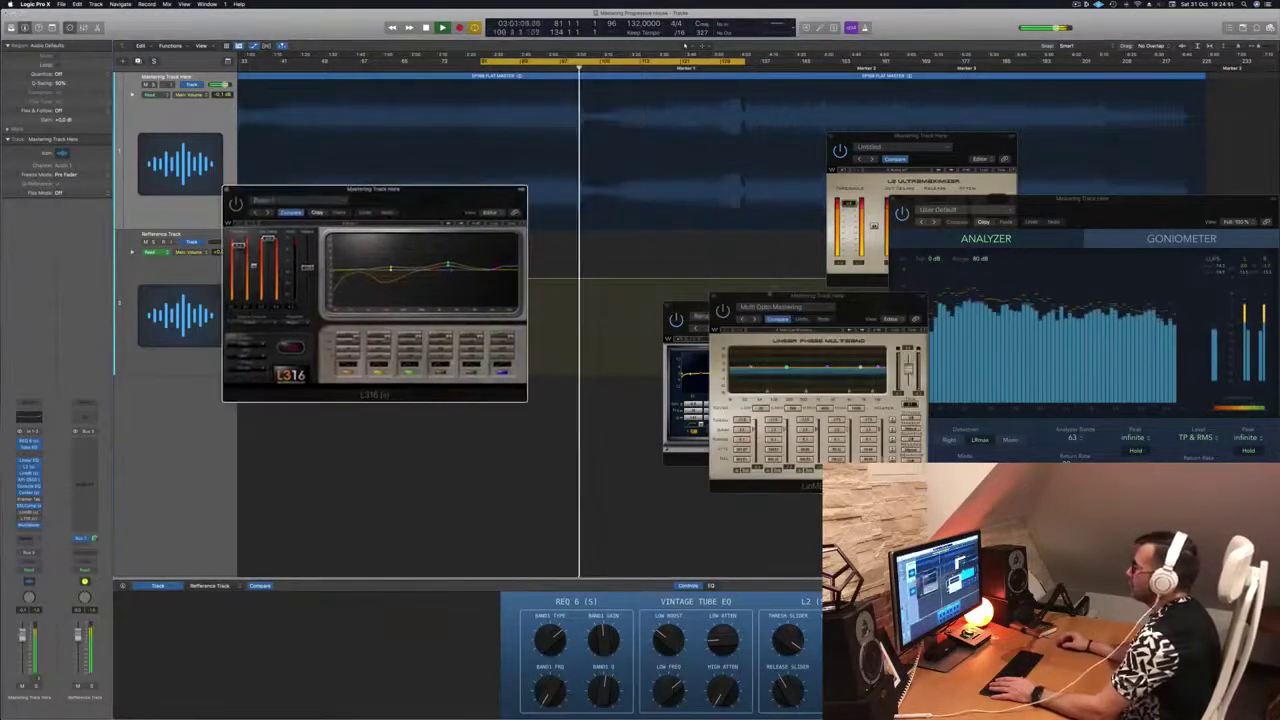
left_click_drag(878, 302, 731, 195)
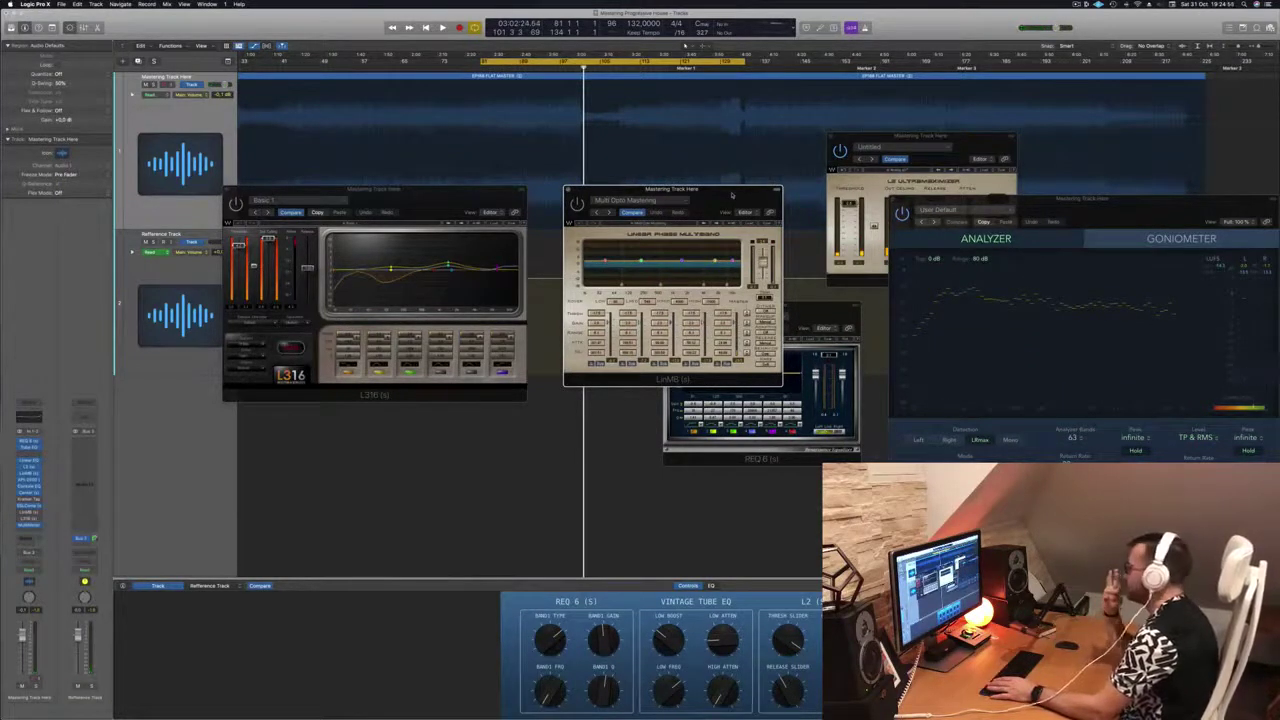
- Replay the cycle range to audition the LinMB with its Multi Opto Mastering preset, keeping its window beside the L316
key("space")
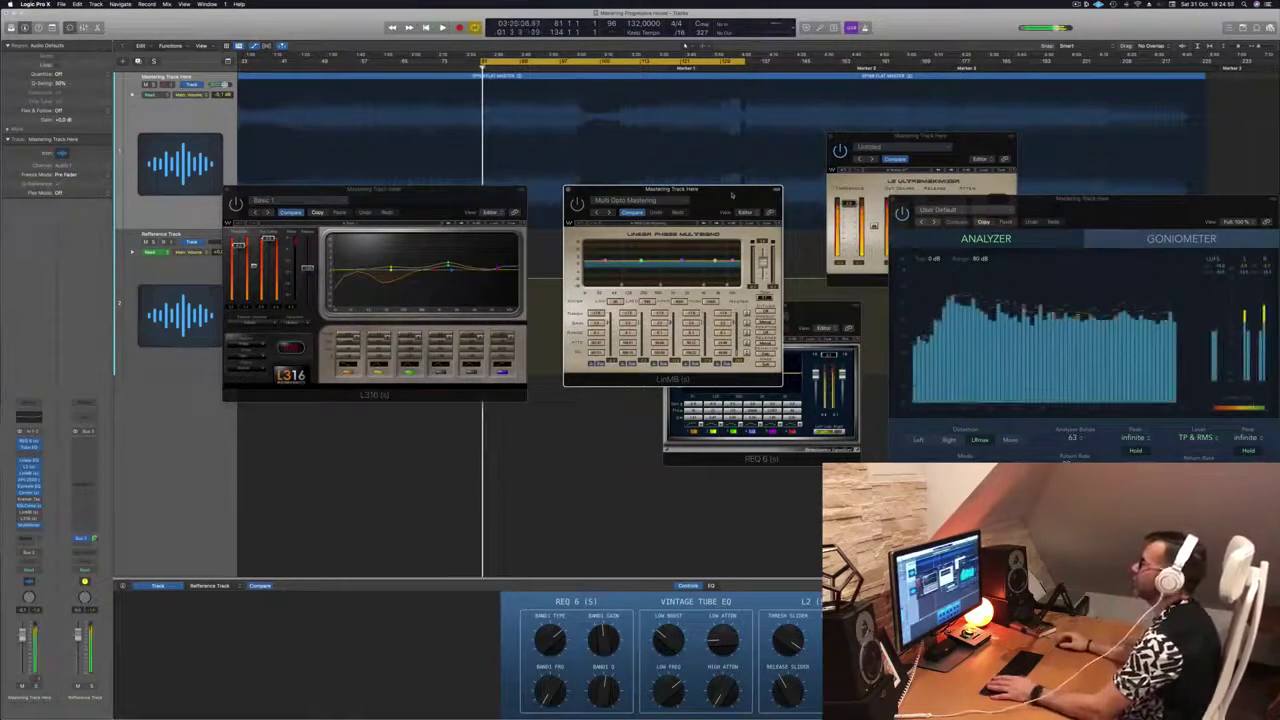
left_click_drag(732, 195, 720, 214)
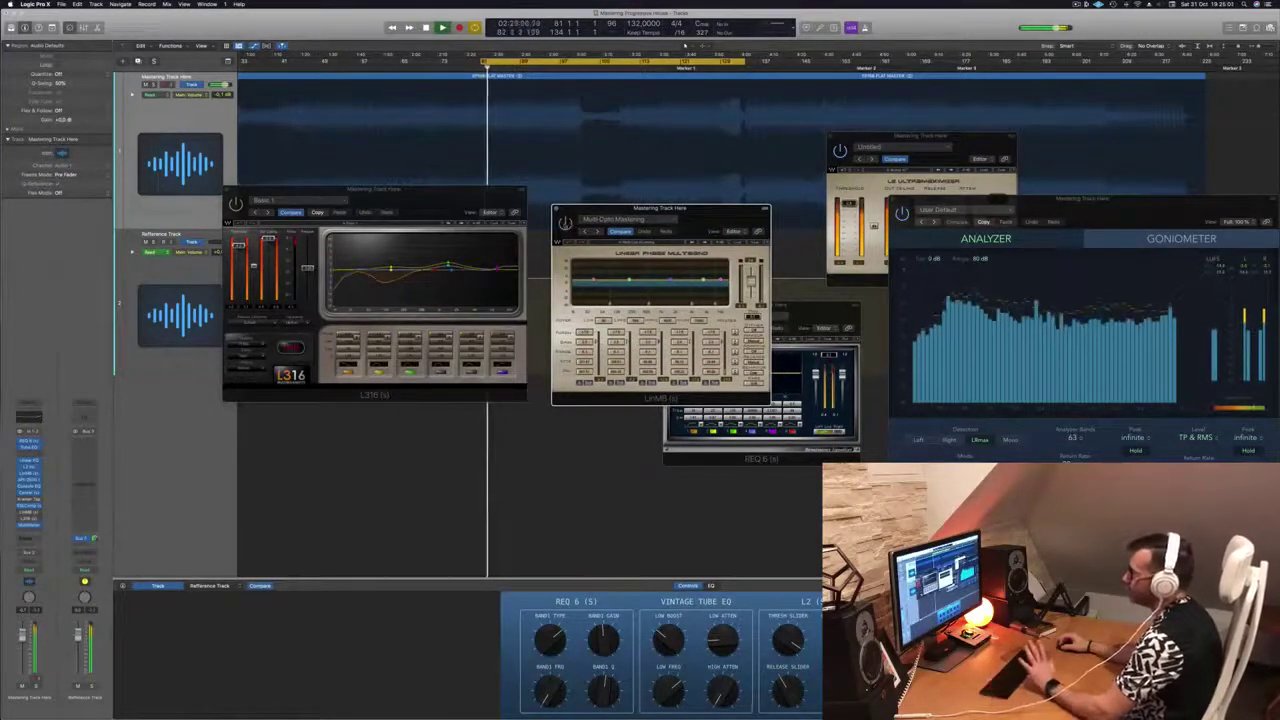
key("space")
key("space")
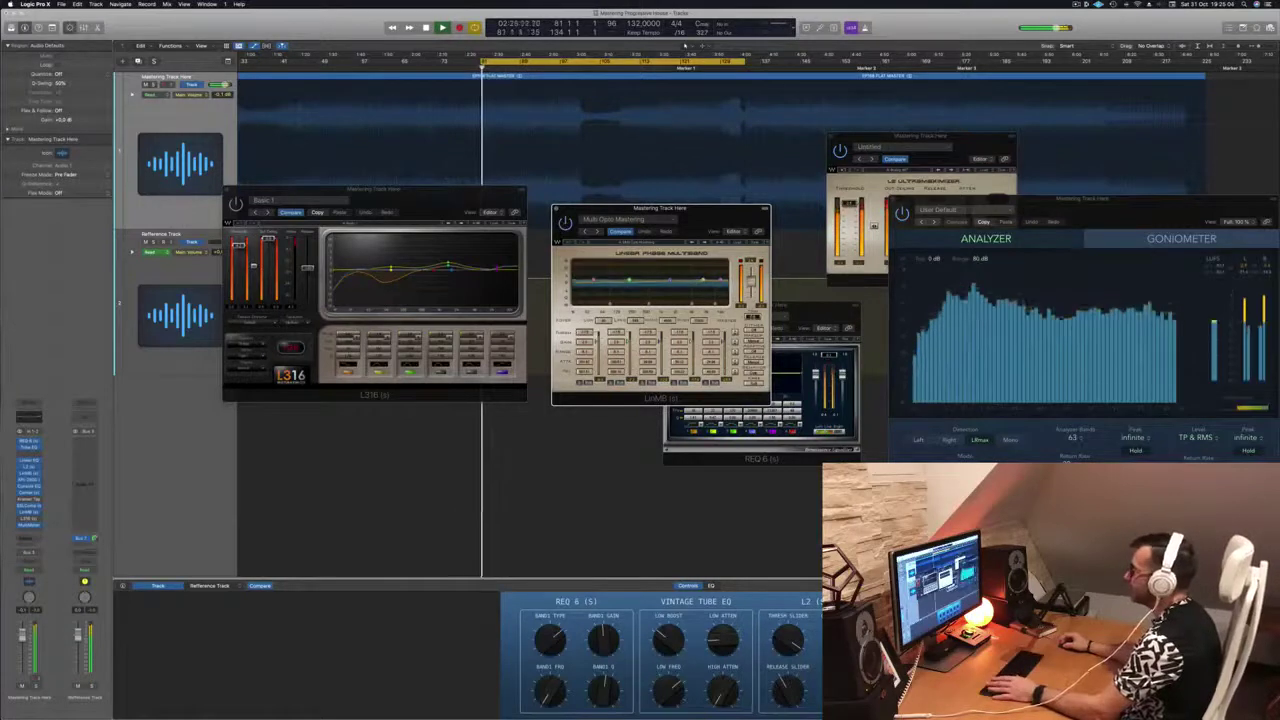
left_click_drag(720, 217, 744, 229)
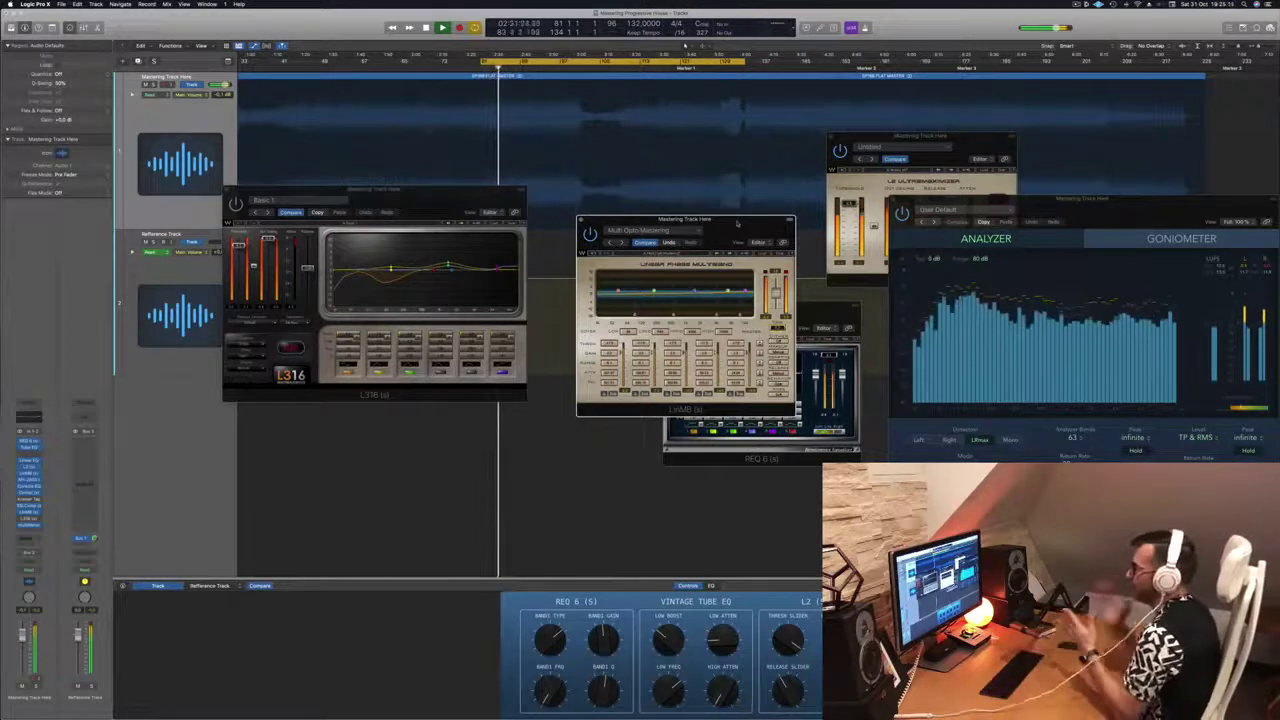
- Audition the LinMB over the cycle range while arranging its window, the L316 and the MultiMeter side by side
left_click_drag(737, 223, 754, 223)
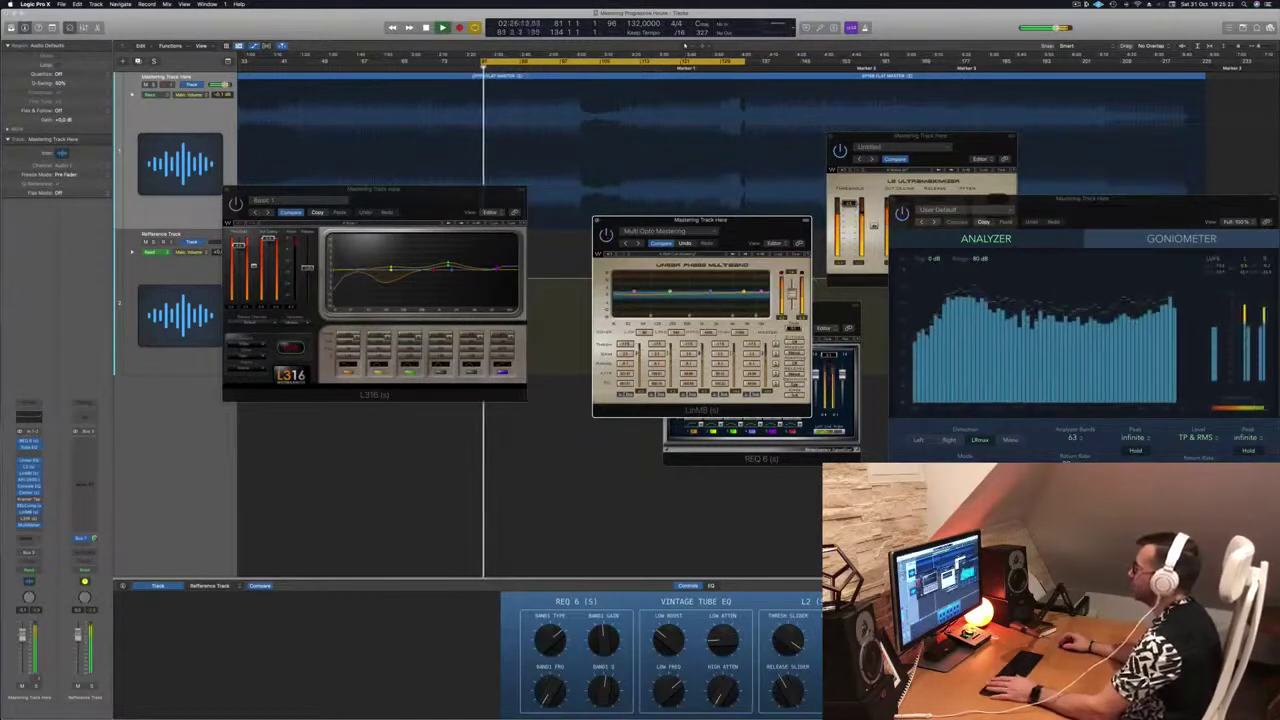
left_click_drag(772, 230, 778, 205)
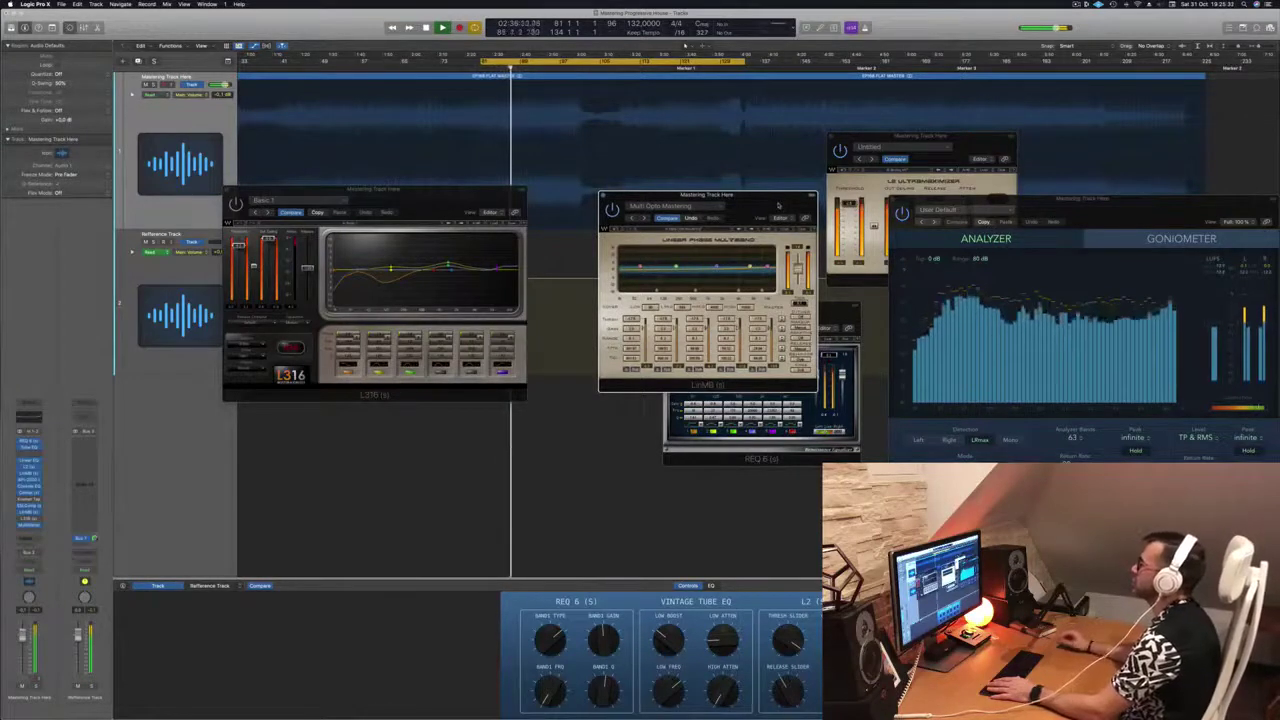
left_click_drag(778, 205, 759, 207)
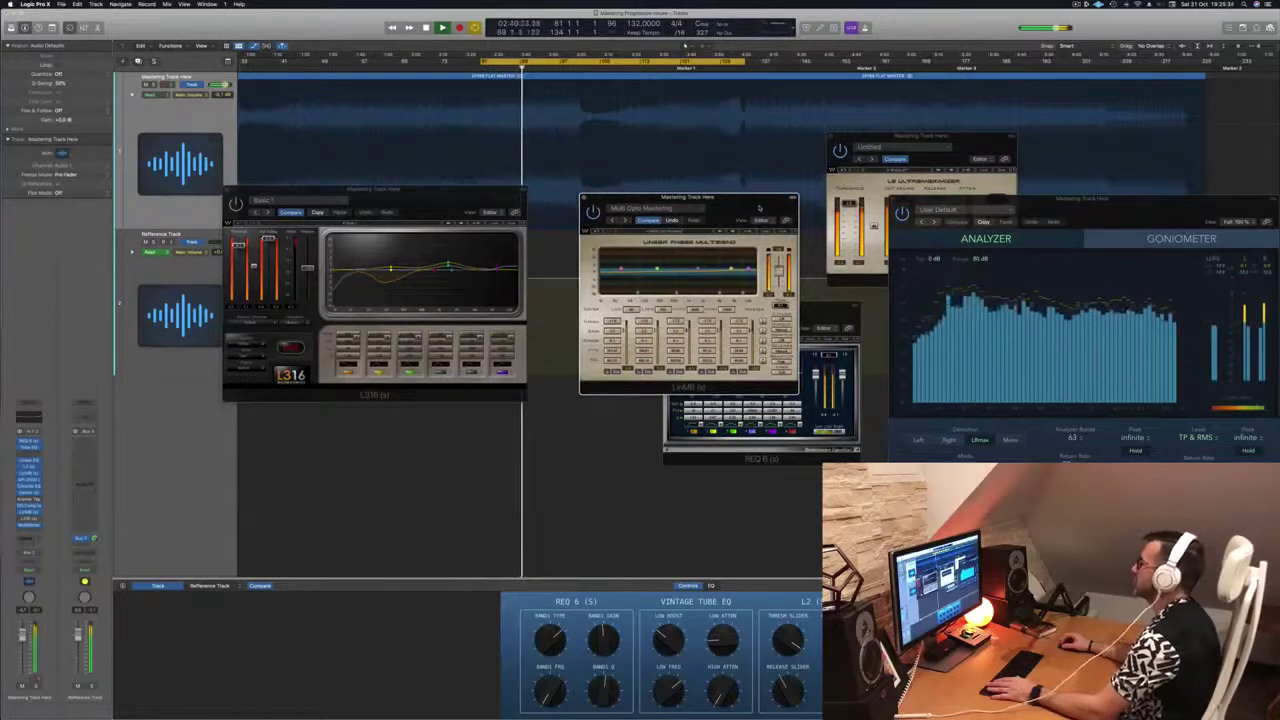
left_click_drag(759, 207, 770, 206)
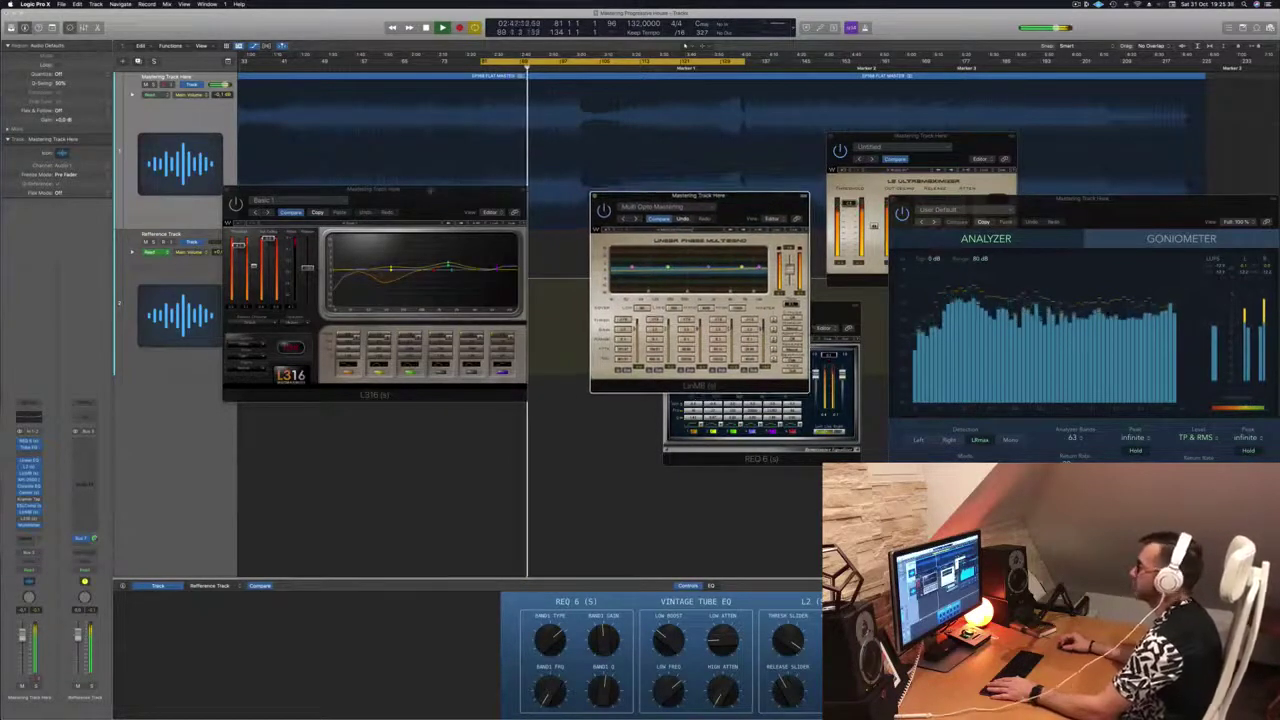
left_click_drag(374, 190, 414, 190)
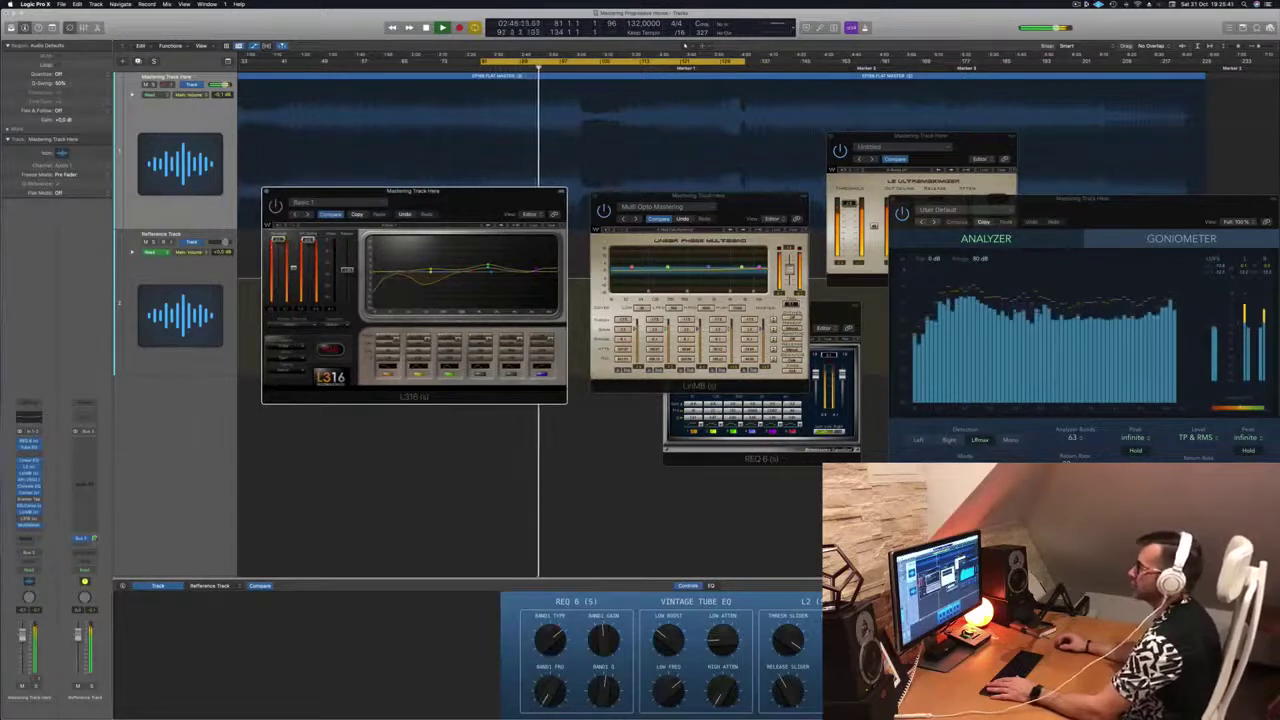
left_click_drag(1080, 199, 1059, 156)
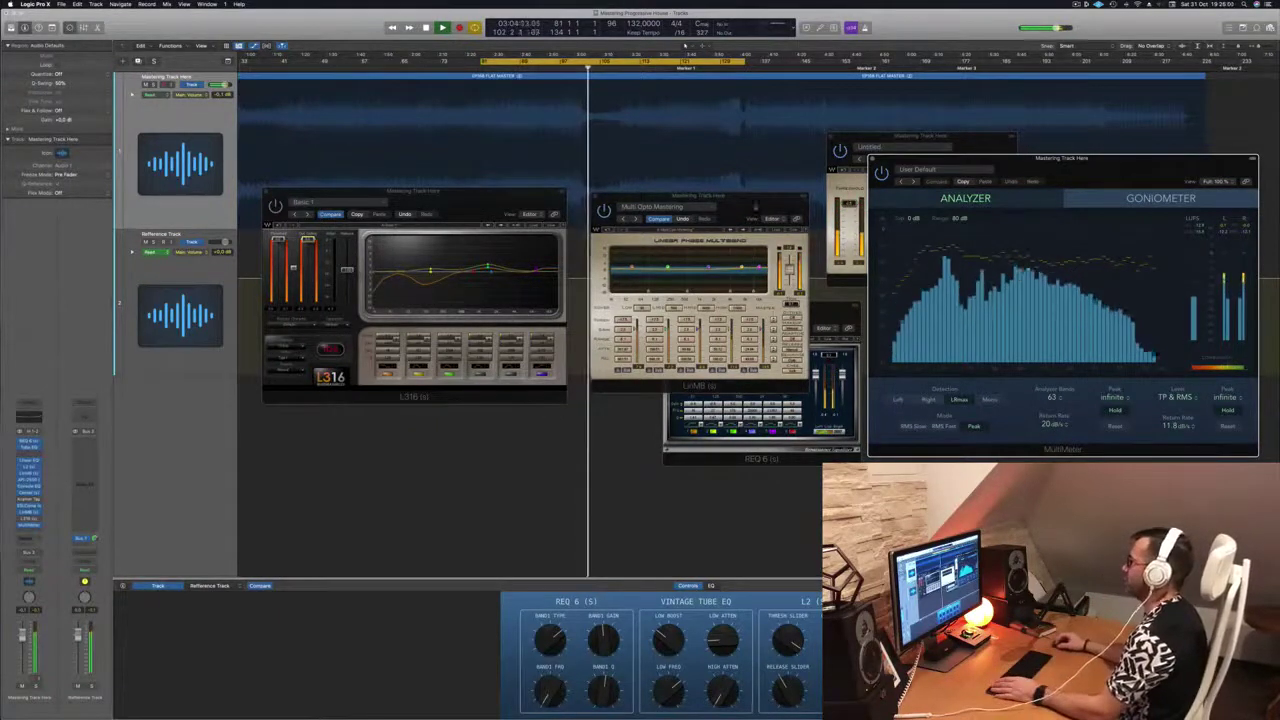
left_click_drag(758, 205, 787, 248)
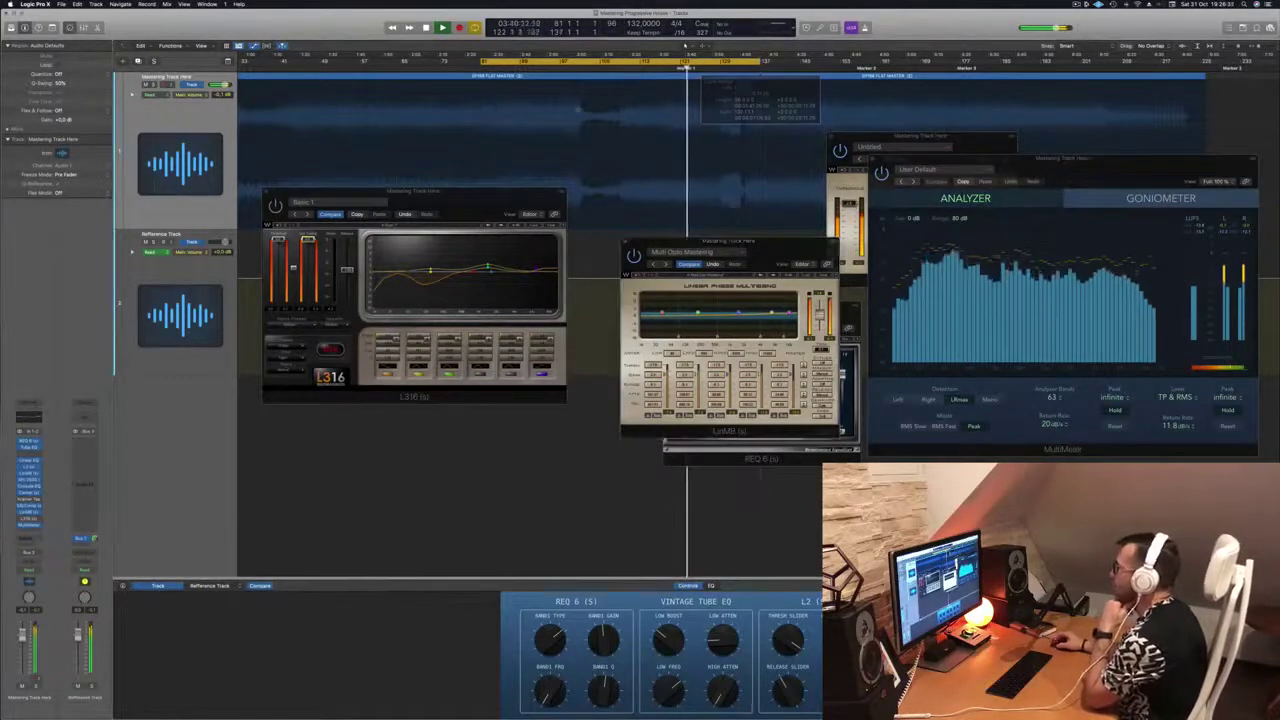
left_click_drag(429, 202, 499, 250)
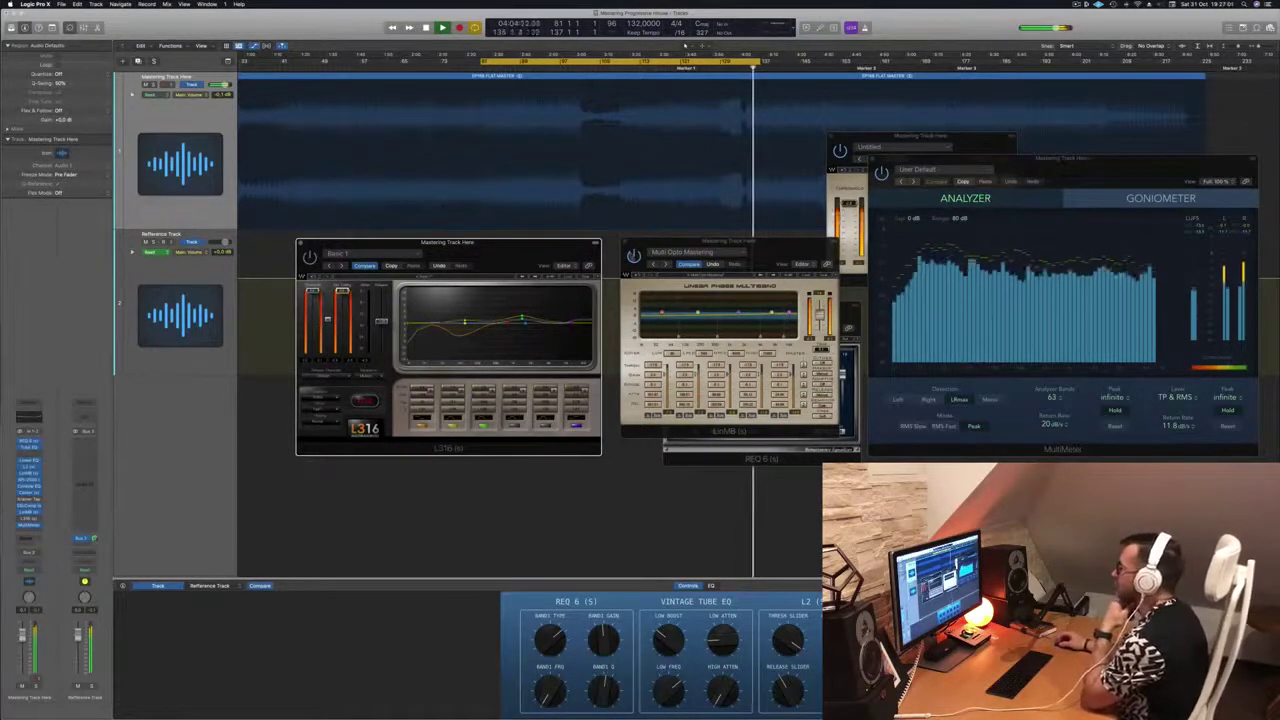
- Replay the cycle range to audition the L316 together with the LinMB, moving the L316 window up against the LinMB
left_click(633, 257)
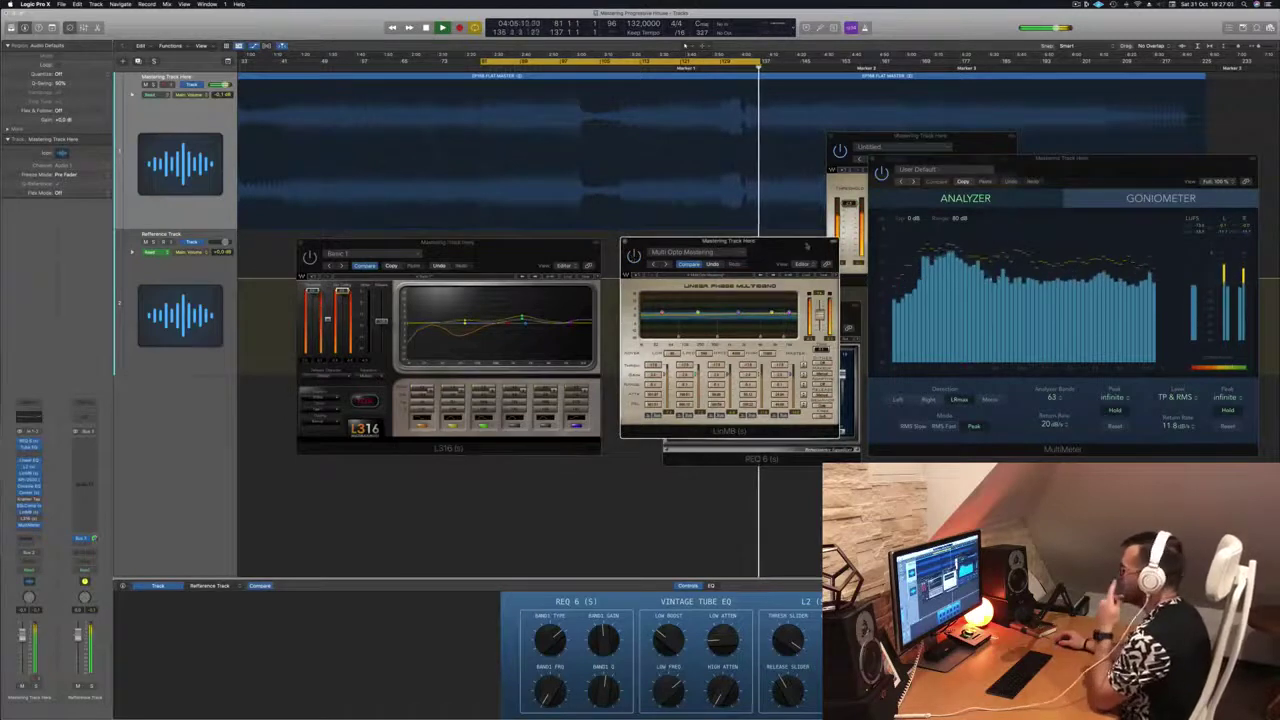
left_click_drag(781, 247, 785, 248)
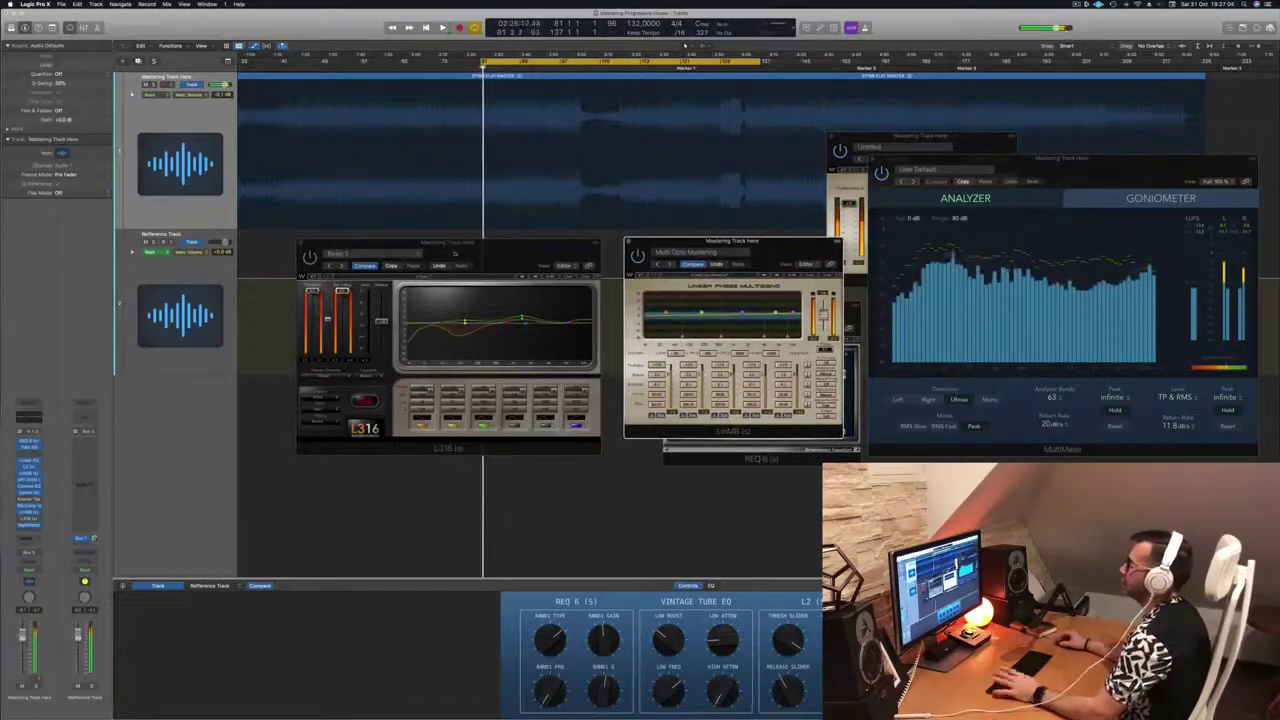
left_click(482, 245)
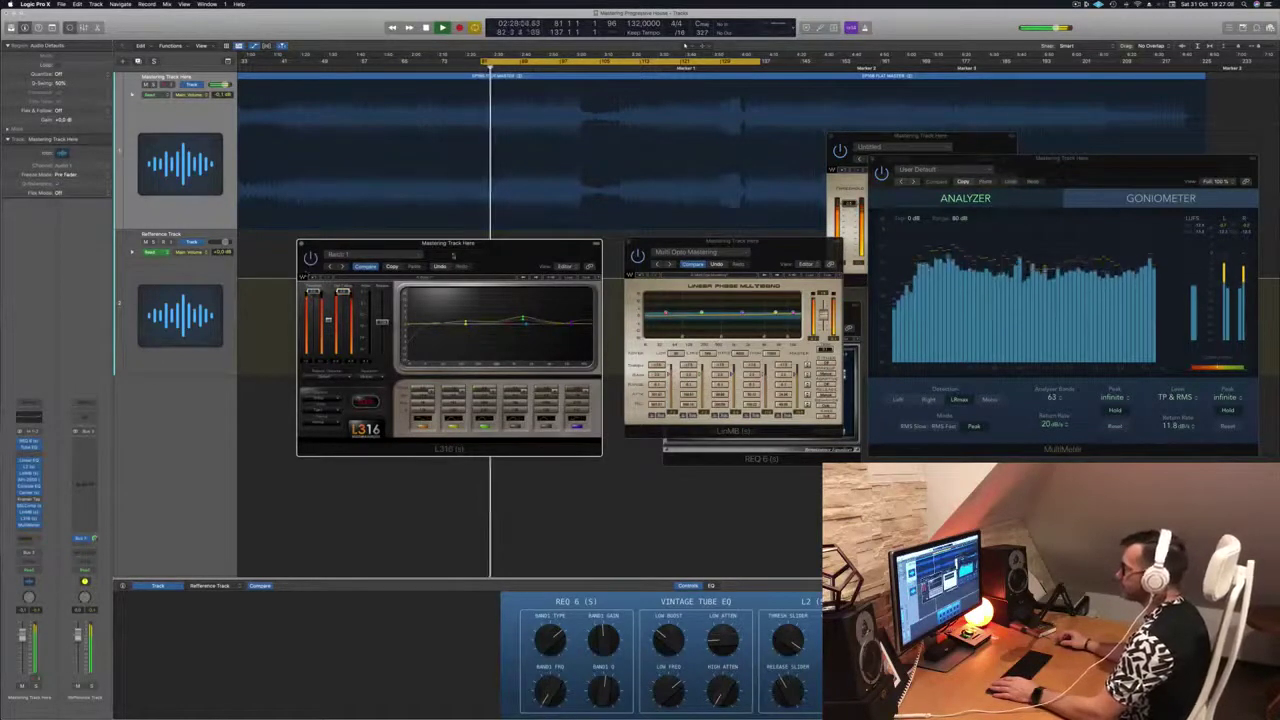
left_click_drag(453, 255, 487, 263)
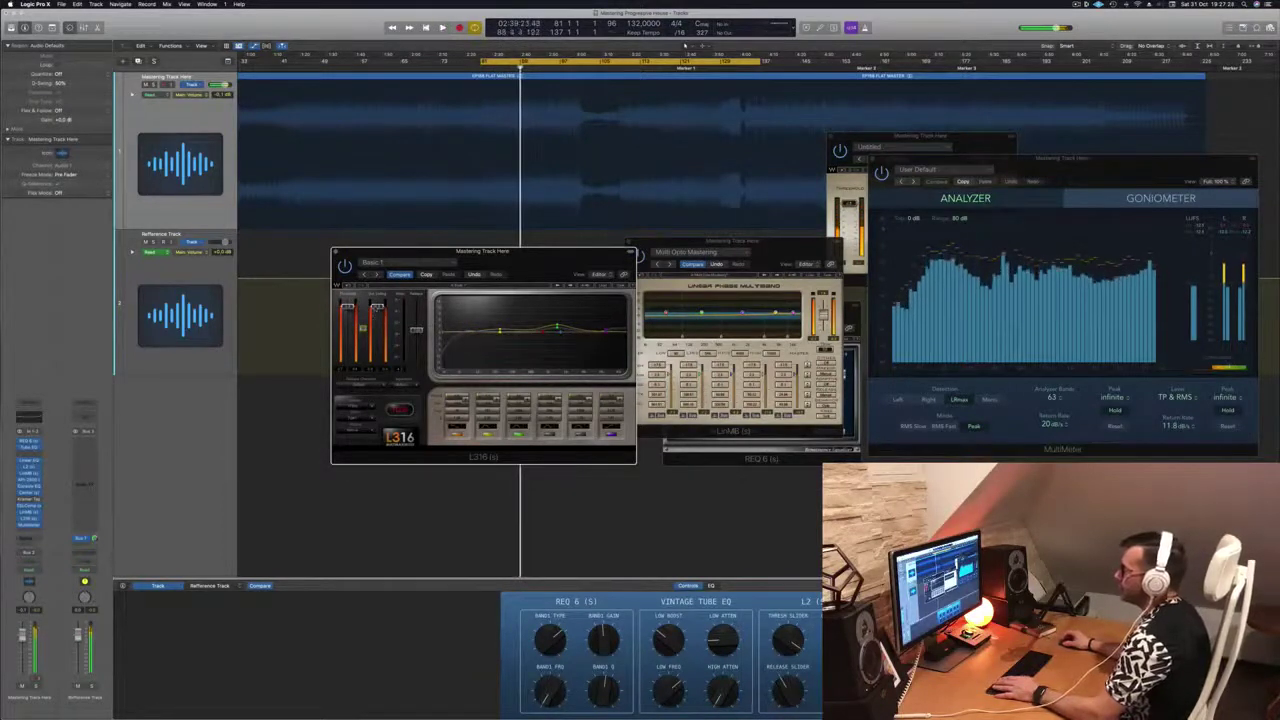
- Restart playback from the start of the cycle range and check the MultiMeter's analyzer, moving its window above the other plug-ins
key("space")
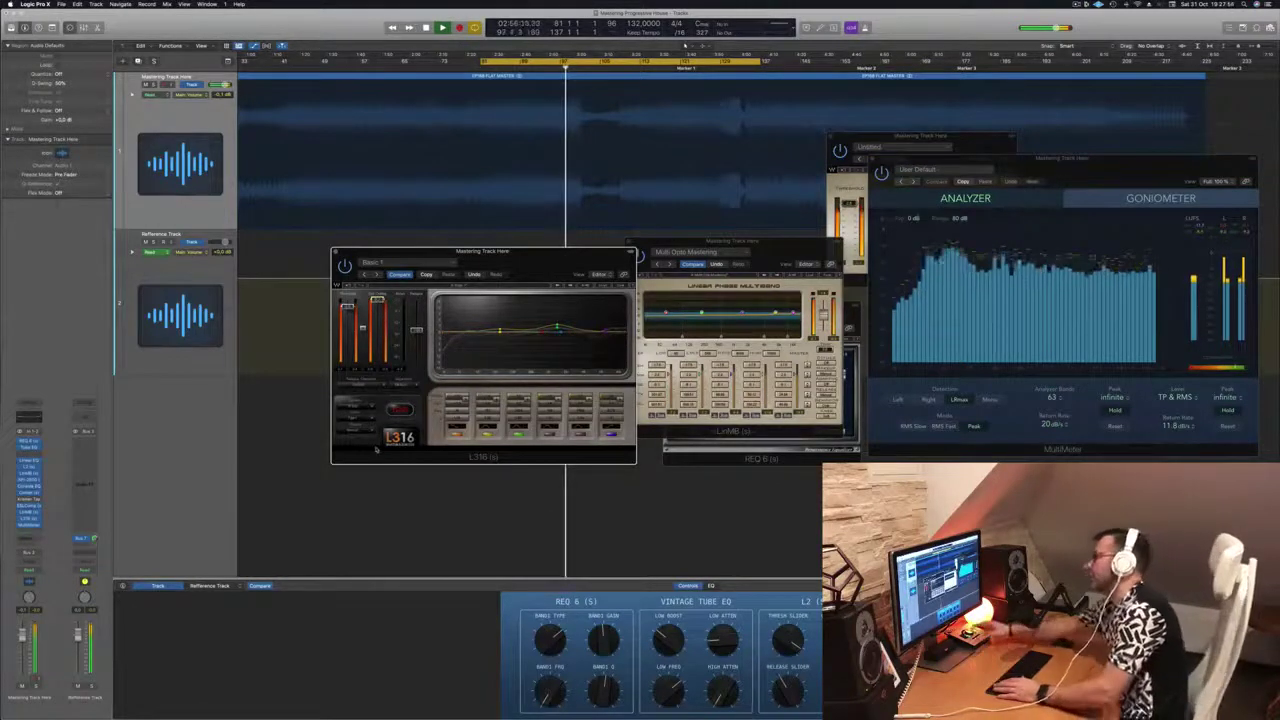
key("space")
key("space")
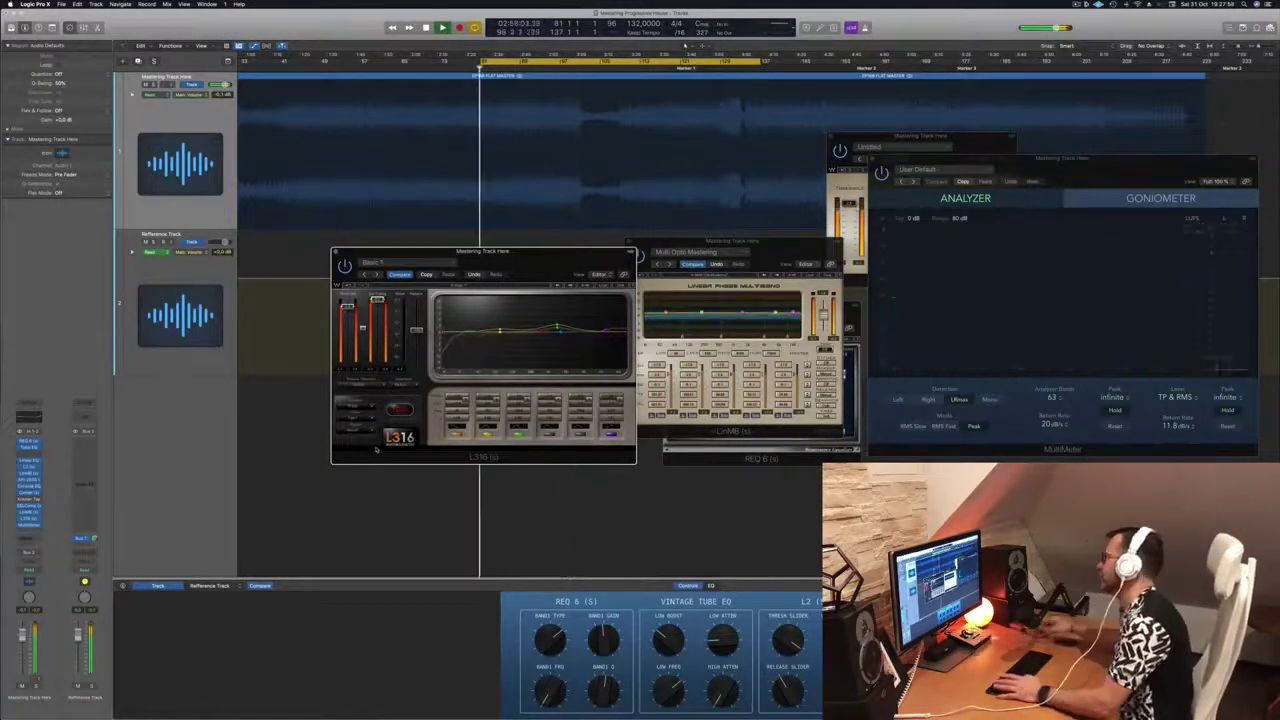
left_click_drag(1143, 163, 987, 120)
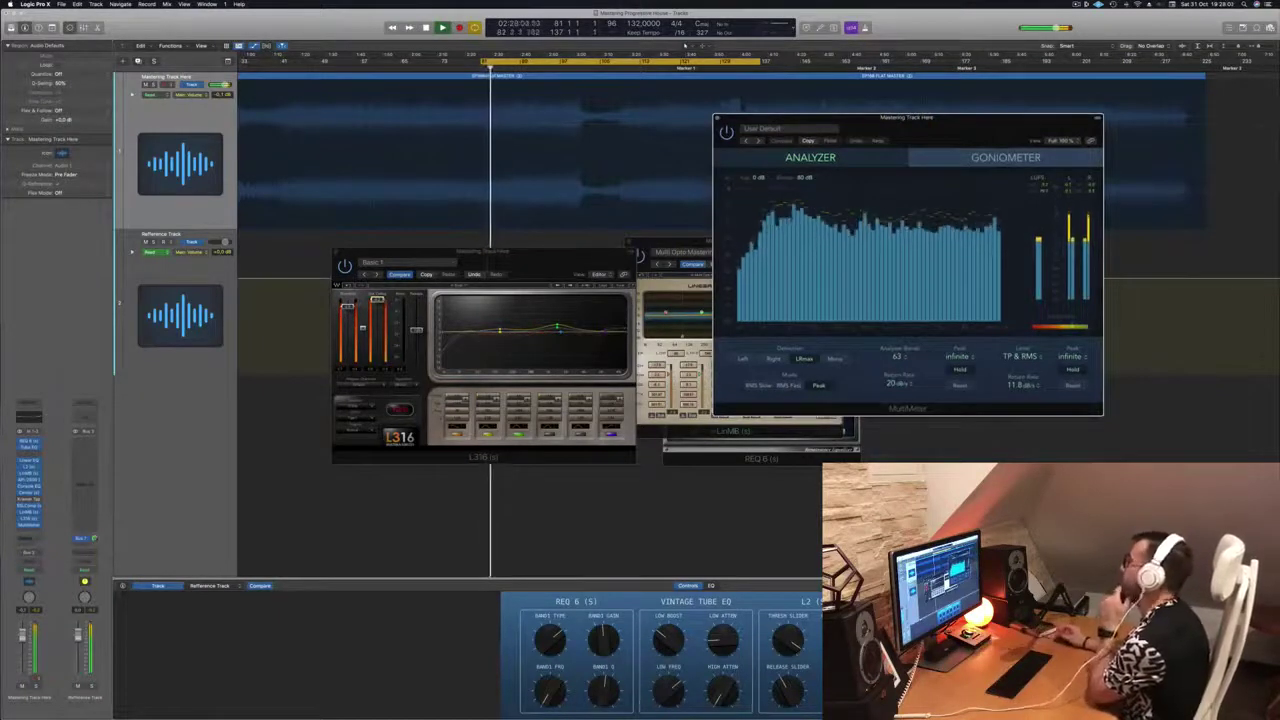
left_click_drag(970, 132, 1056, 135)
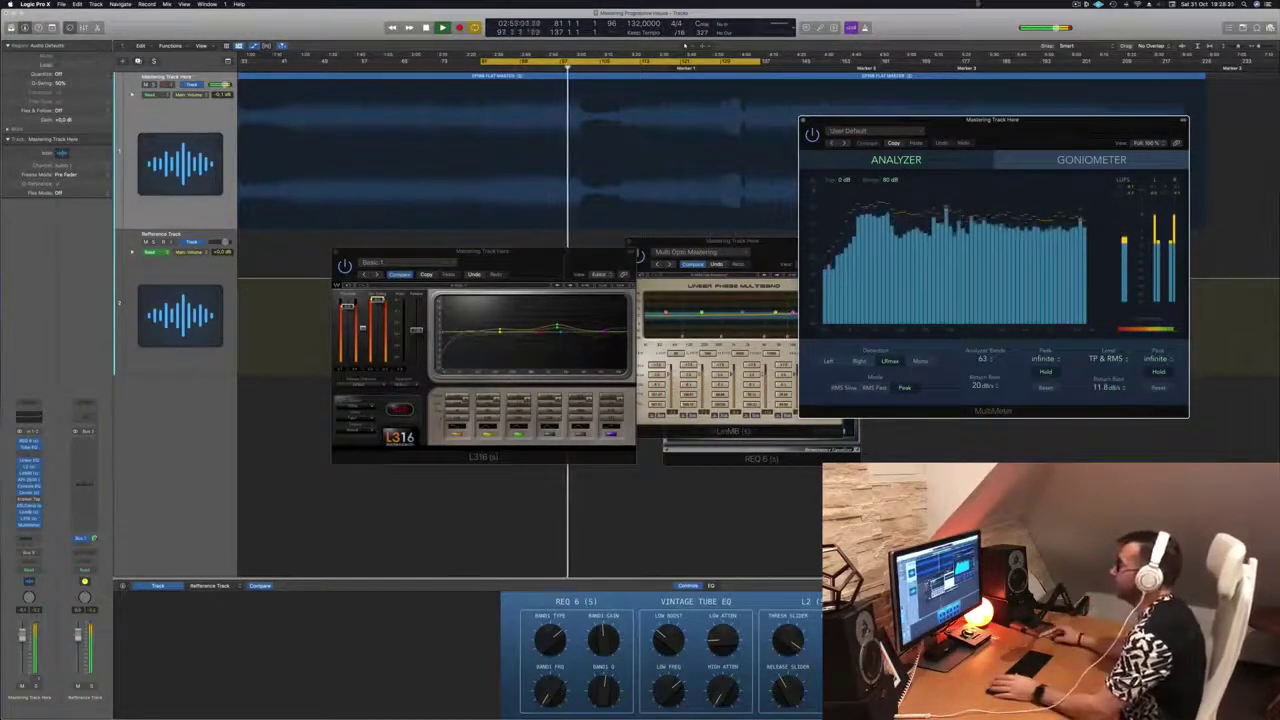
- Extend the cycle range to cover the whole track, from the project start to the end of the audio region
left_click_drag(483, 63, 171, 73)
left_click_drag(319, 63, 242, 70)
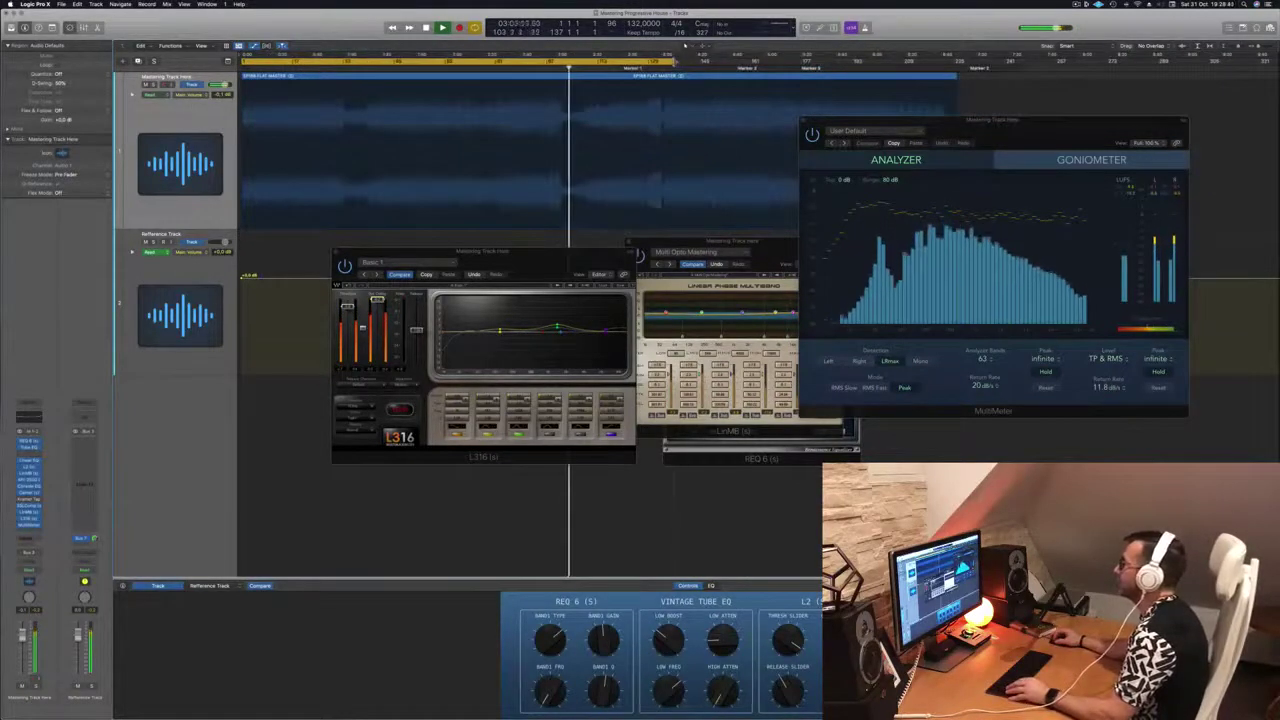
left_click_drag(675, 62, 957, 63)
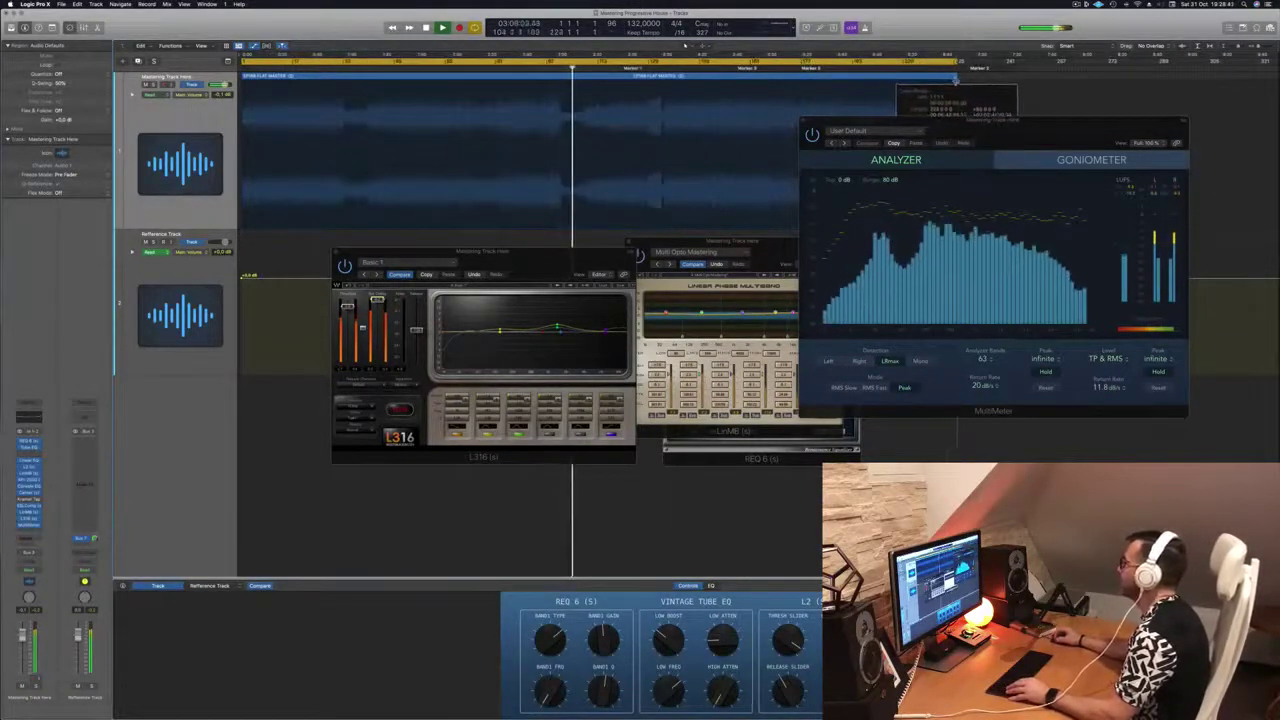
- Close the MultiMeter and rearrange the L2, LinMB and L316 windows, with the L316 placed beside the other two
left_click_drag(1047, 135, 1051, 186)
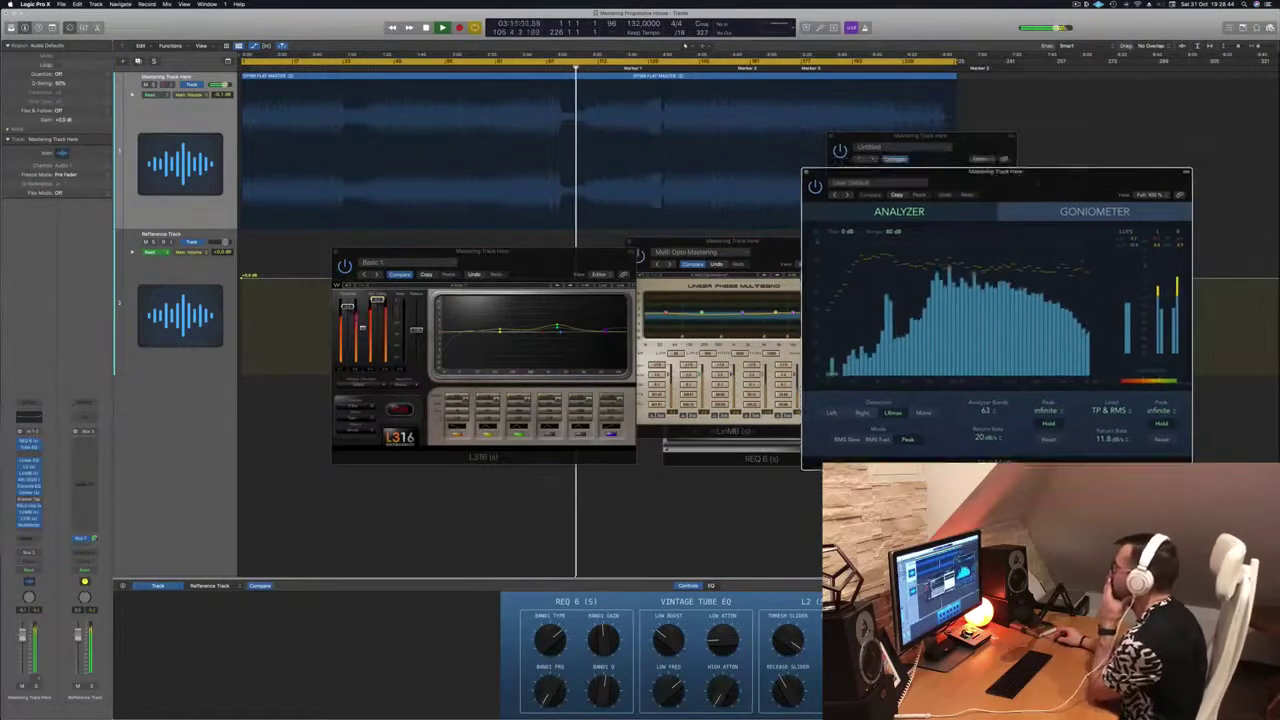
left_click(807, 172)
left_click_drag(972, 143, 1088, 176)
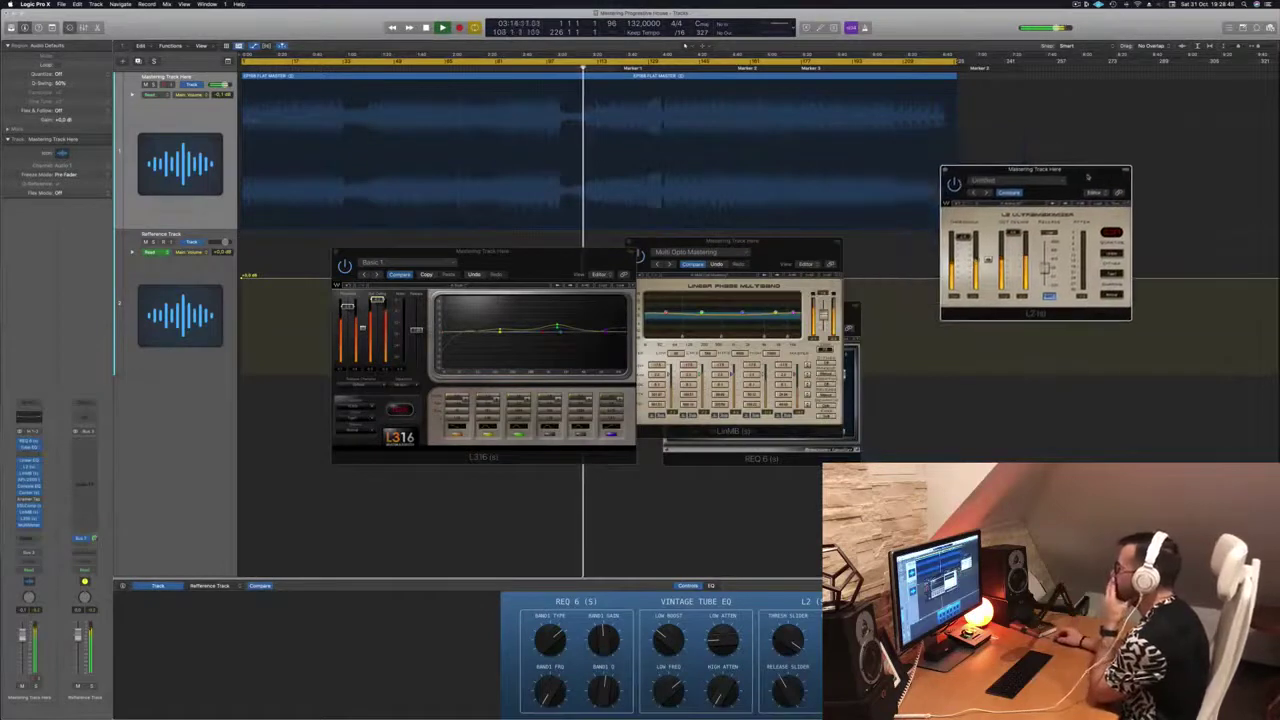
left_click_drag(786, 246, 872, 178)
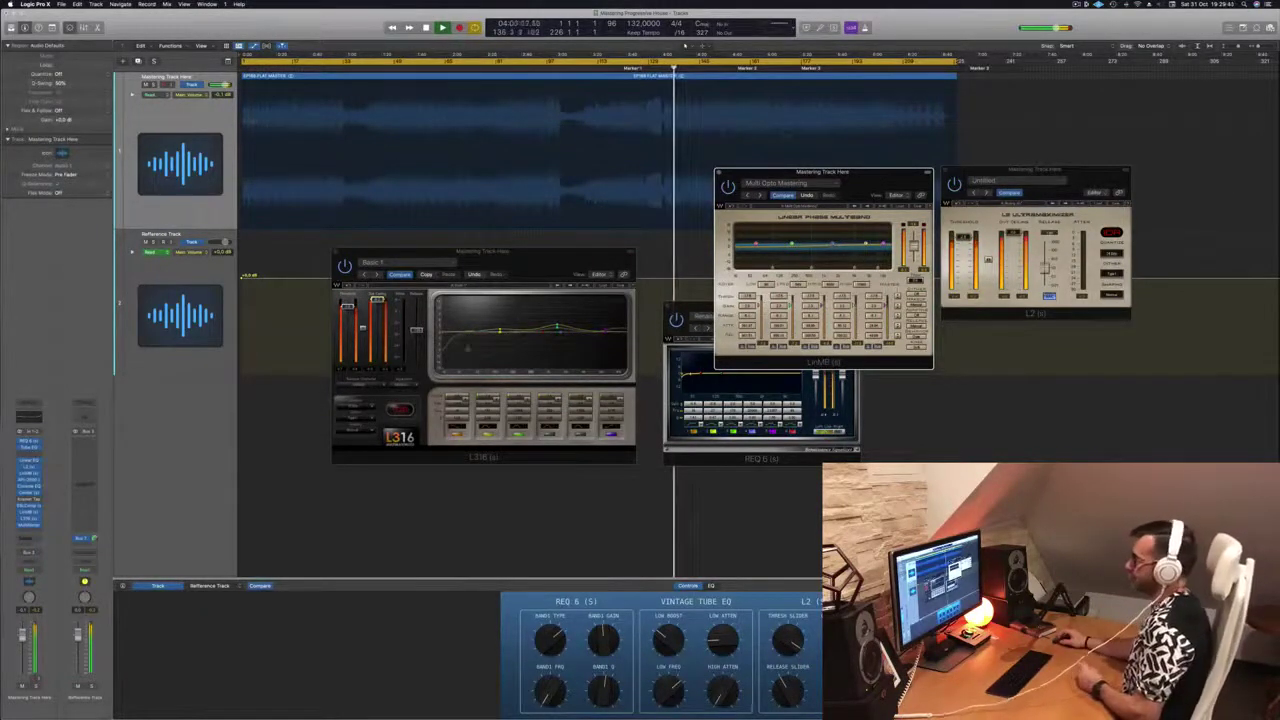
left_click_drag(483, 251, 545, 299)
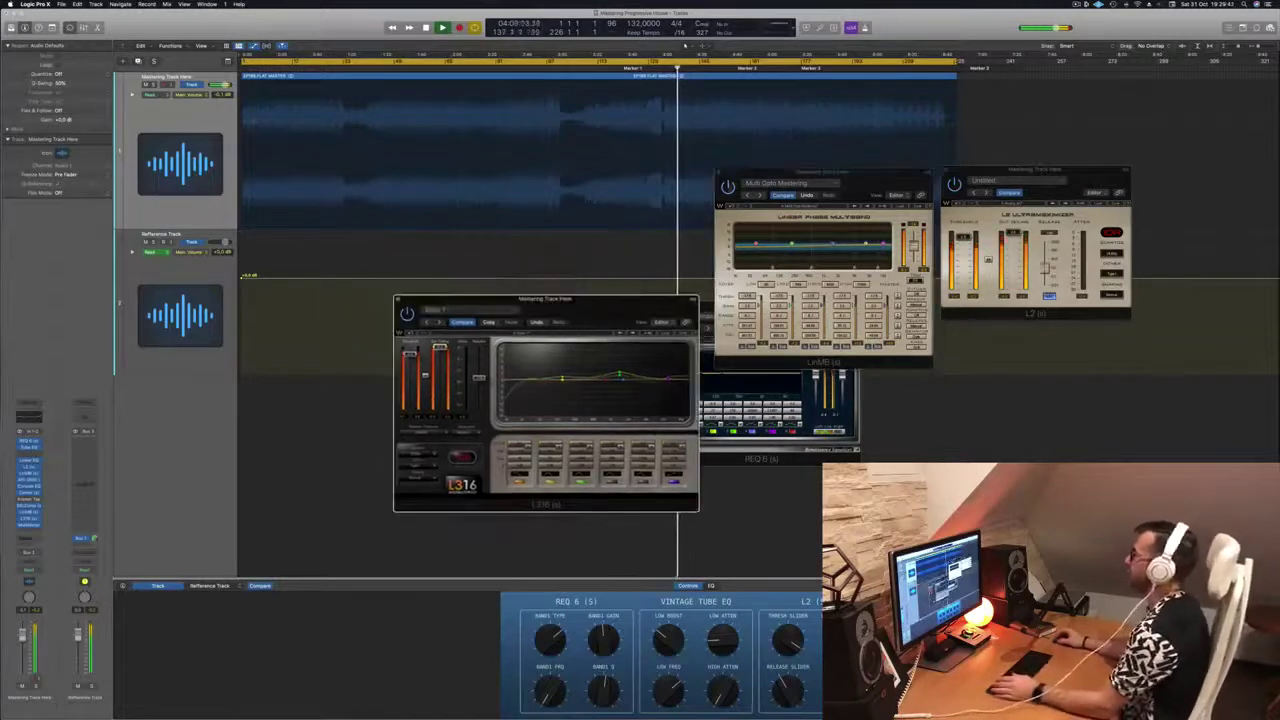
left_click_drag(822, 175, 1094, 205)
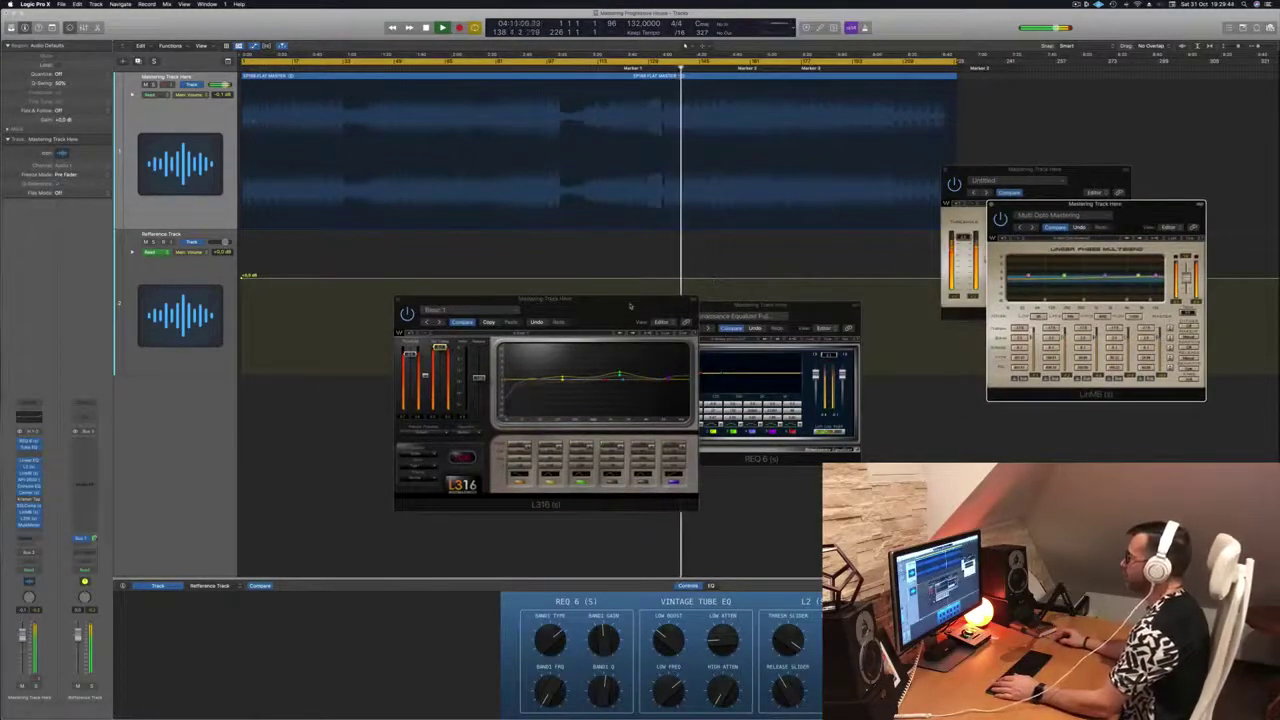
left_click_drag(630, 306, 762, 219)
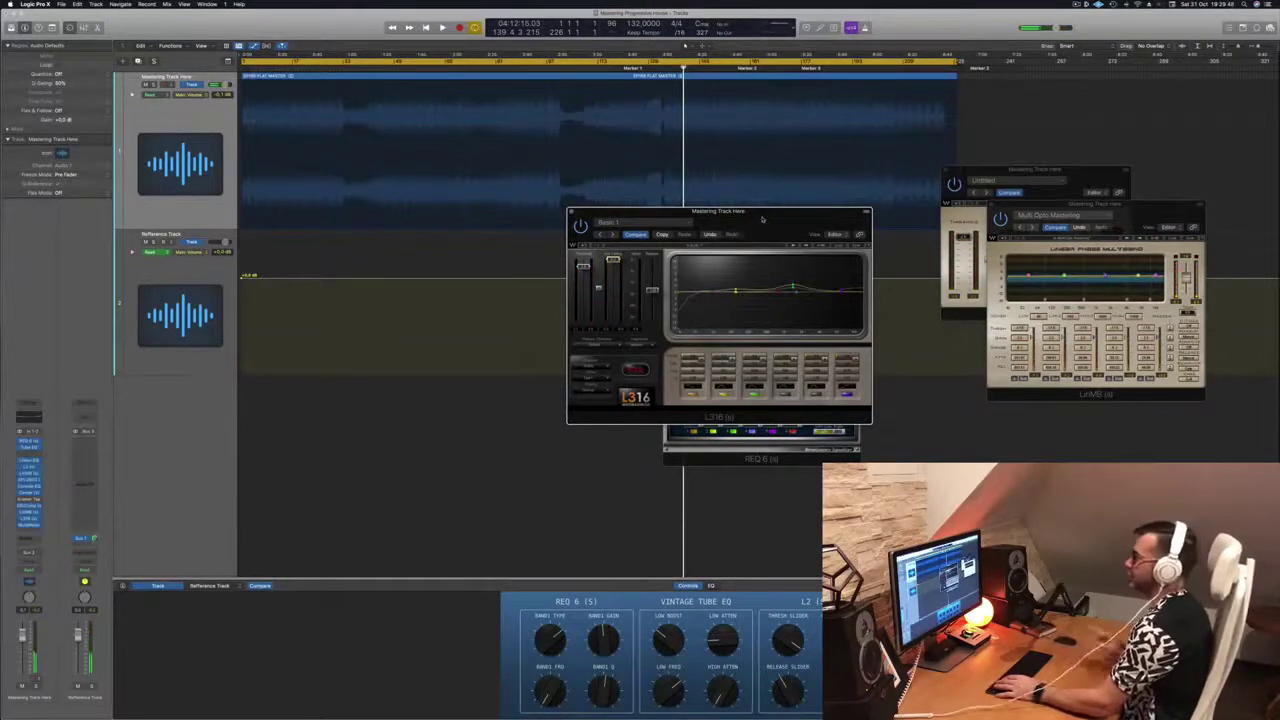
- Play the mastered track from the very beginning, with its full length fitted in the arrangement view
key("Return")
key("space")
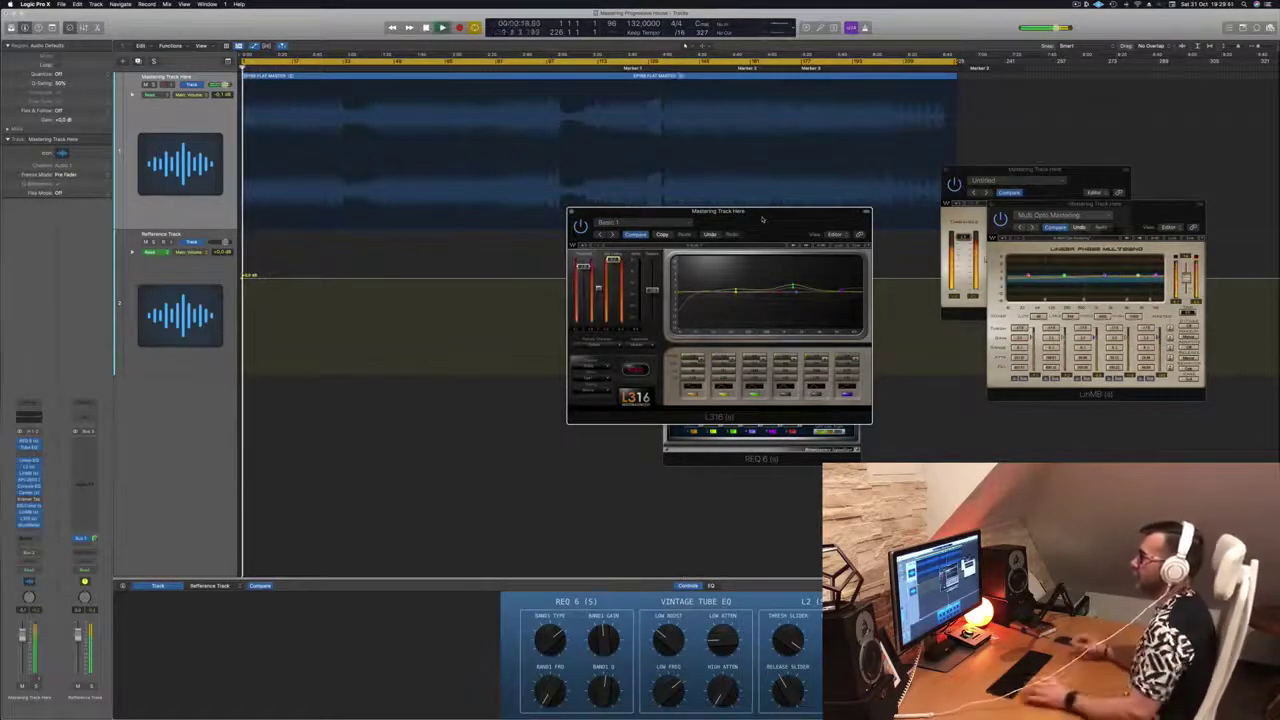
key("super+Right")
key("super+Right")
key("super+Right")
key("super+Right")
key("super+Right")
key("super+Right")
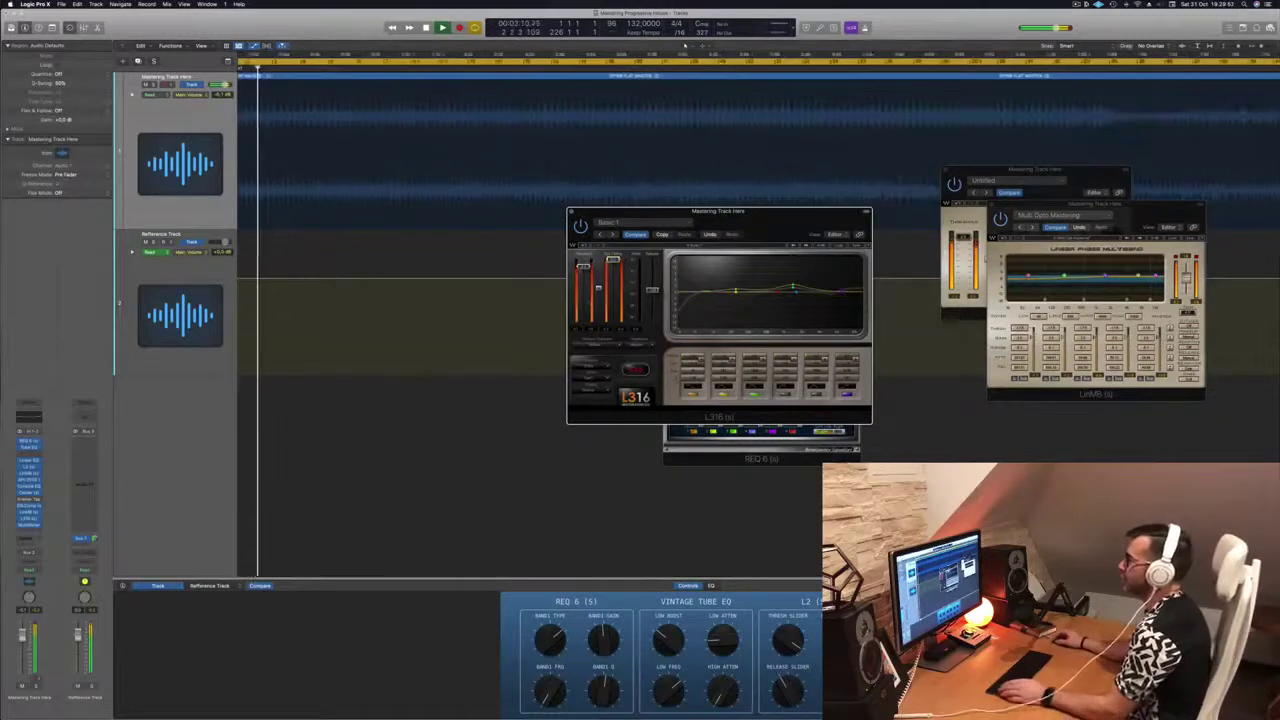
key("Return")
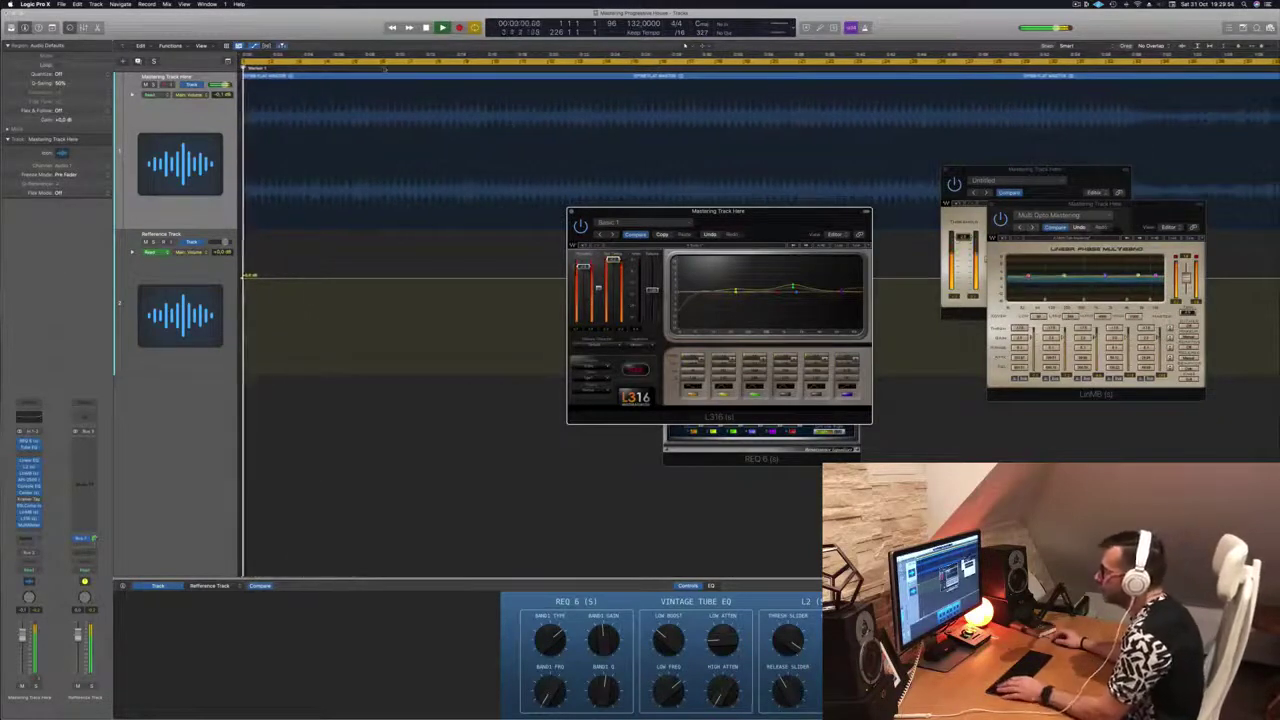
key("super+Left")
key("super+Left")
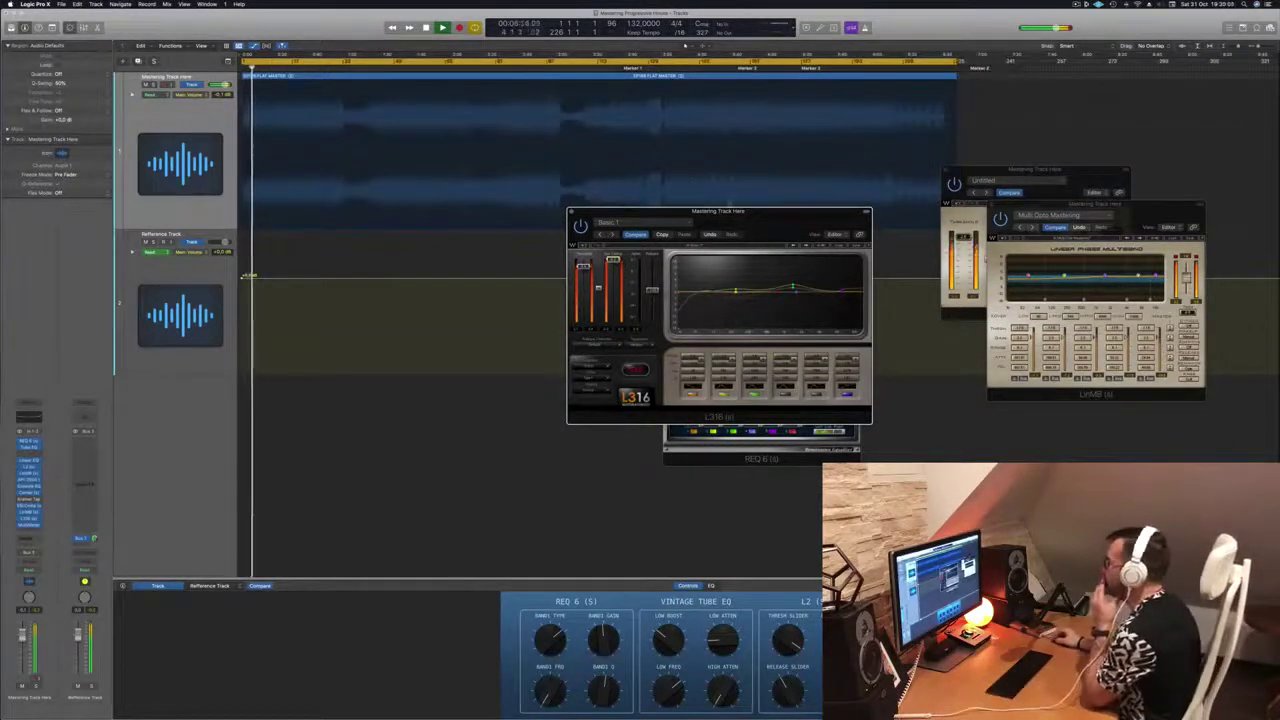
- Move the L316 aside, select the mastering audio region, and open the Vintage Tube EQ from the mastering channel
left_click_drag(745, 213, 1073, 312)
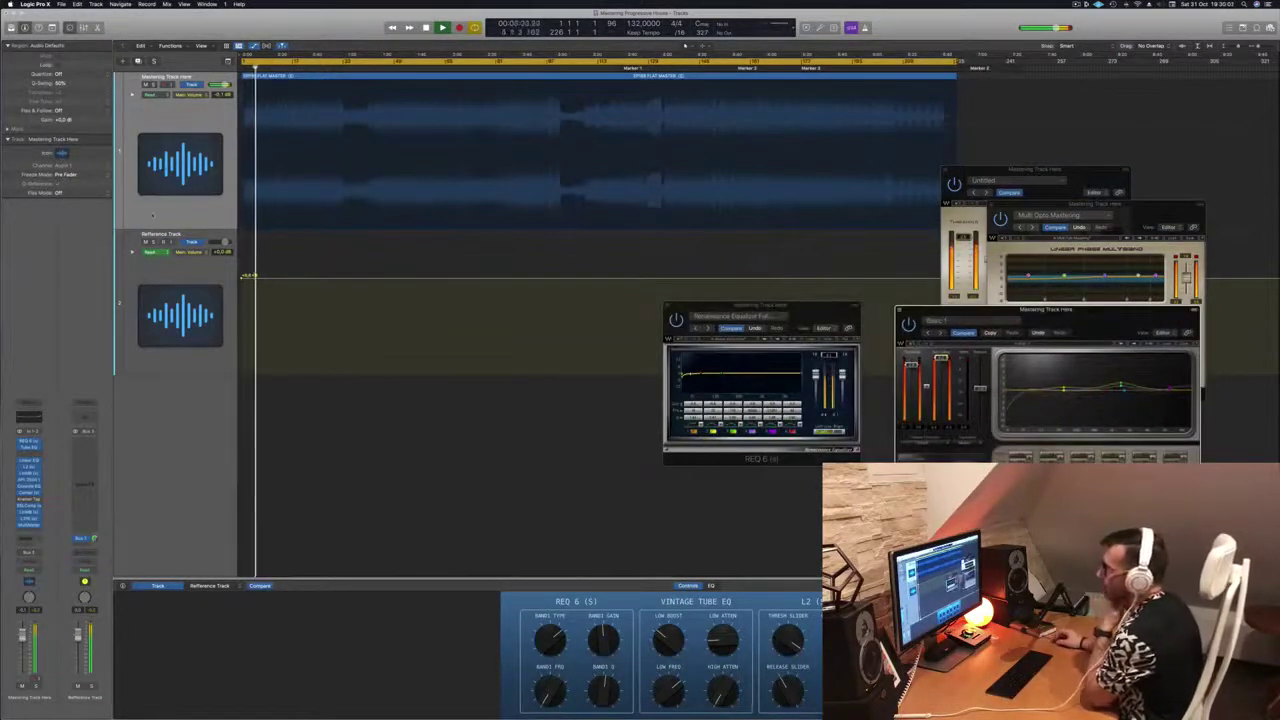
left_click(800, 76)
left_click(29, 441)
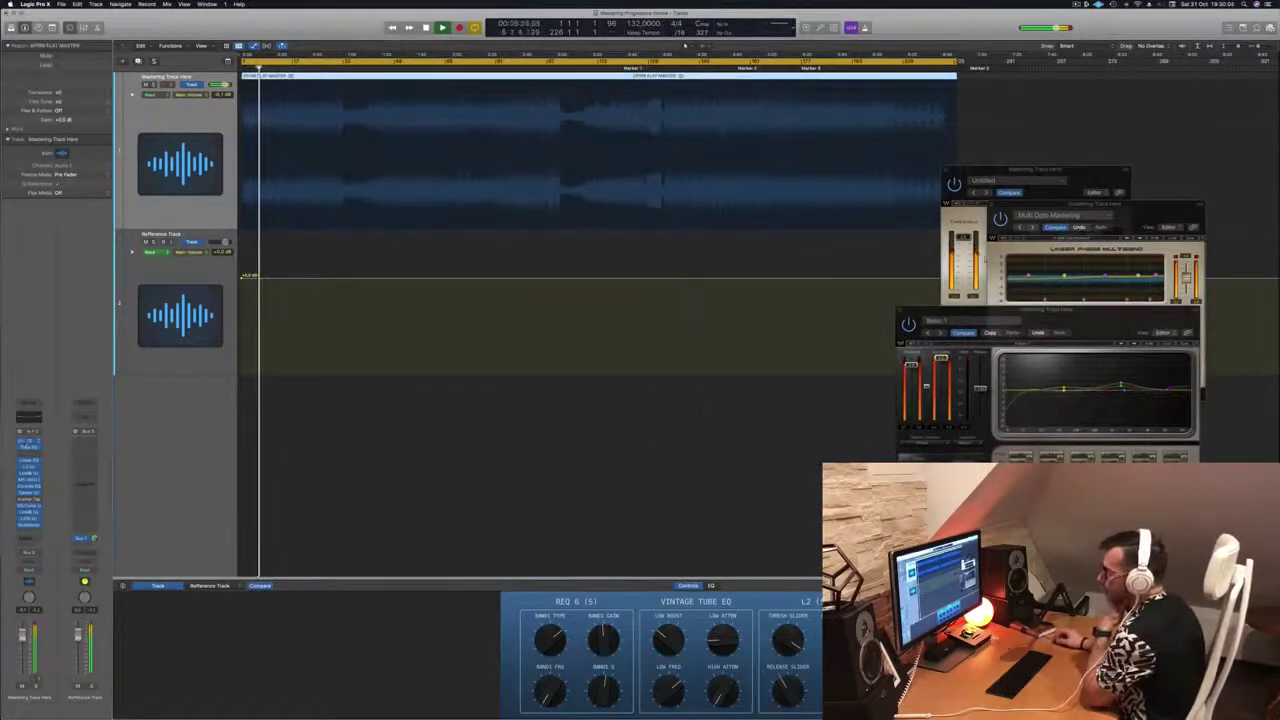
left_click(29, 441)
left_click(29, 448)
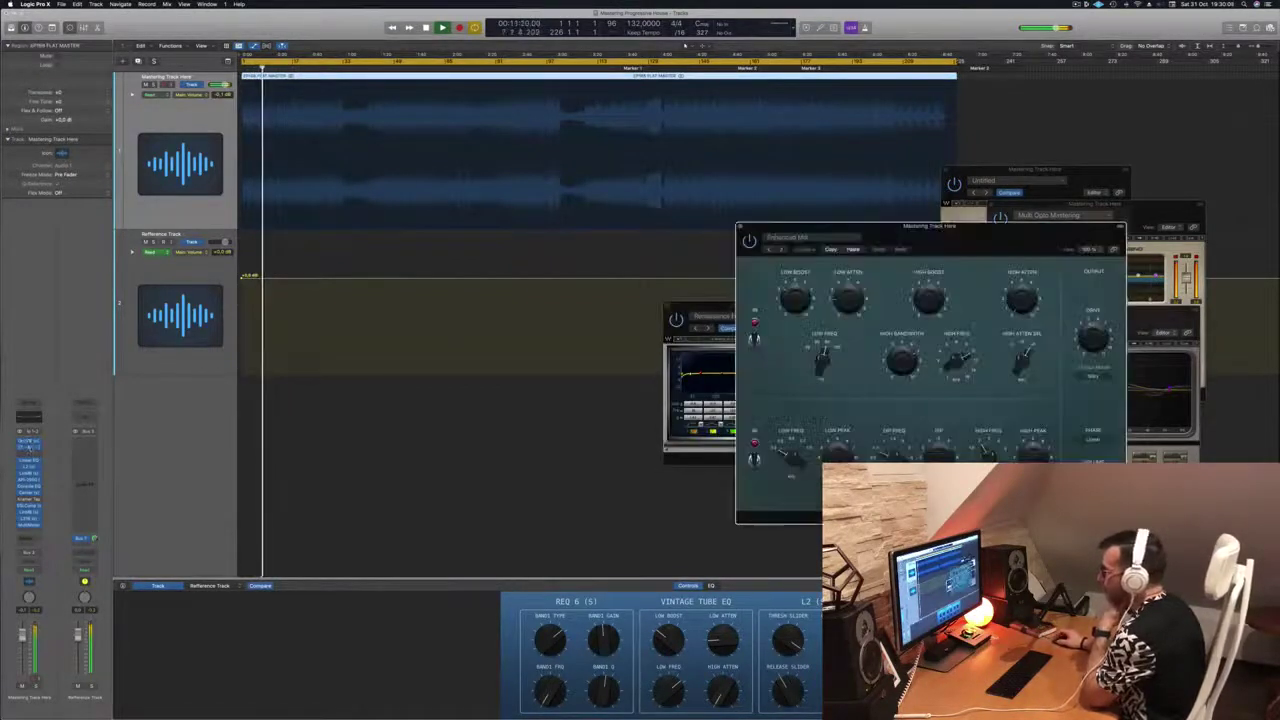
- Move the REQ 6 aside and close it, and open the Linear Phase EQ, placing its window over the Vintage Tube EQ
left_click_drag(707, 308, 413, 281)
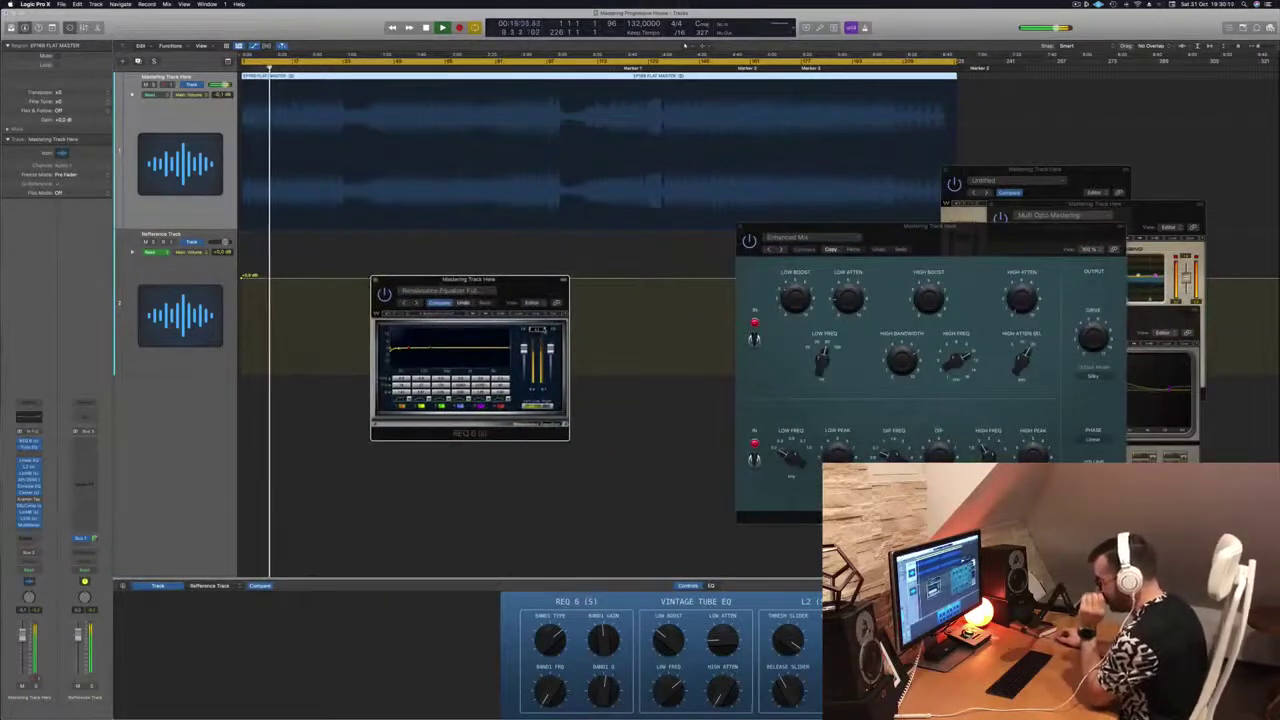
left_click(375, 280)
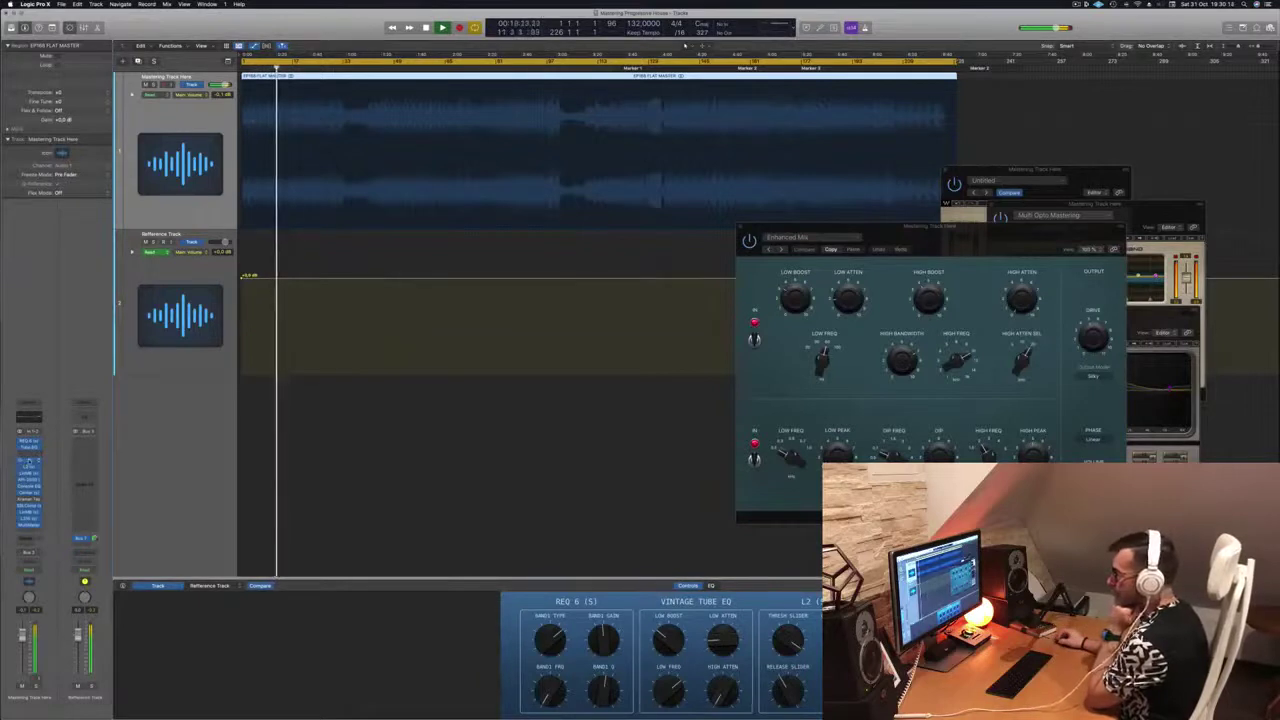
left_click(29, 462)
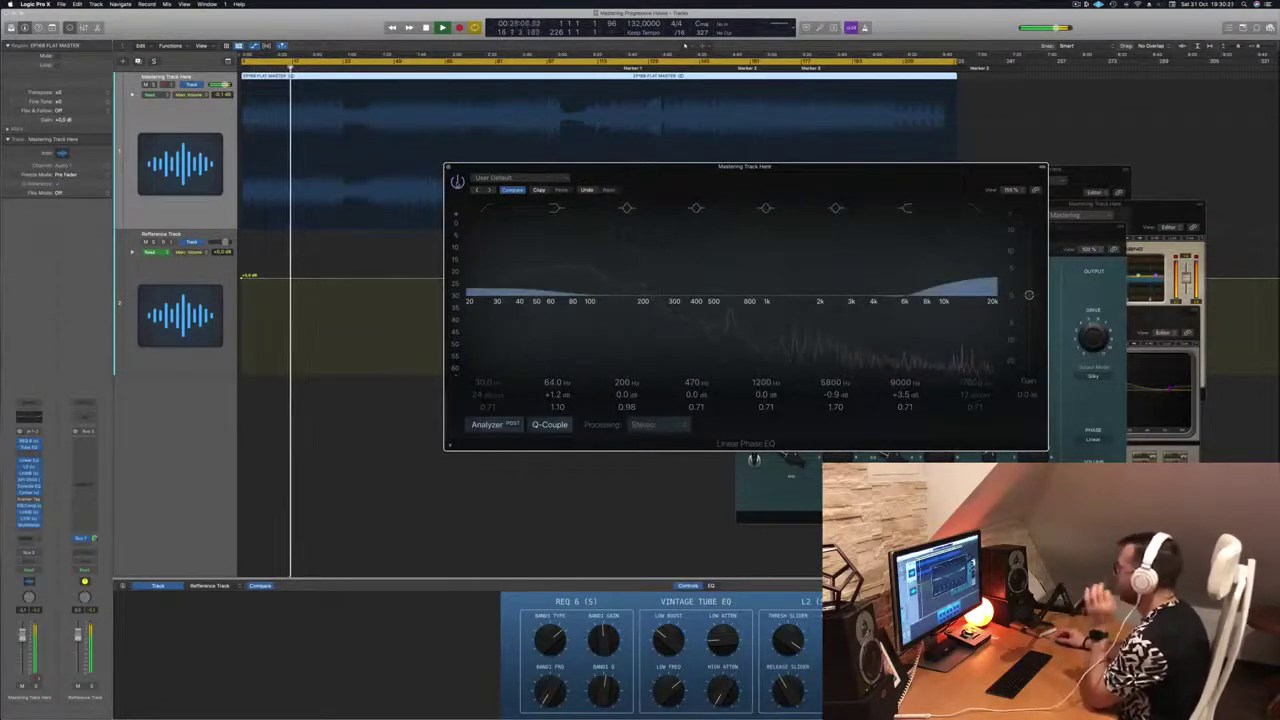
left_click_drag(835, 172, 762, 172)
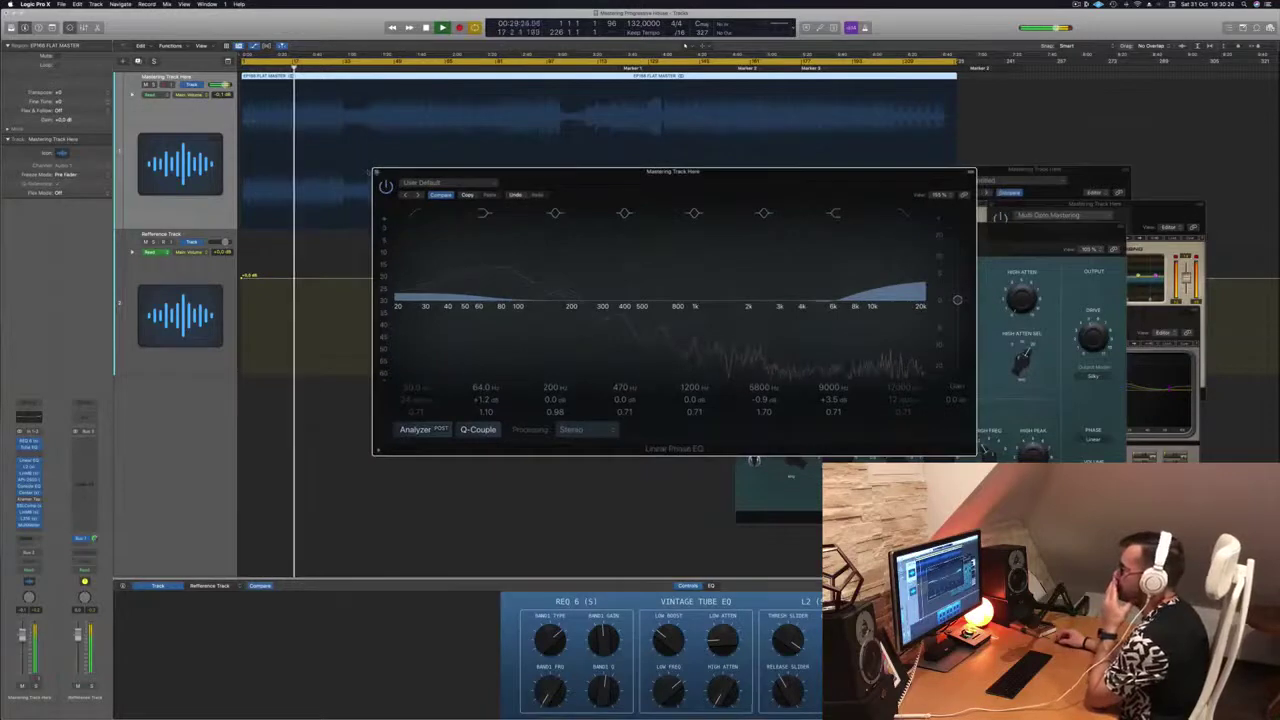
- Close the Linear Phase EQ and bring the L2 to the front, placing its window beside the Vintage Tube EQ
left_click(374, 169)
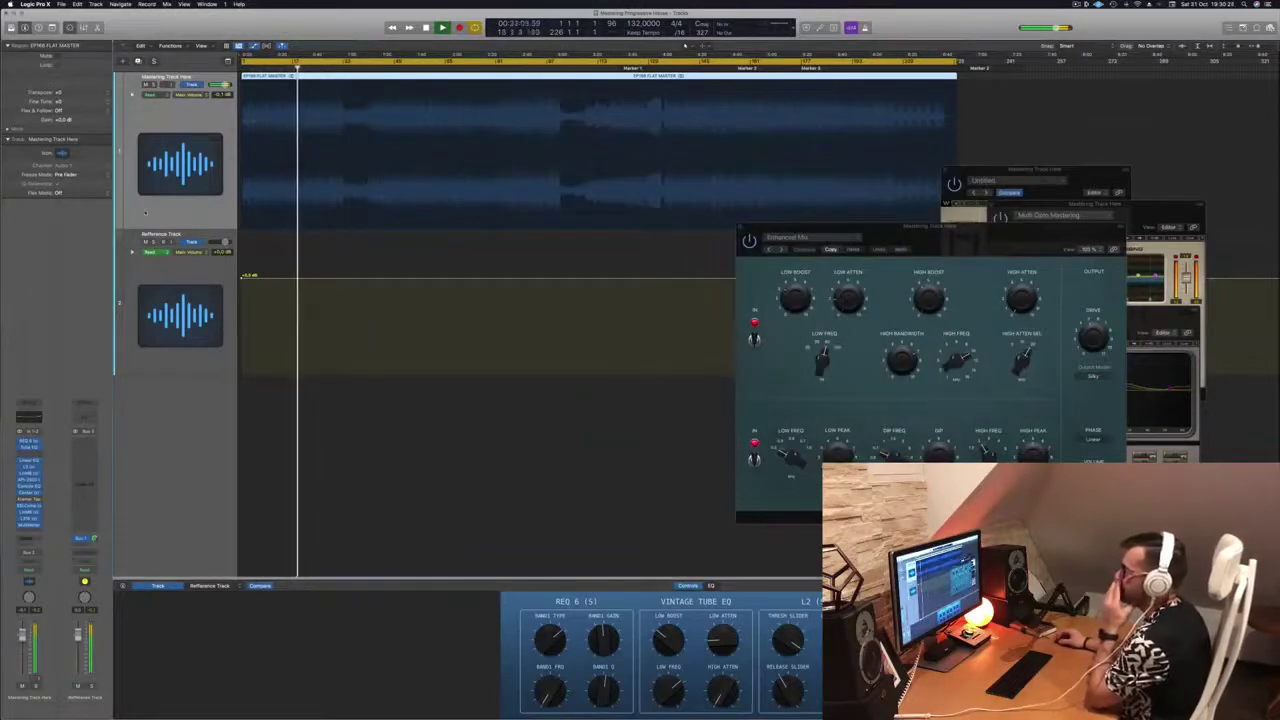
left_click(29, 468)
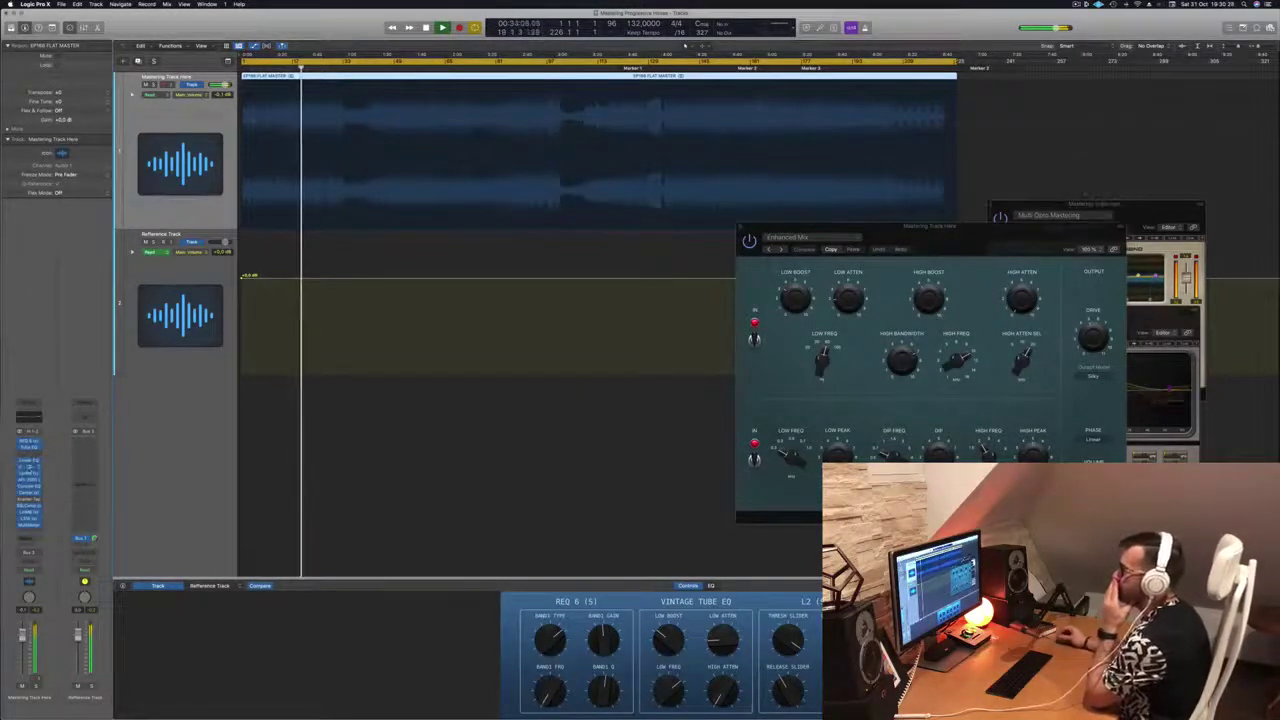
left_click(29, 468)
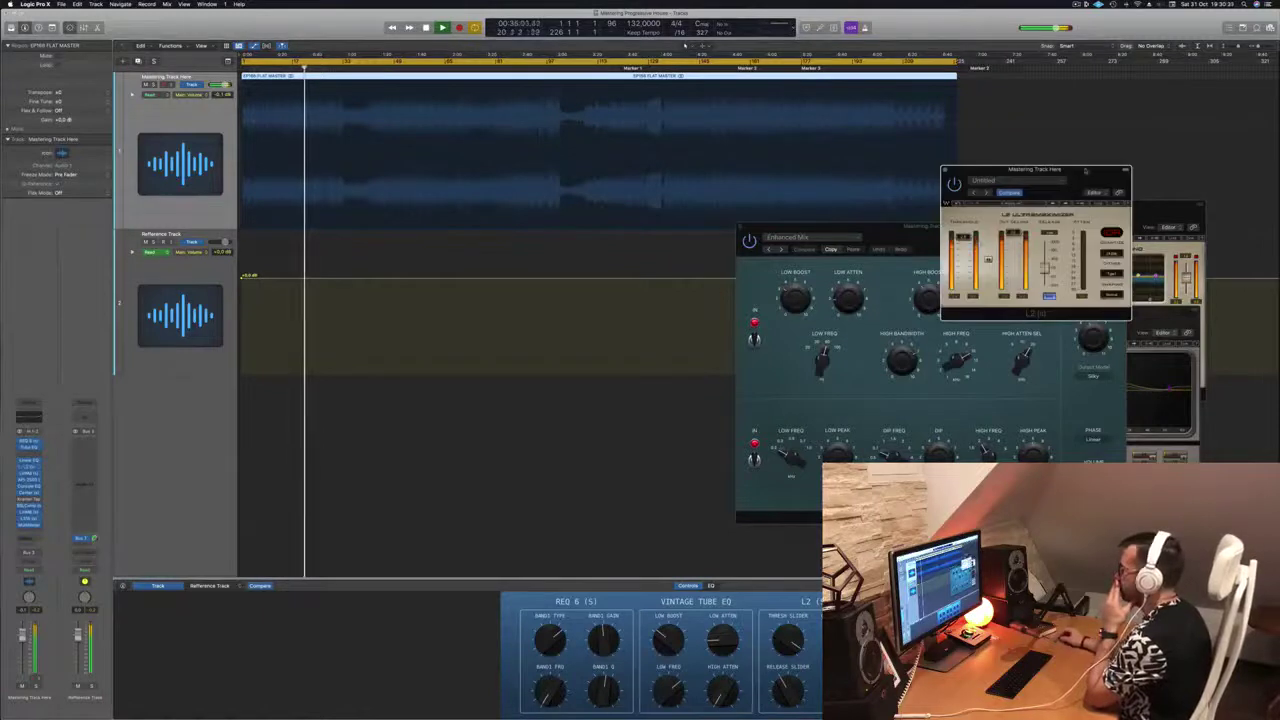
left_click_drag(1080, 172, 683, 228)
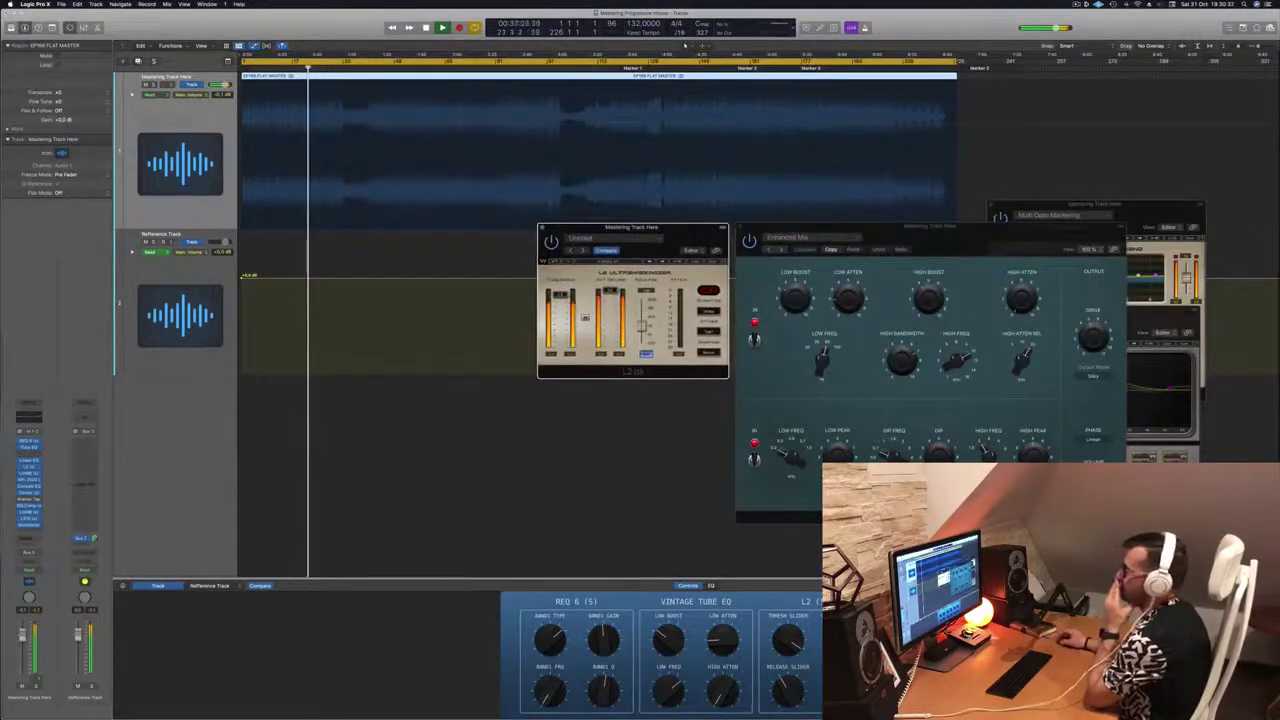
- Open the Adaptive Multi Electro LinMB beside the L2 and the API-2500 over the L2's lower part
left_click(29, 512)
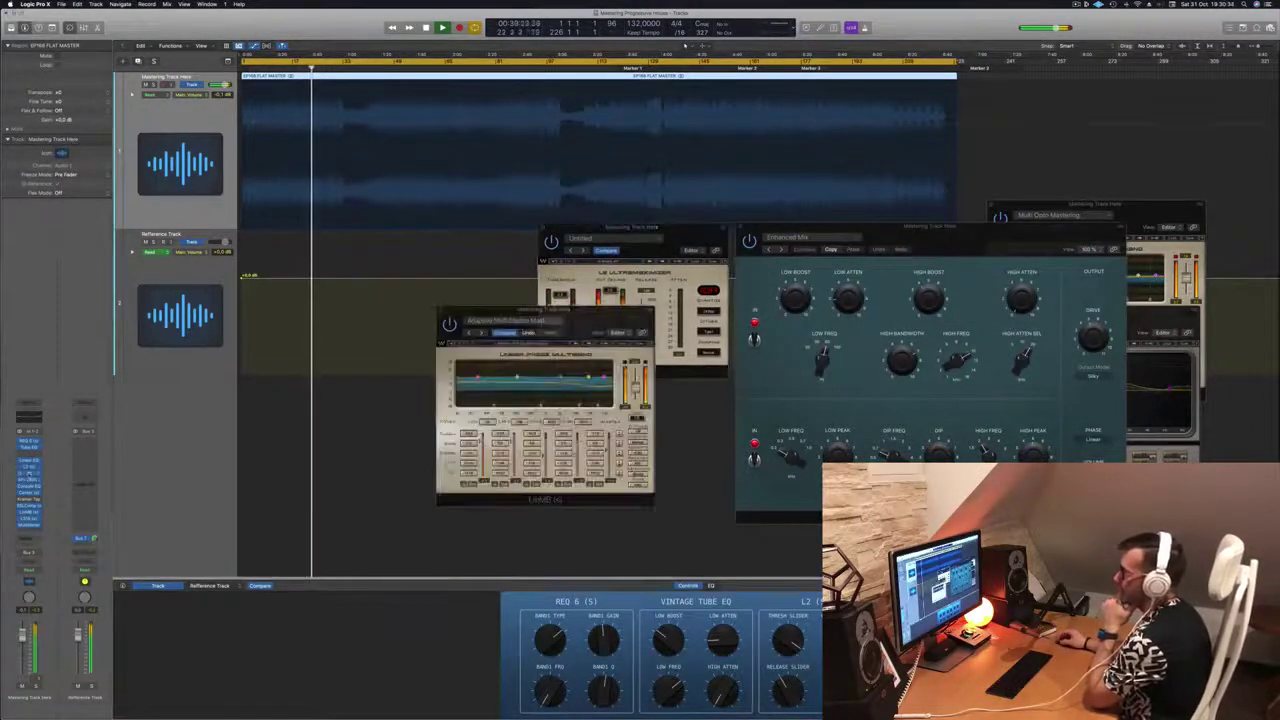
left_click_drag(609, 320, 911, 234)
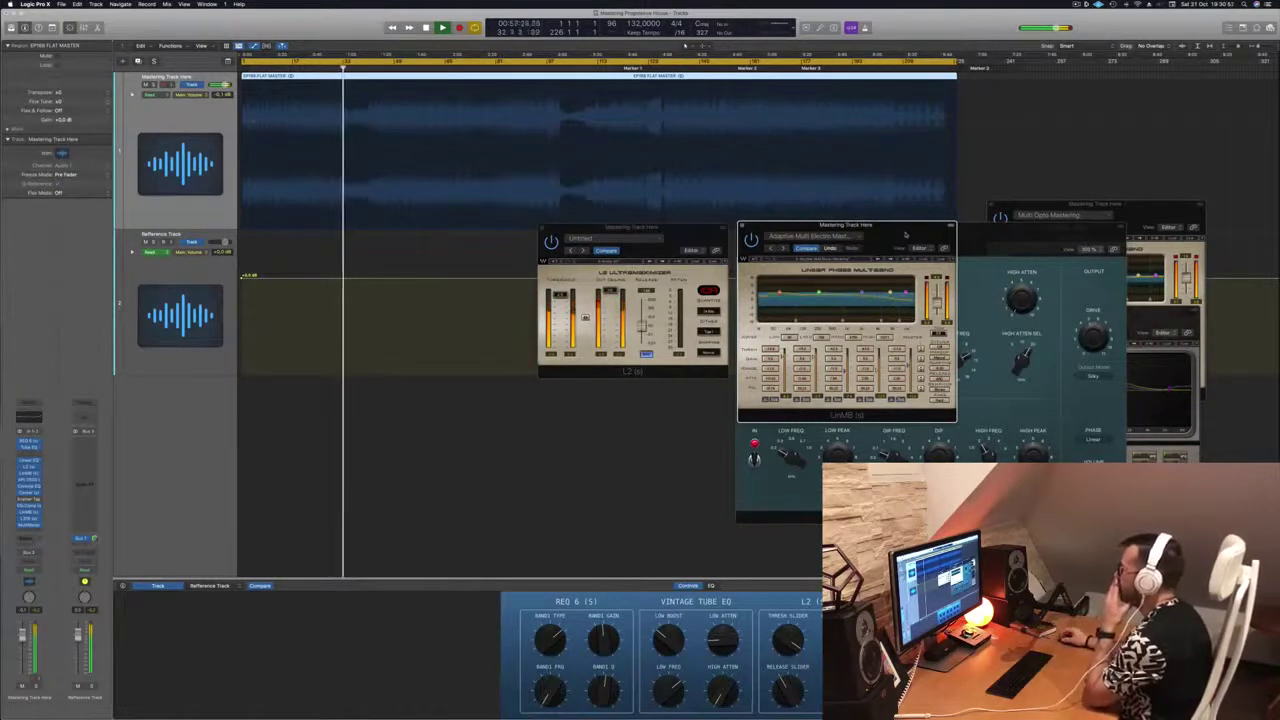
mouse_move(903, 235)
left_mouse_down()
mouse_move(865, 243)
mouse_move(898, 240)
left_mouse_up()
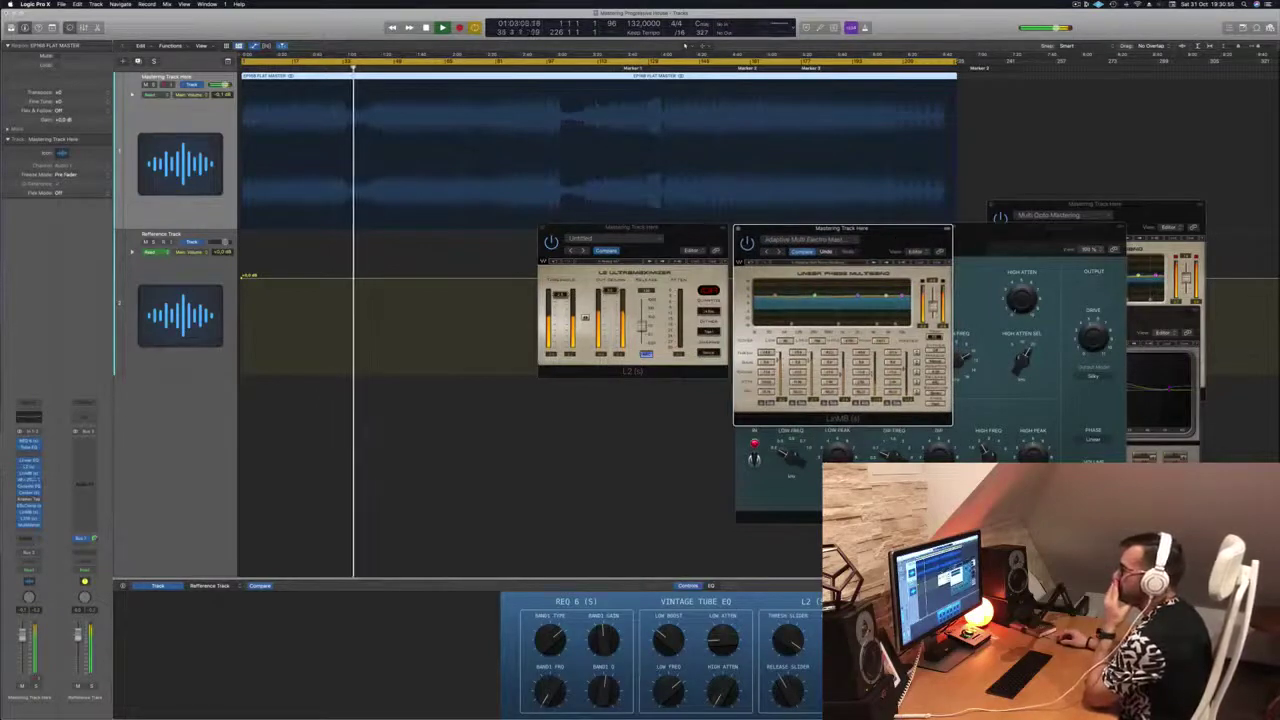
left_click(29, 480)
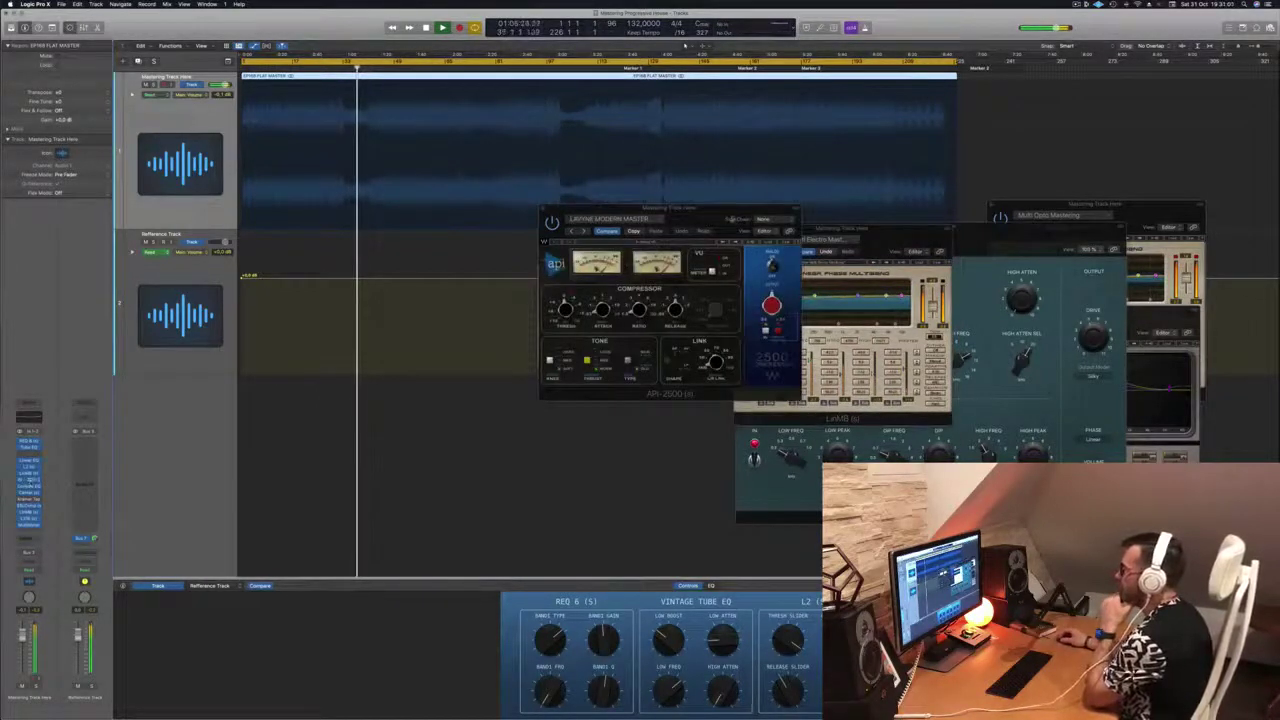
left_click_drag(680, 211, 673, 270)
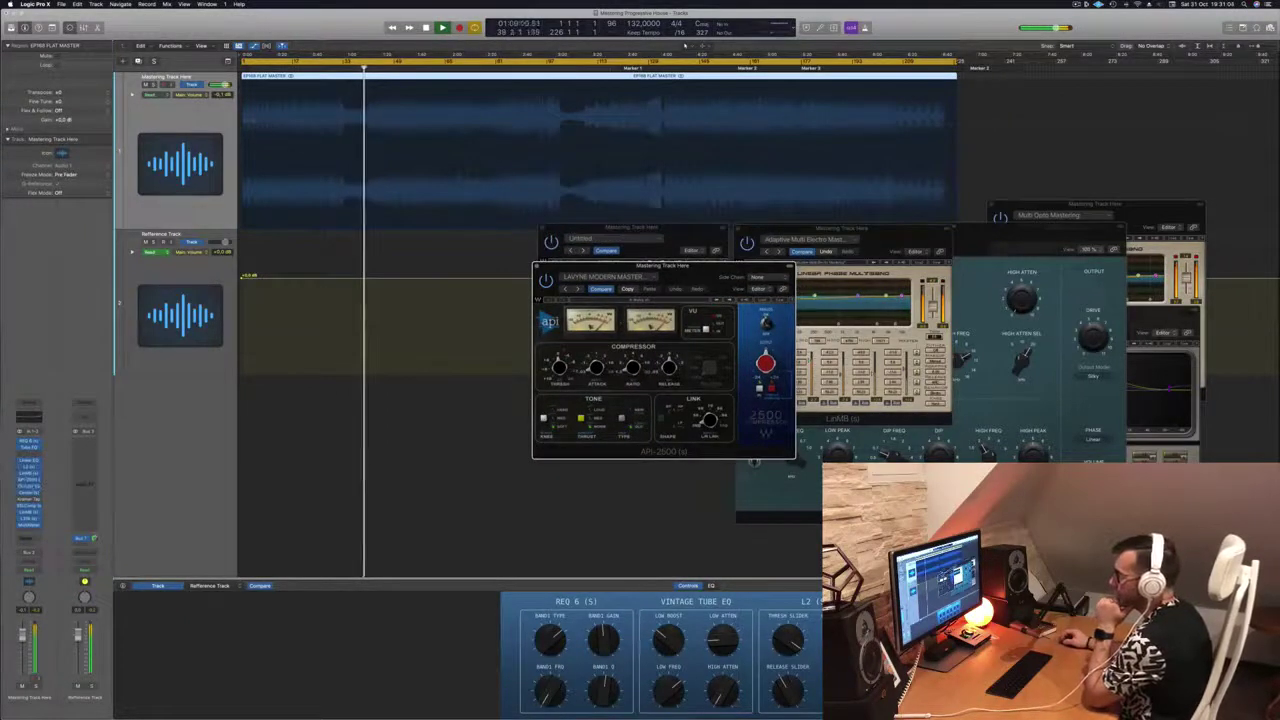
- View the Vintage Console EQ from the mastering channel, then close it and bring the API-2500 forward
left_click(29, 487)
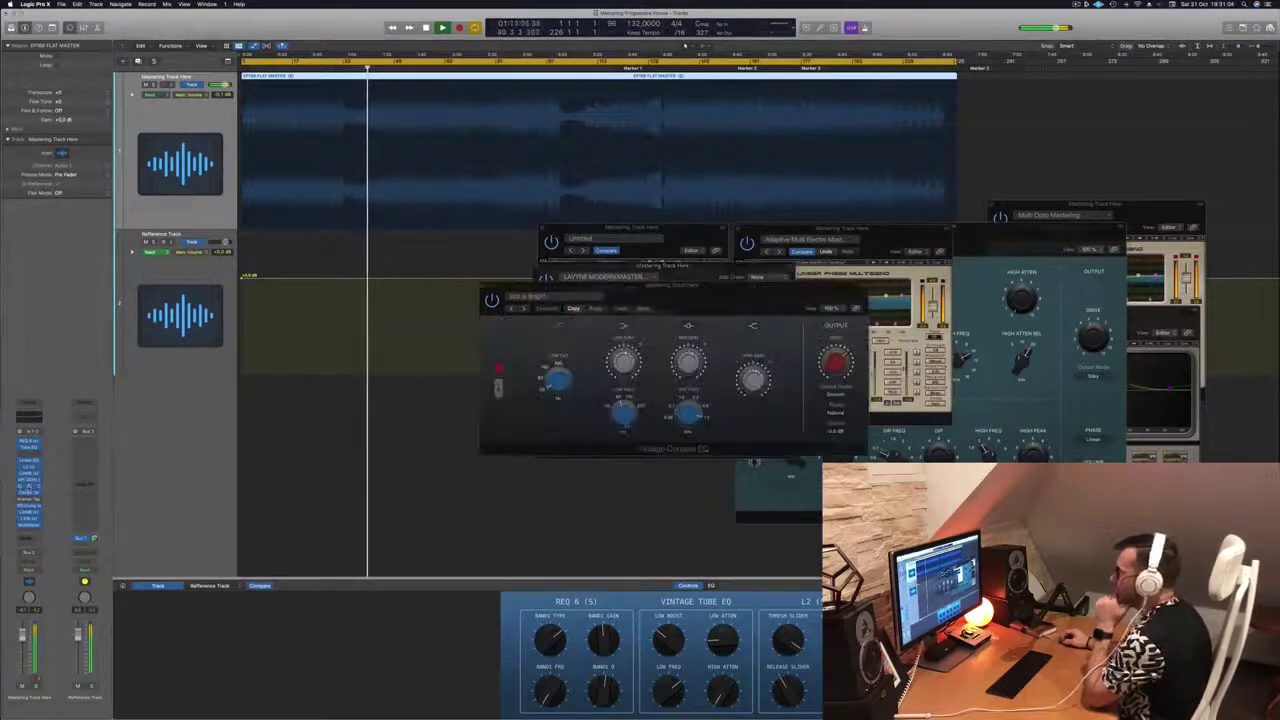
left_click_drag(721, 296, 668, 314)
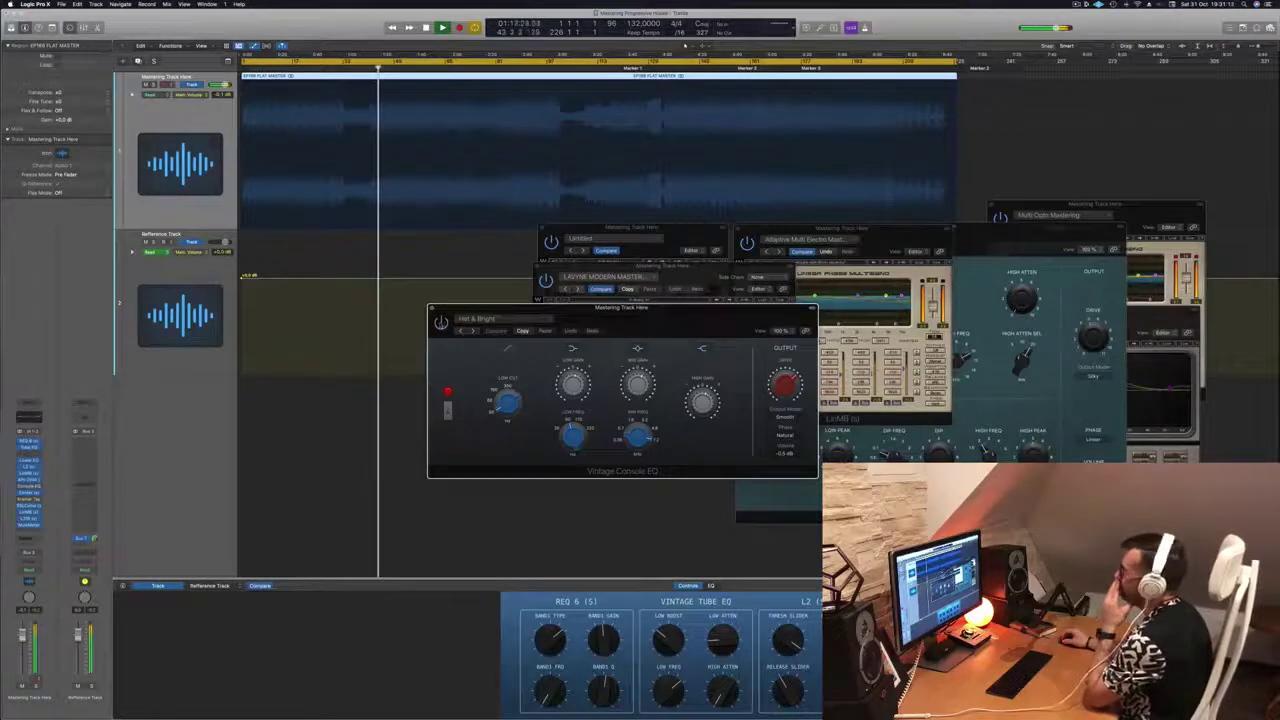
left_click_drag(680, 318, 720, 317)
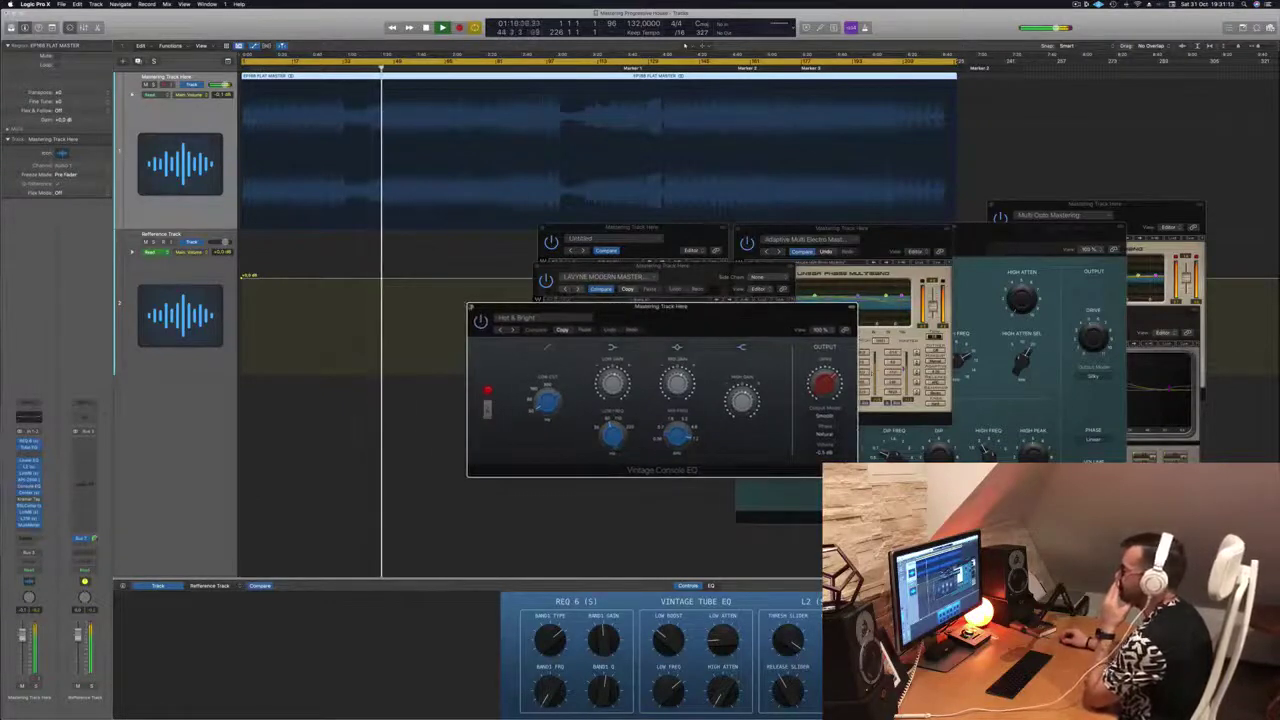
left_click(471, 307)
left_click(718, 267)
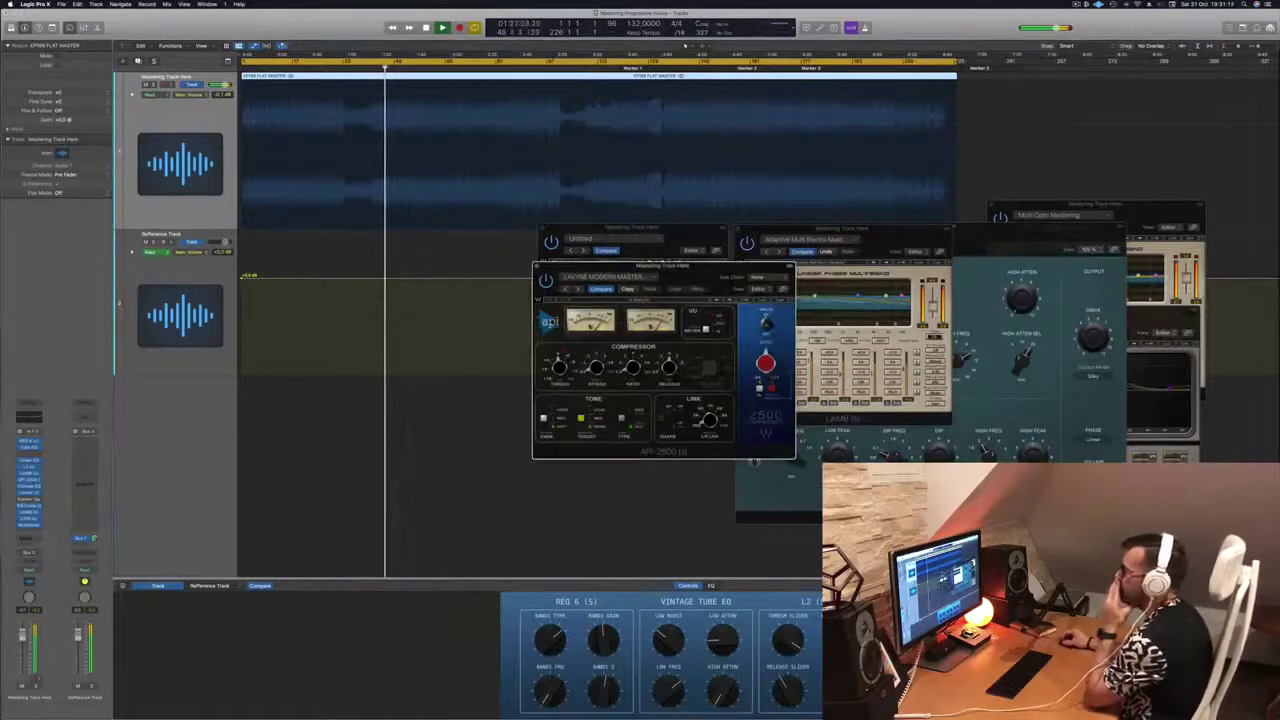
- Open the Center plug-in from the mastering channel to view its settings over the API-2500, and close it
left_click(30, 493)
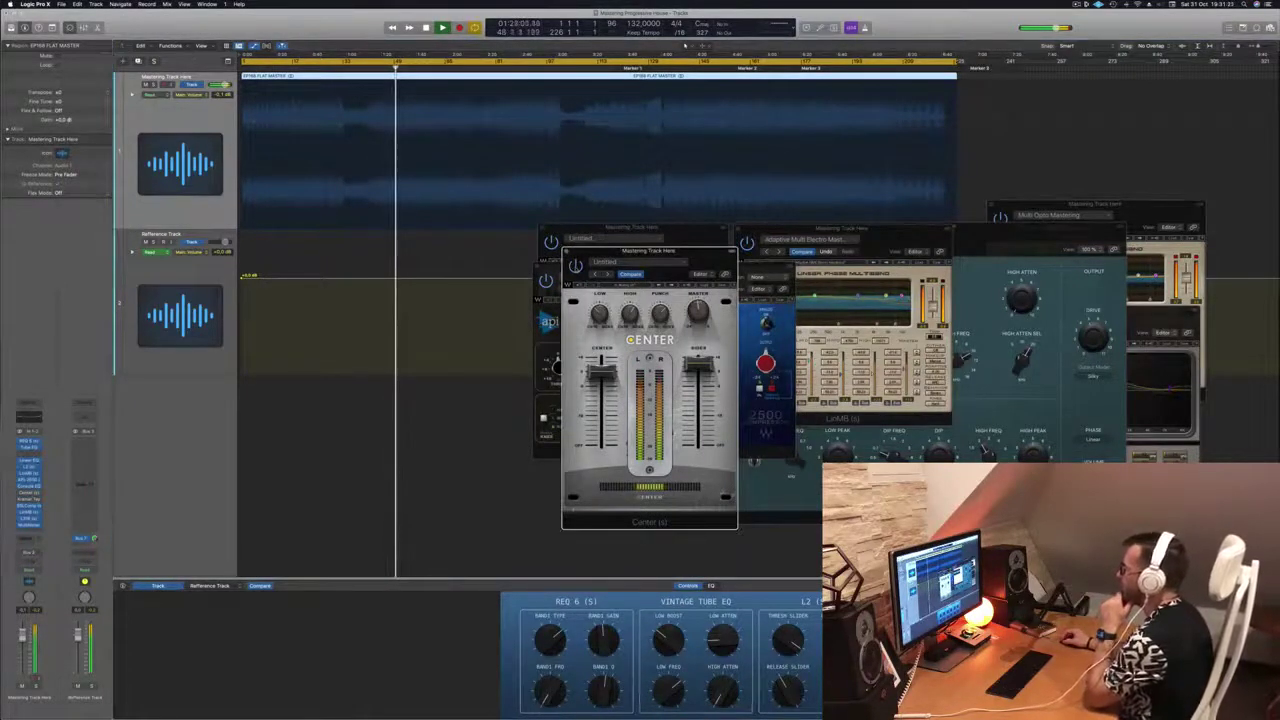
left_click_drag(595, 253, 623, 258)
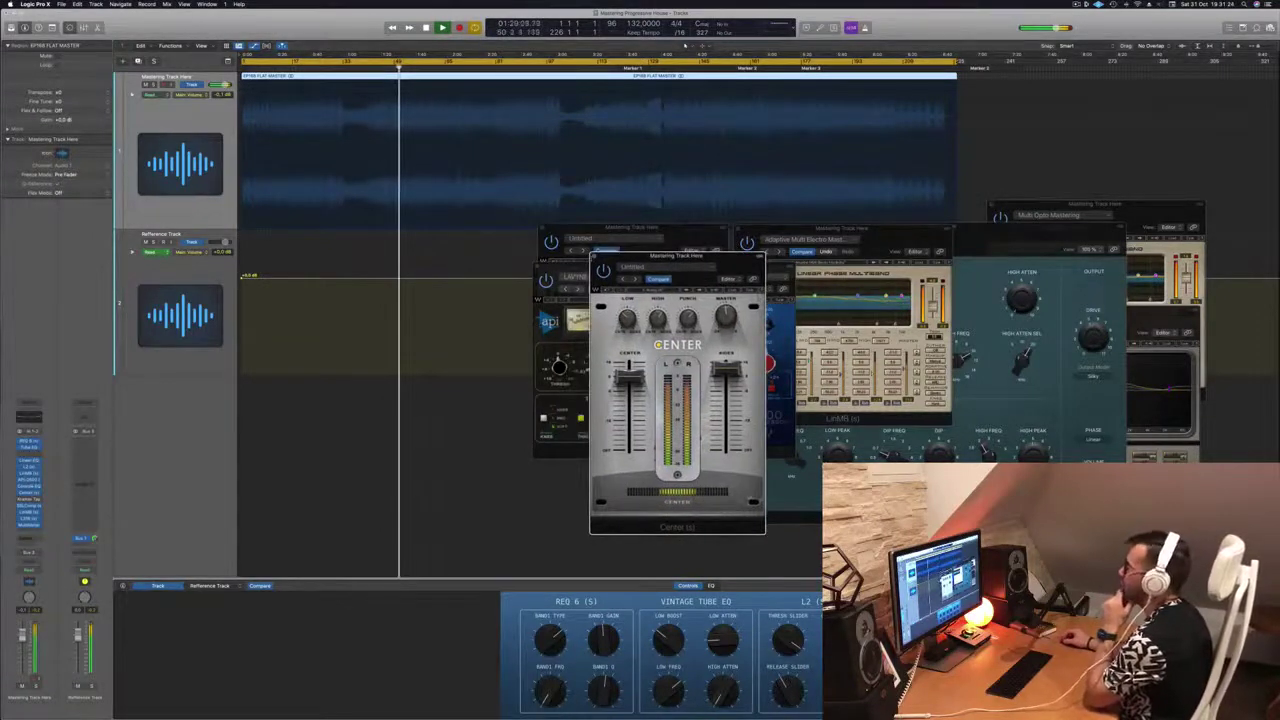
left_click(594, 257)
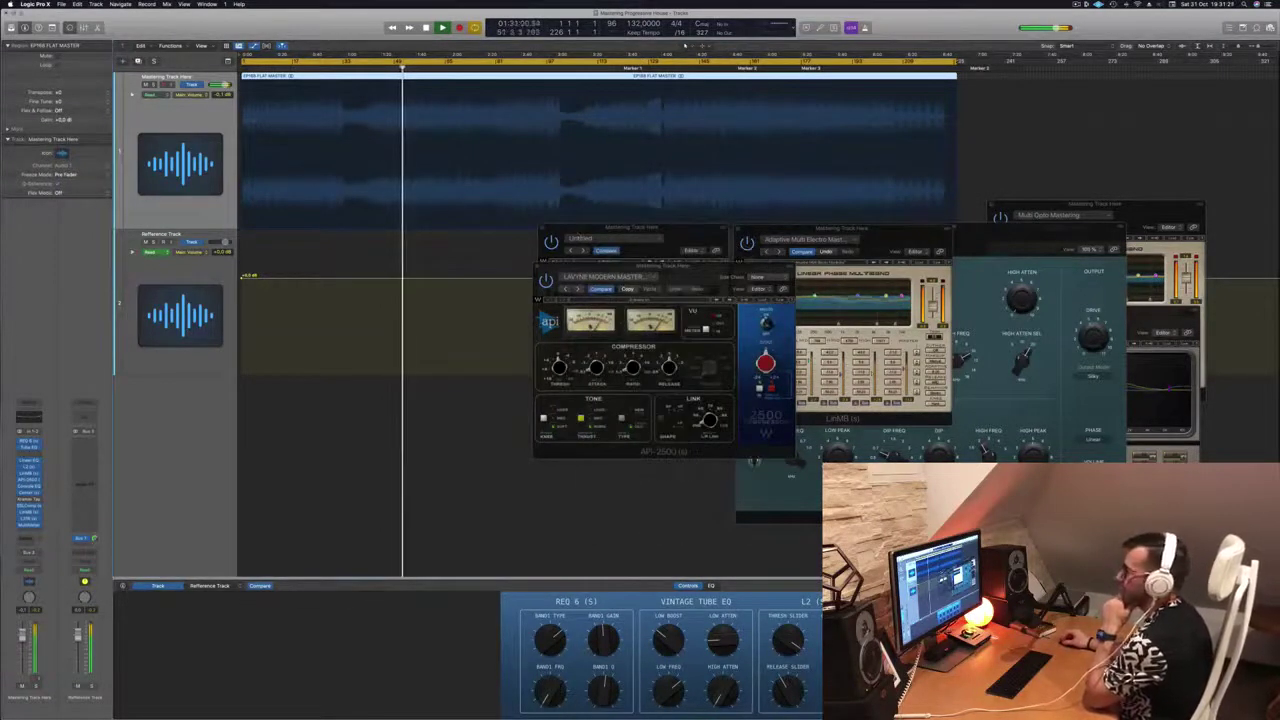
- Open the SSLComp and bring the Multi Opto Mastering LinMB to the front, placing it beside the other LinMB
left_click(29, 507)
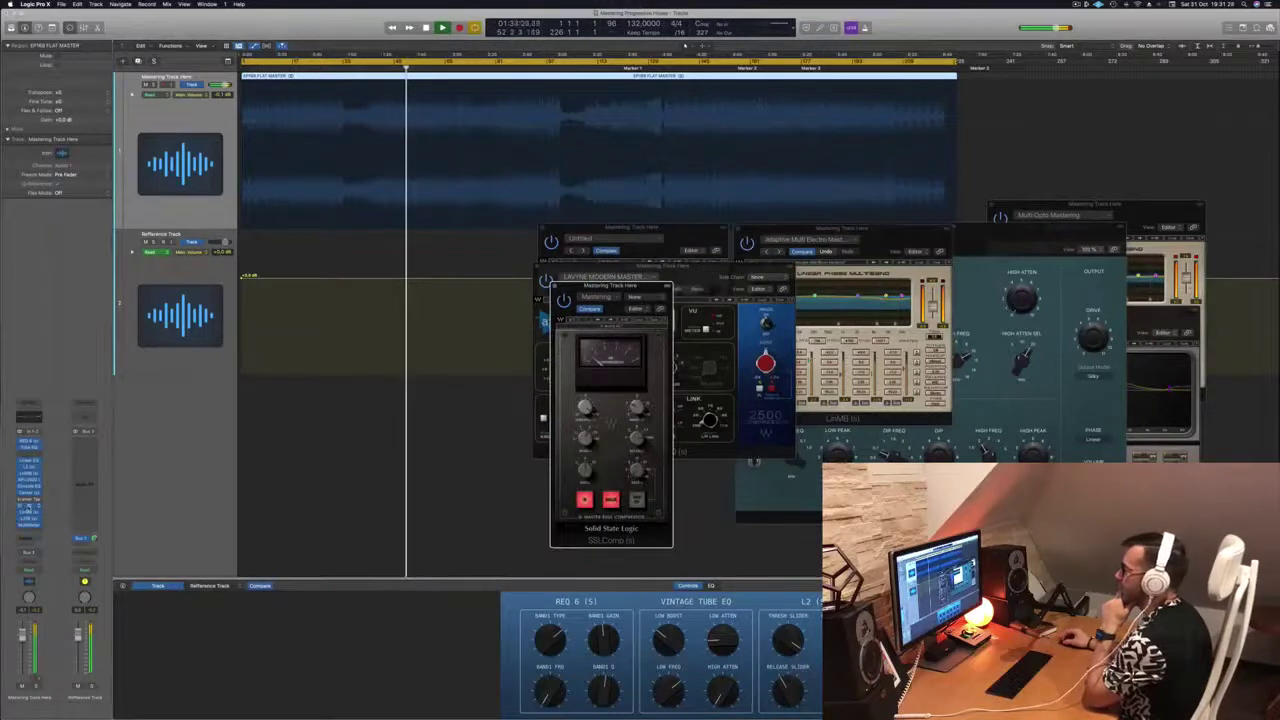
left_click(31, 513)
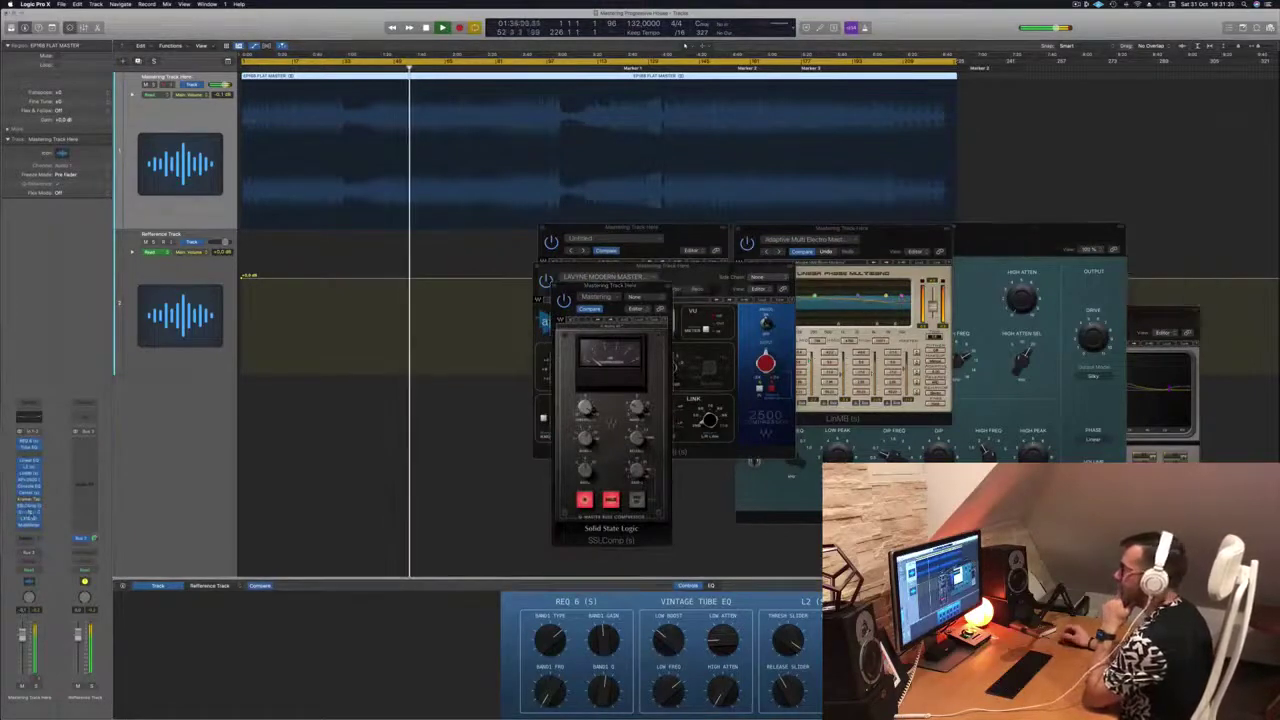
left_click(32, 514)
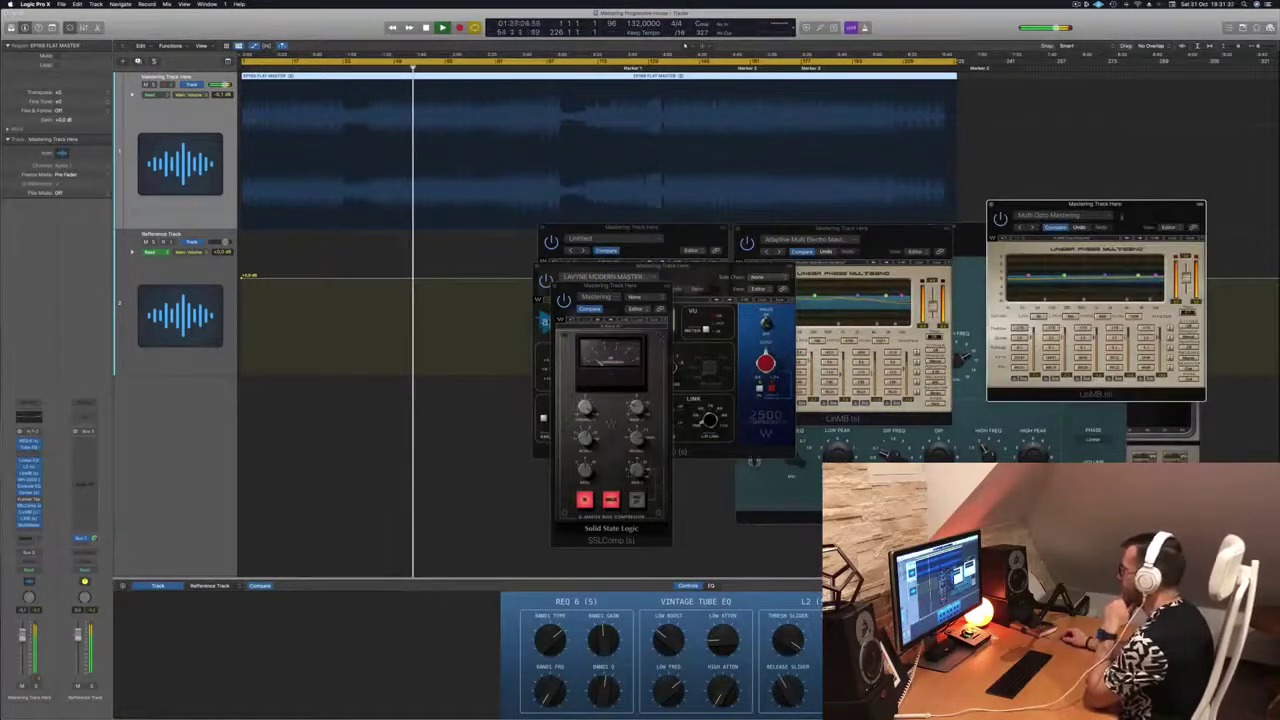
left_click_drag(1121, 217, 1133, 246)
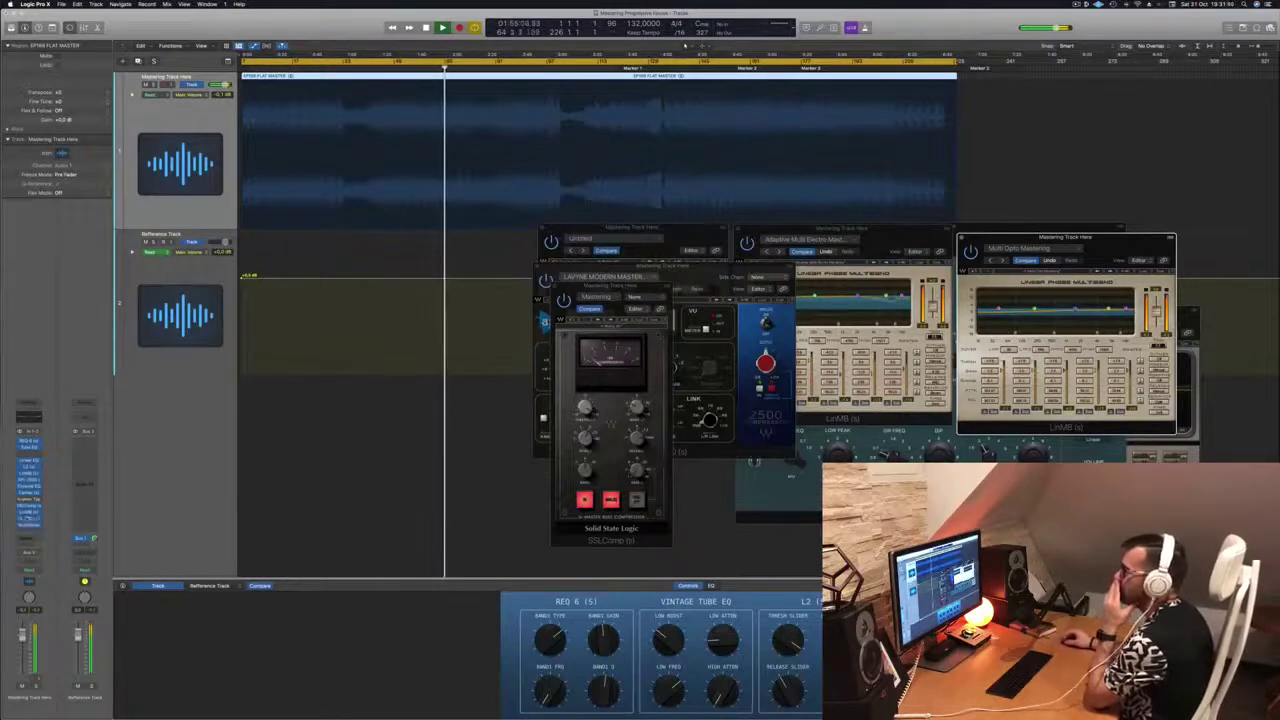
- Bring the L316 to the front and move its window over the SSLComp, clear of both LinMB windows
left_click(29, 519)
left_click(28, 519)
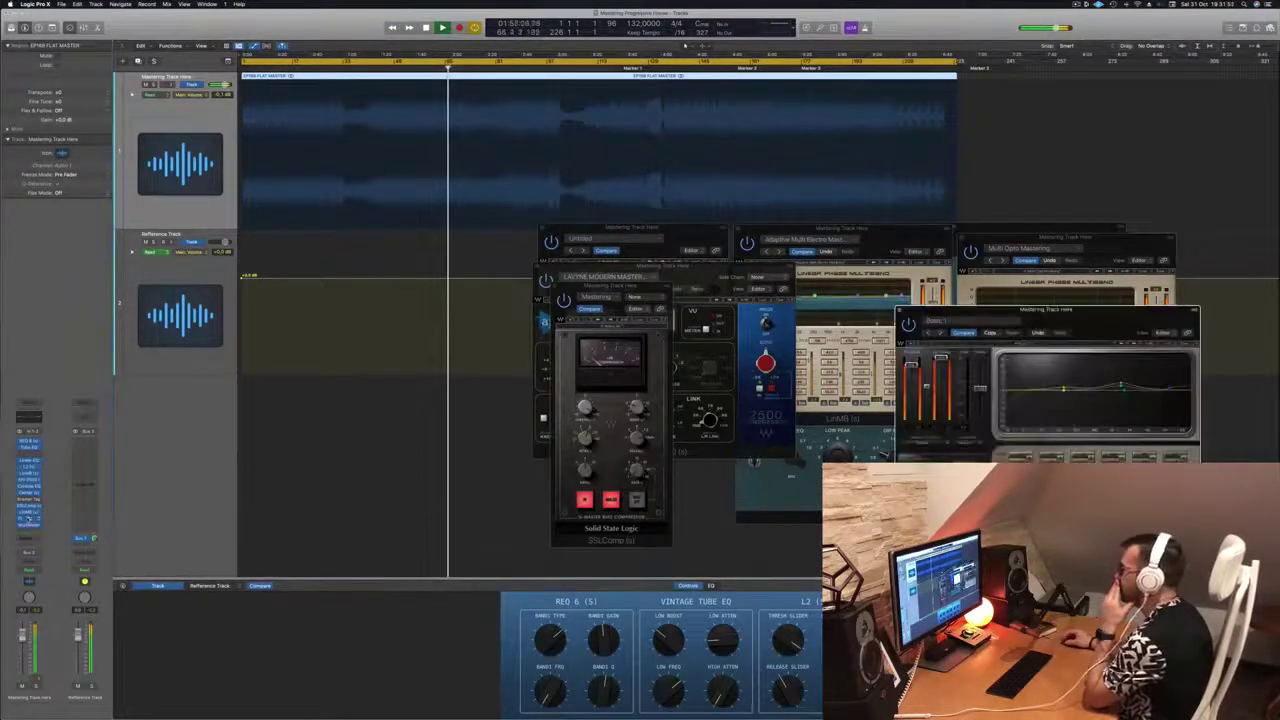
left_click_drag(1058, 311, 465, 277)
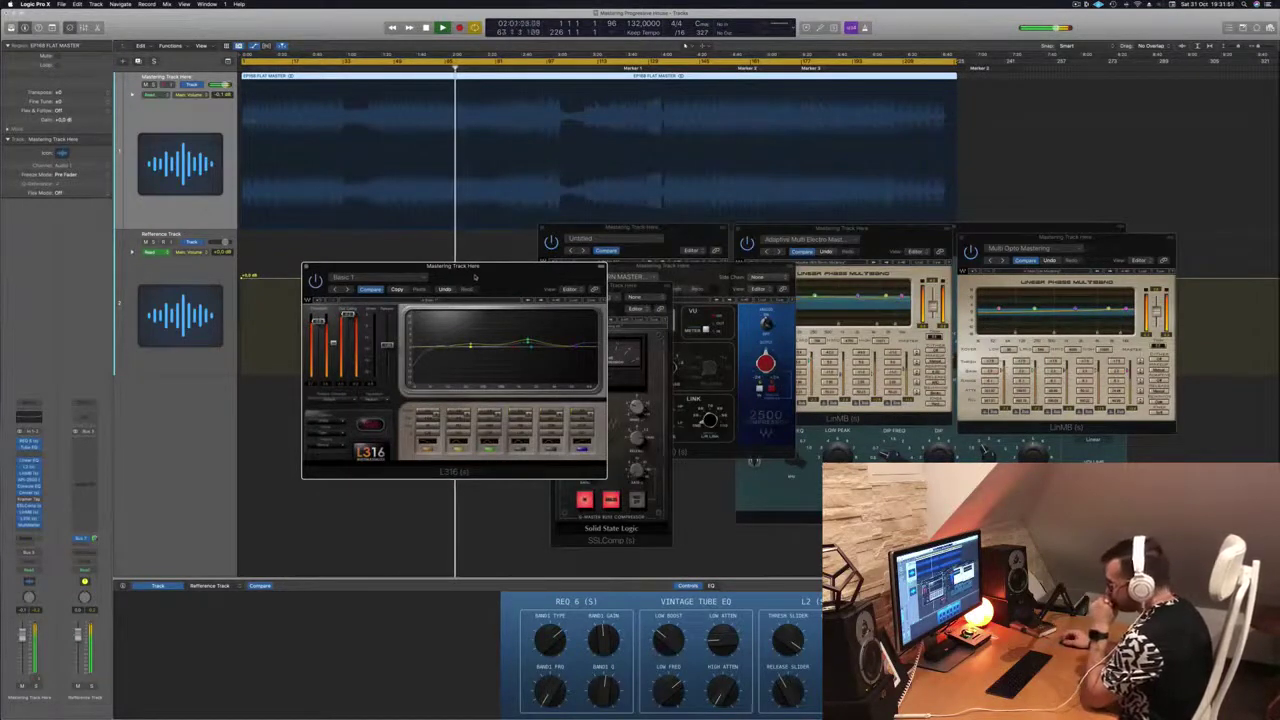
left_click_drag(475, 277, 491, 285)
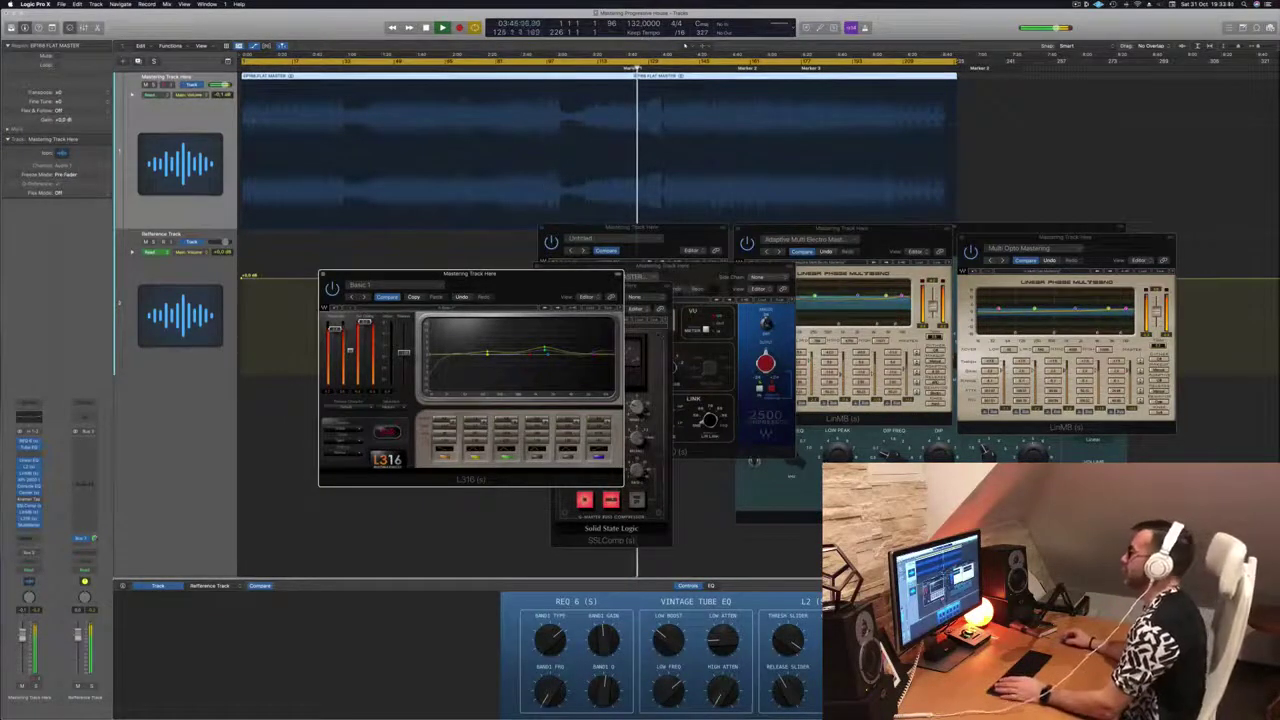
left_click_drag(533, 276, 604, 284)
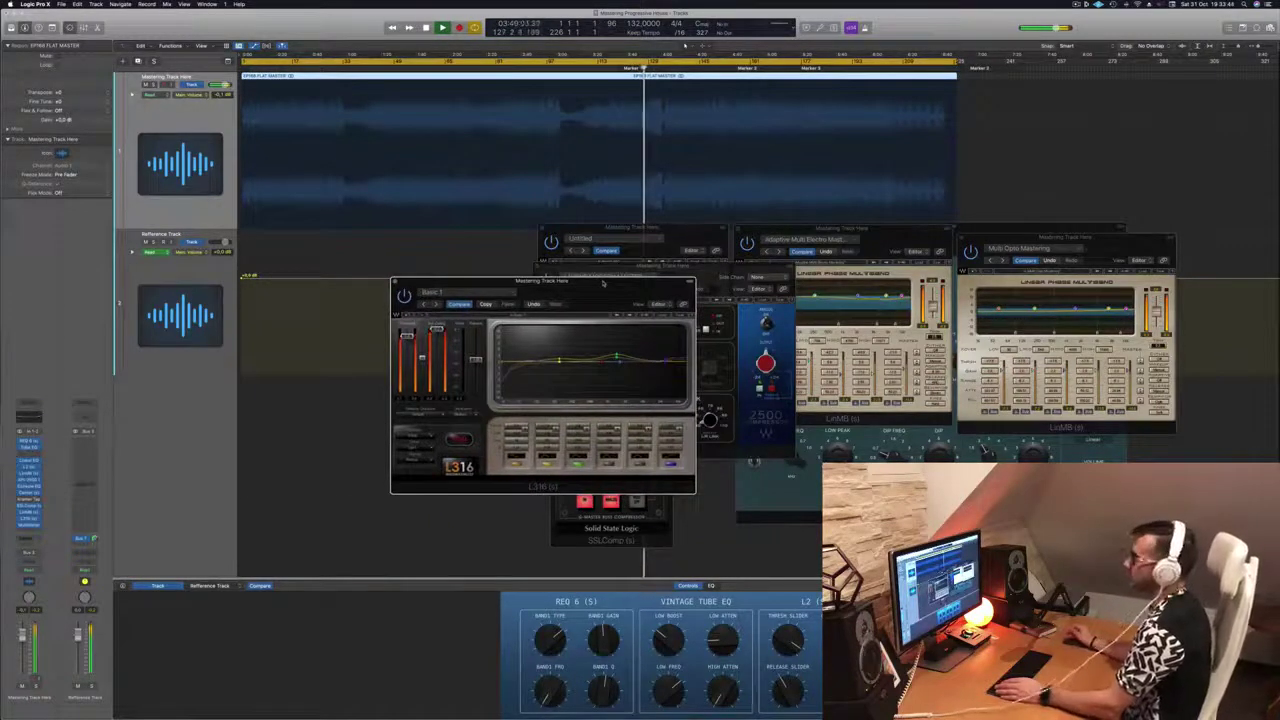